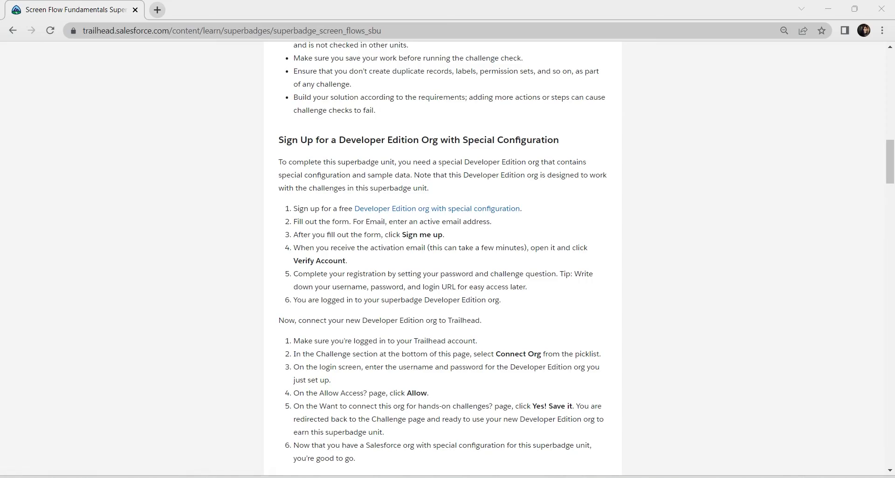
Launch the connected Developer Edition org from the superbadge's challenge section and dismiss the site's notification request
{"action": "scroll", "coordinate": [443, 257], "scroll_direction": "down", "scroll_amount": 18}
{"action": "scroll", "coordinate": [443, 256], "scroll_direction": "down", "scroll_amount": 12}
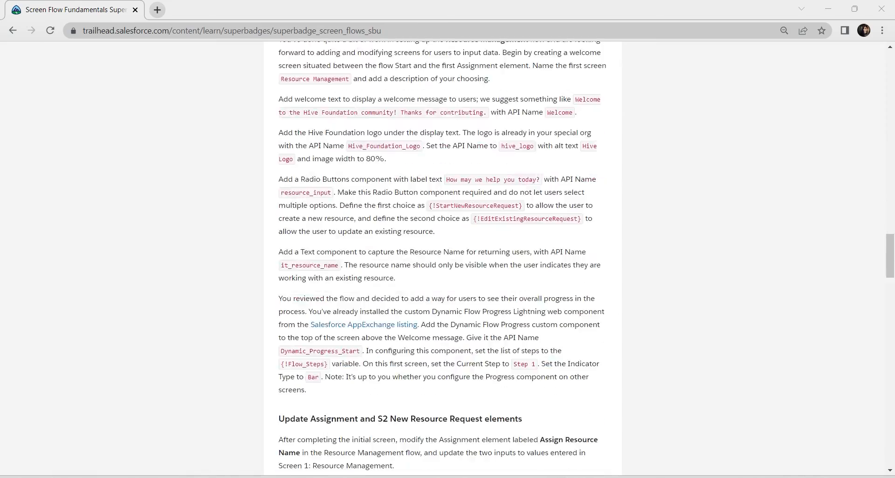
{"action": "scroll", "coordinate": [442, 256], "scroll_direction": "down", "scroll_amount": 12}
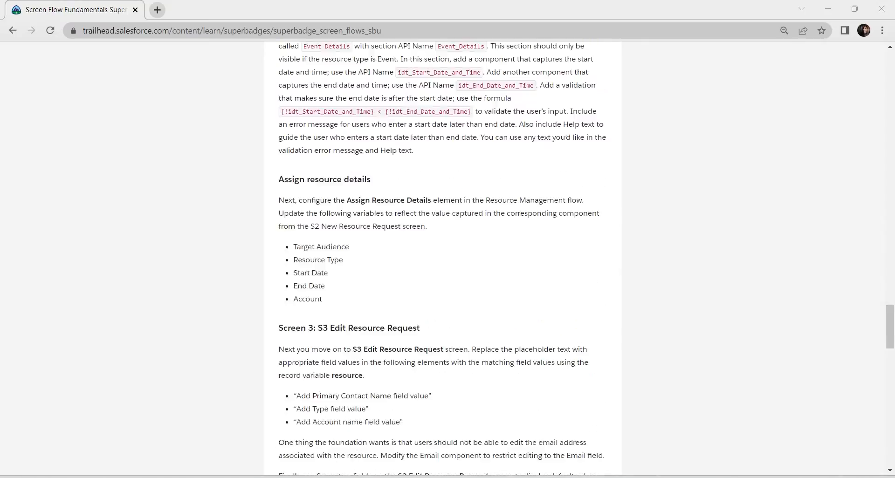
{"action": "scroll", "coordinate": [442, 257], "scroll_direction": "down", "scroll_amount": 4}
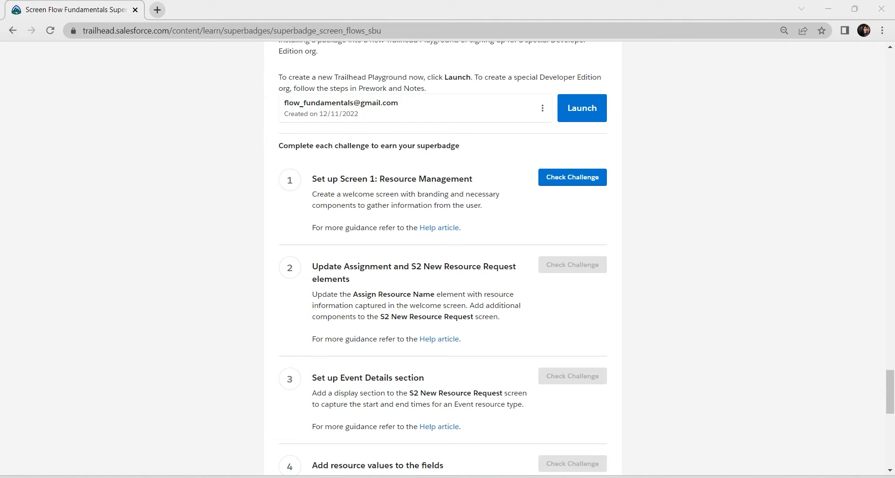
{"action": "left_click", "coordinate": [582, 108]}
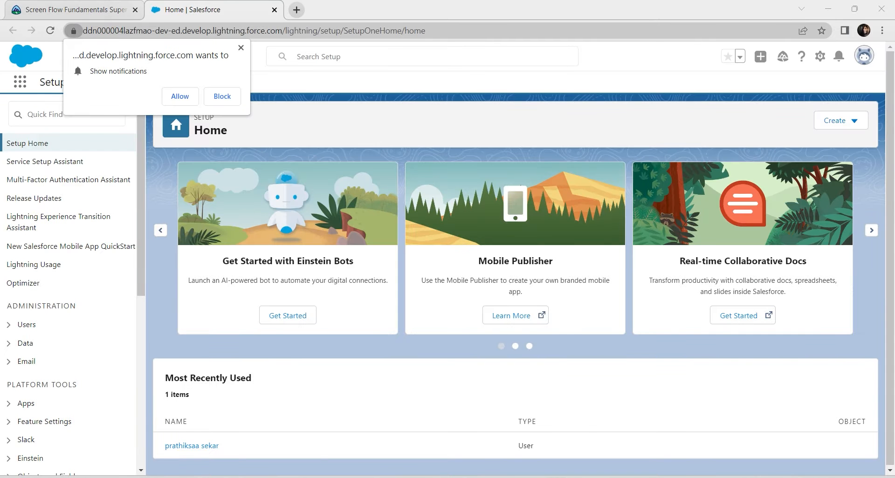
{"action": "left_click", "coordinate": [241, 48]}
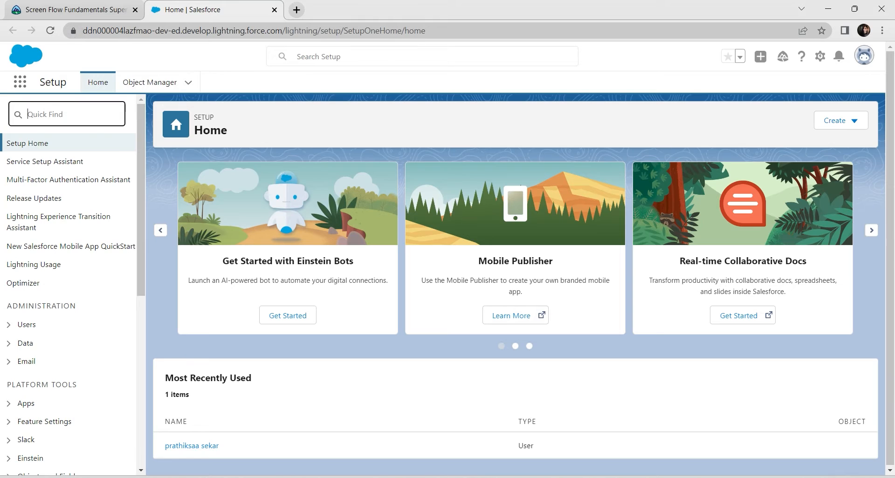
Find Flows in Setup, check the required flow name on the superbadge page, and open the Resource Management flow
{"action": "type", "text": "flows"}
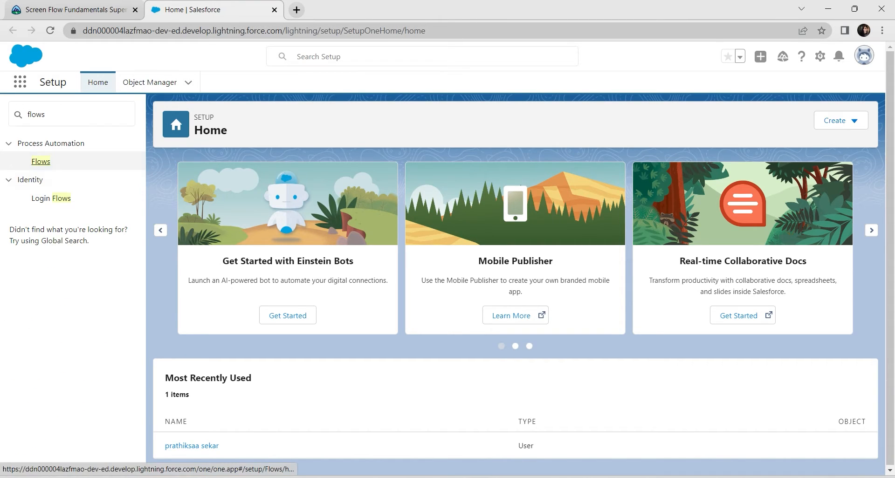
{"action": "left_click", "coordinate": [74, 9]}
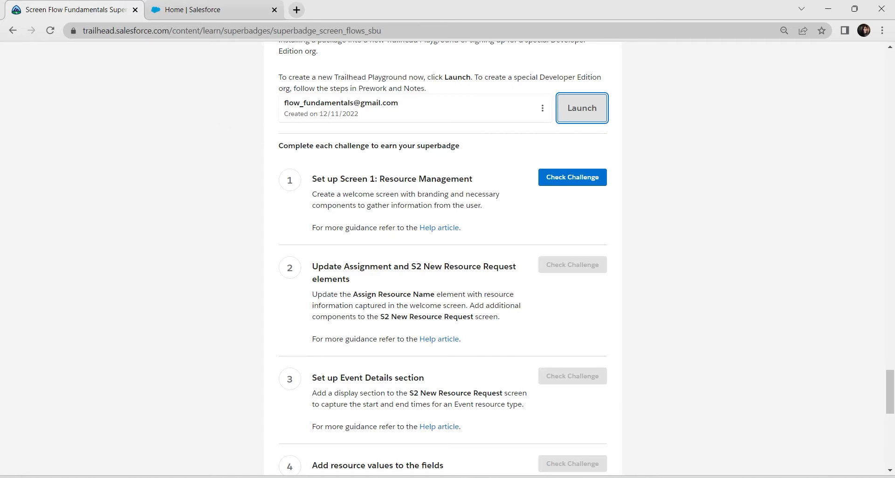
{"action": "left_click_drag", "start_coordinate": [379, 179], "coordinate": [472, 179]}
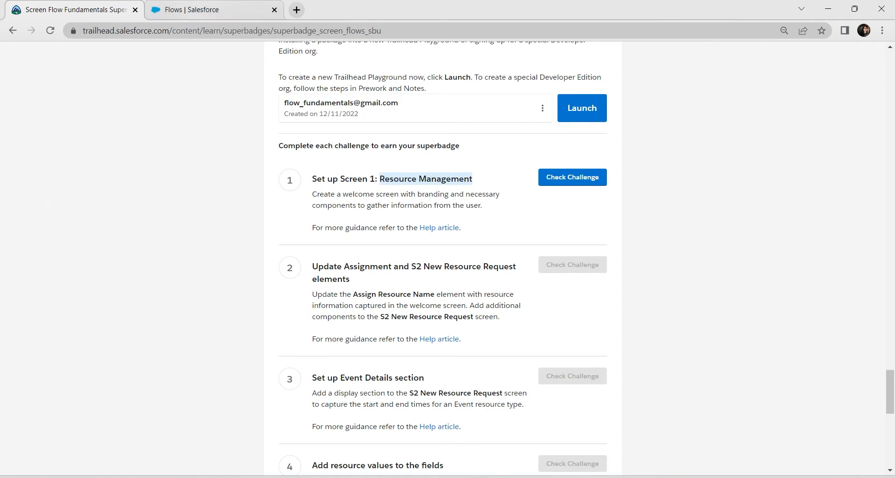
{"action": "left_click", "coordinate": [191, 10]}
{"action": "scroll", "coordinate": [279, 373], "scroll_direction": "down", "scroll_amount": 4}
{"action": "scroll", "coordinate": [520, 351], "scroll_direction": "down", "scroll_amount": 3}
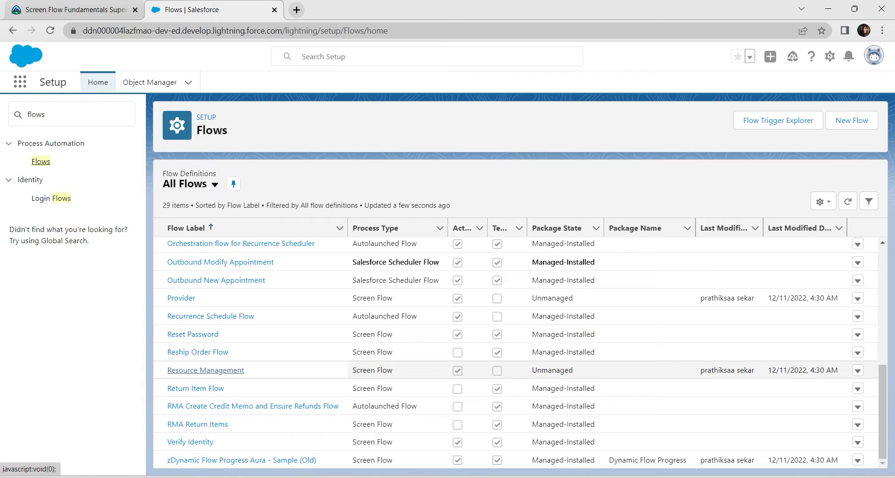
{"action": "left_click", "coordinate": [206, 370]}
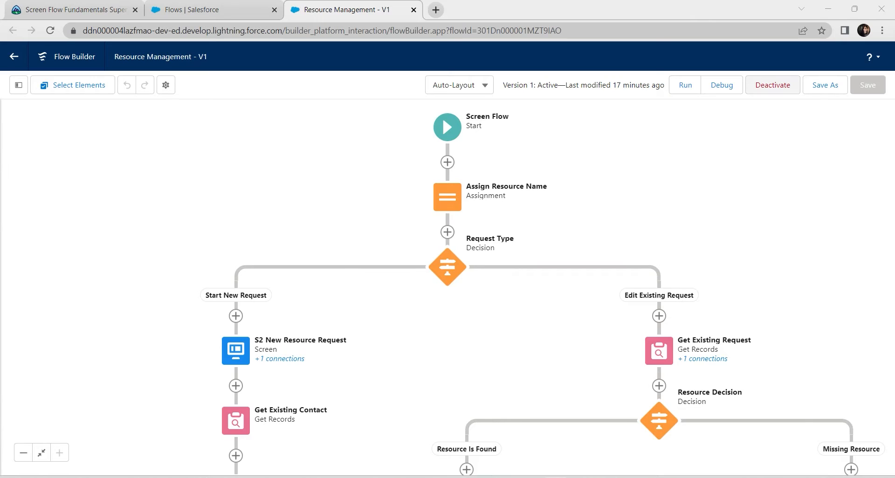
Deactivate the Resource Management flow and add a Screen element between Start and the Assign Resource Name assignment
{"action": "left_click", "coordinate": [772, 85]}
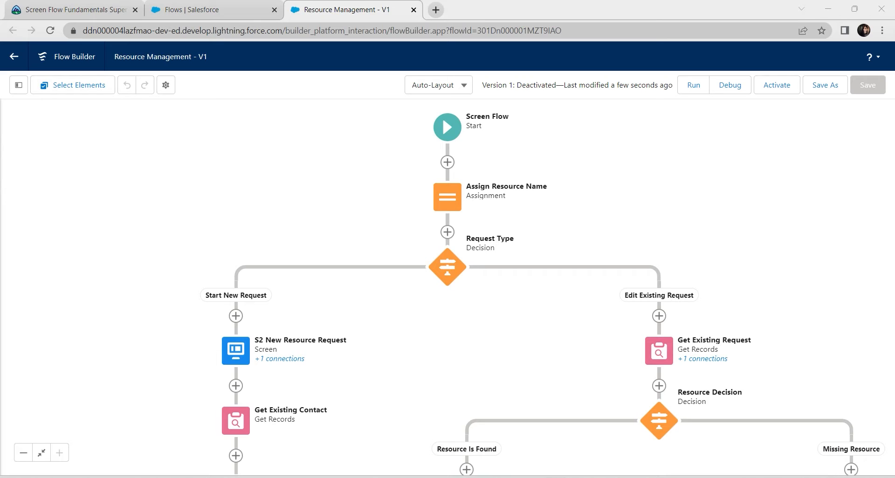
{"action": "left_click", "coordinate": [448, 162]}
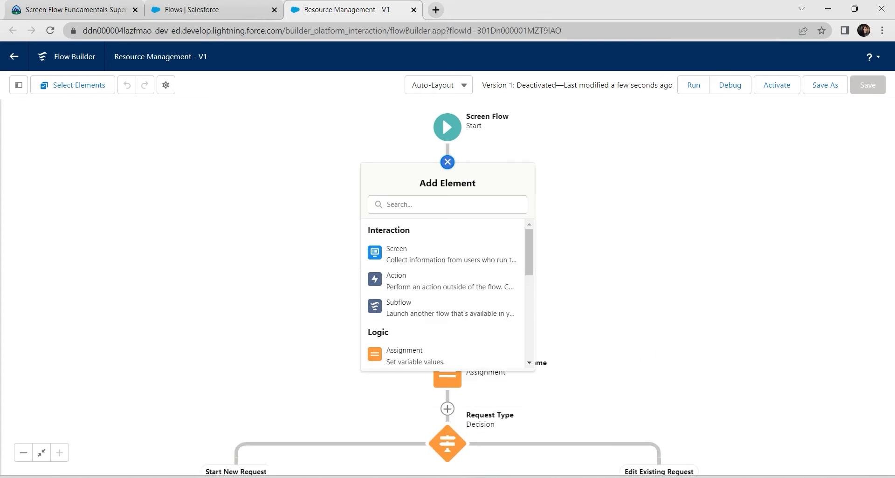
{"action": "left_click", "coordinate": [420, 254]}
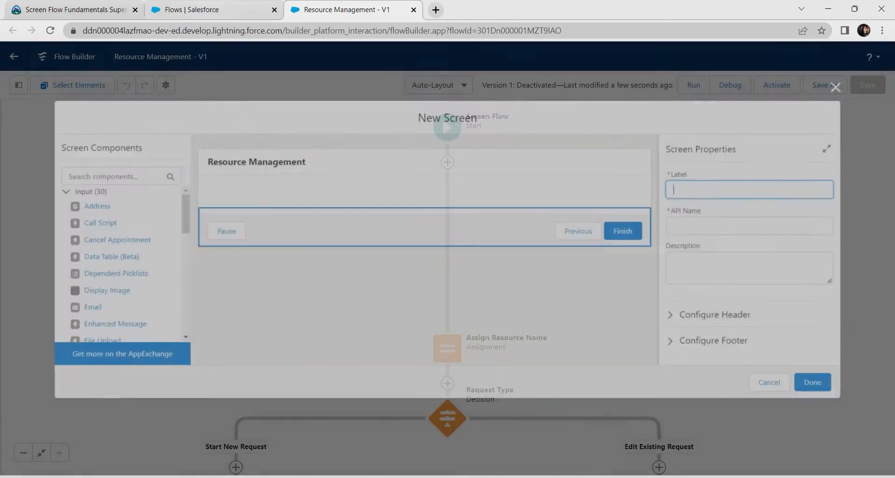
Copy the screen name from the superbadge requirements and set the new screen's label and description to Resource Management
{"action": "left_click", "coordinate": [76, 10]}
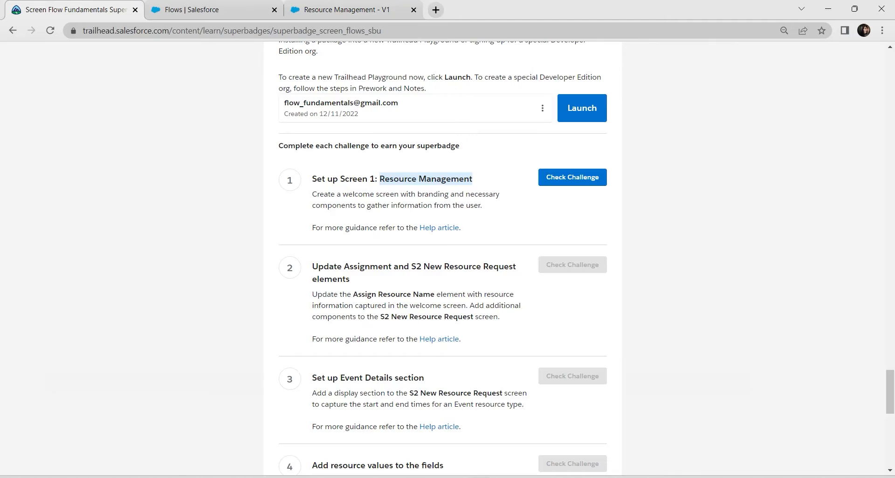
{"action": "scroll", "coordinate": [442, 261], "scroll_direction": "up", "scroll_amount": 20}
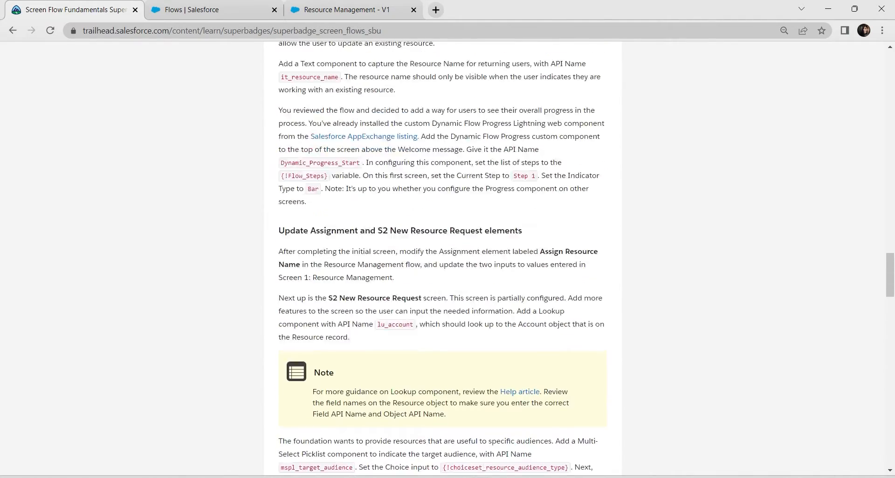
{"action": "scroll", "coordinate": [442, 261], "scroll_direction": "up", "scroll_amount": 8}
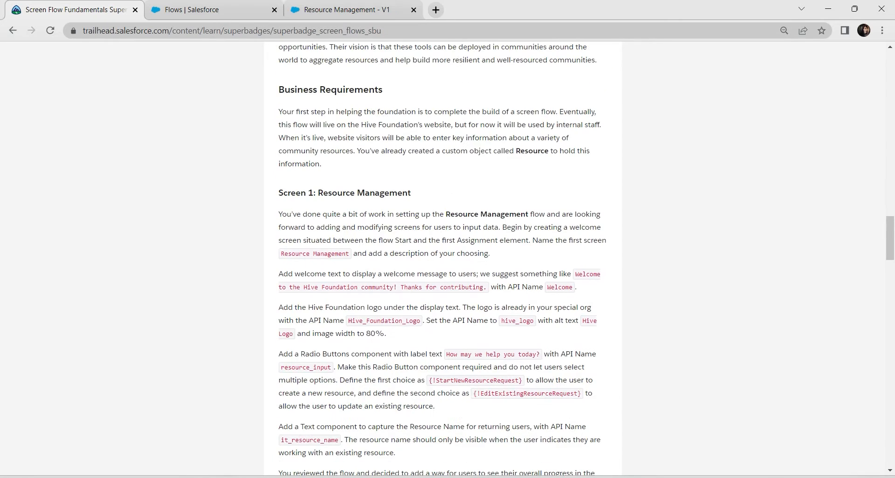
{"action": "left_click_drag", "start_coordinate": [281, 253], "coordinate": [352, 253]}
{"action": "key", "text": "ctrl+c"}
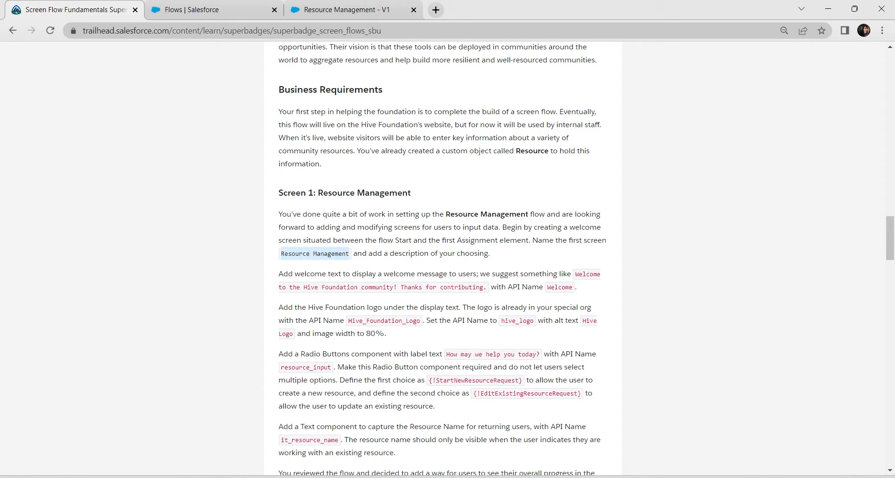
{"action": "left_click", "coordinate": [346, 10]}
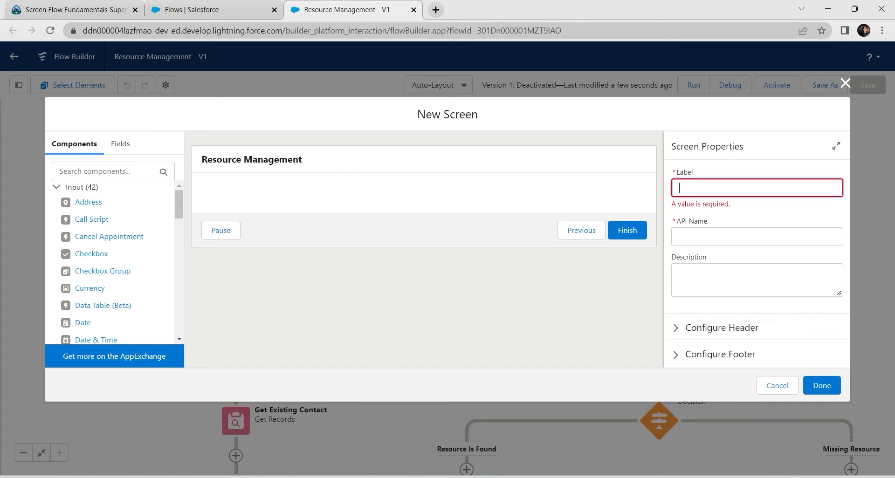
{"action": "key", "text": "ctrl+v"}
{"action": "left_click", "coordinate": [691, 233]}
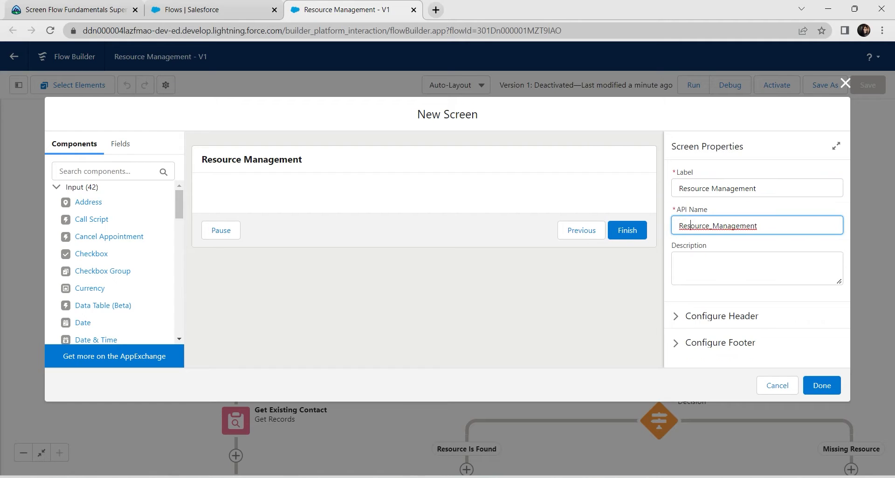
{"action": "left_click", "coordinate": [690, 265]}
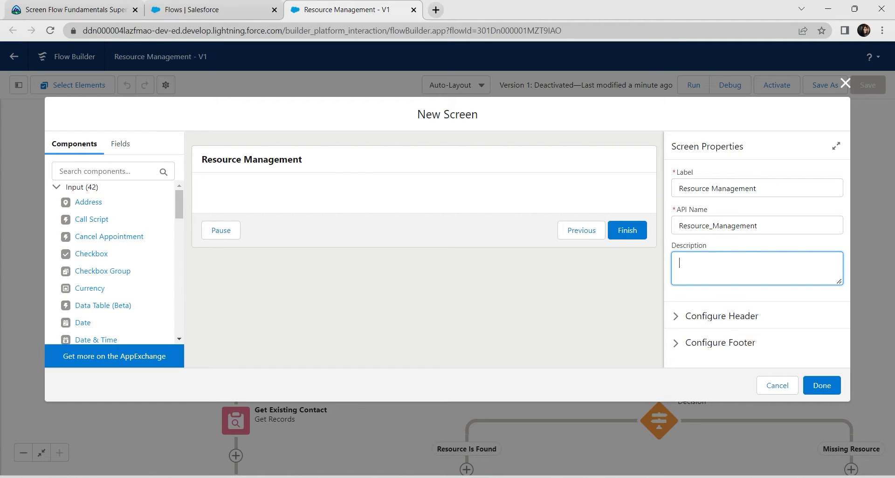
{"action": "key", "text": "ctrl+v"}
Add a Display Text component to the Resource Management screen and delete the duplicate one
{"action": "left_click", "coordinate": [106, 171]}
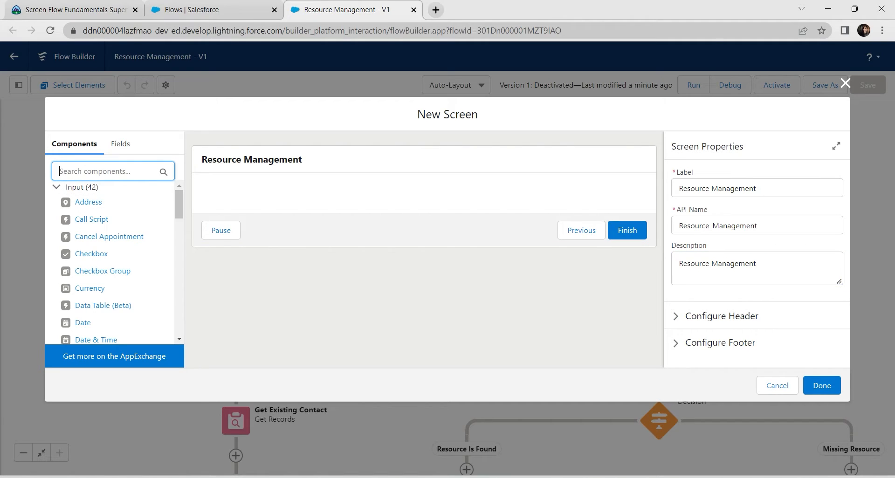
{"action": "type", "text": "dis"}
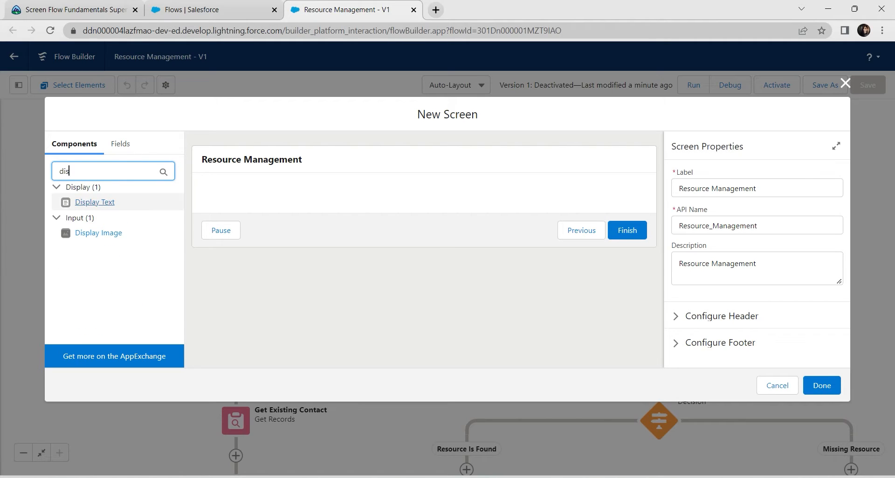
{"action": "left_click_drag", "start_coordinate": [93, 202], "coordinate": [253, 189]}
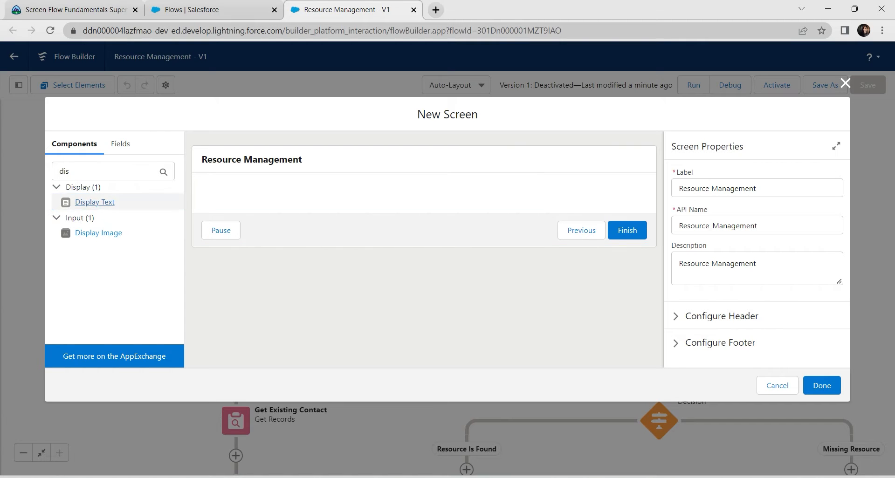
{"action": "double_click", "coordinate": [95, 202]}
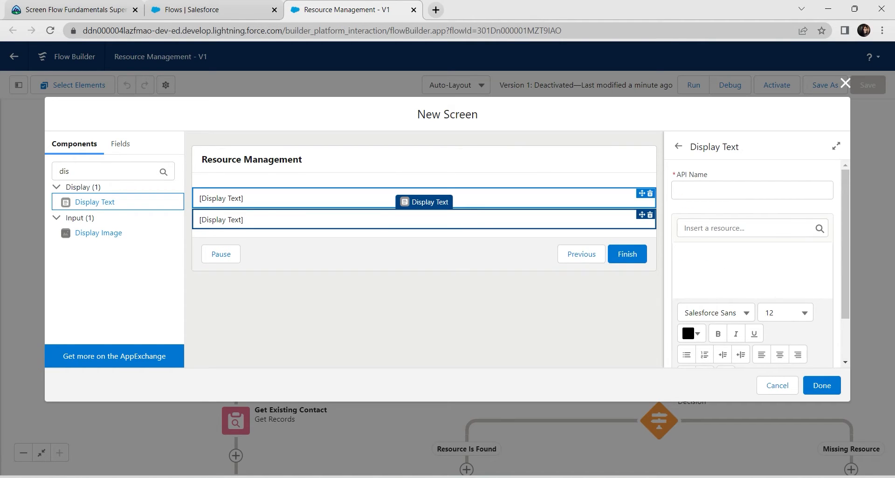
{"action": "left_click", "coordinate": [650, 193]}
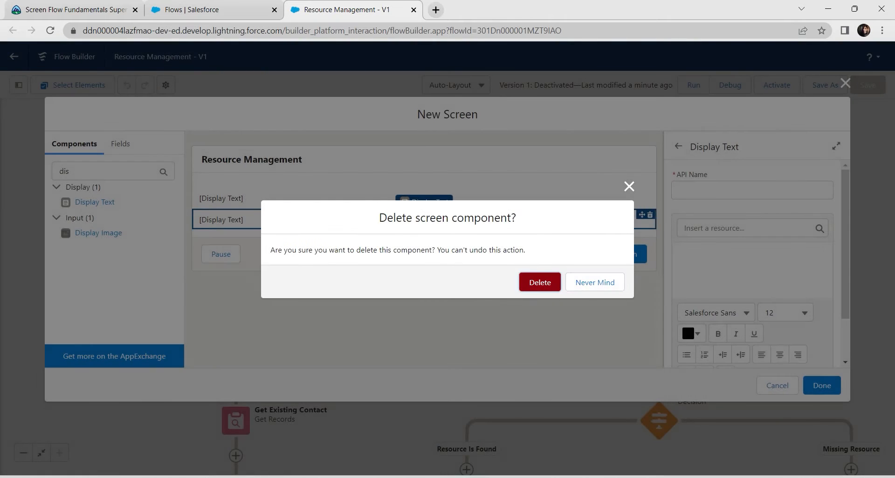
{"action": "left_click", "coordinate": [539, 281]}
{"action": "left_click", "coordinate": [485, 198]}
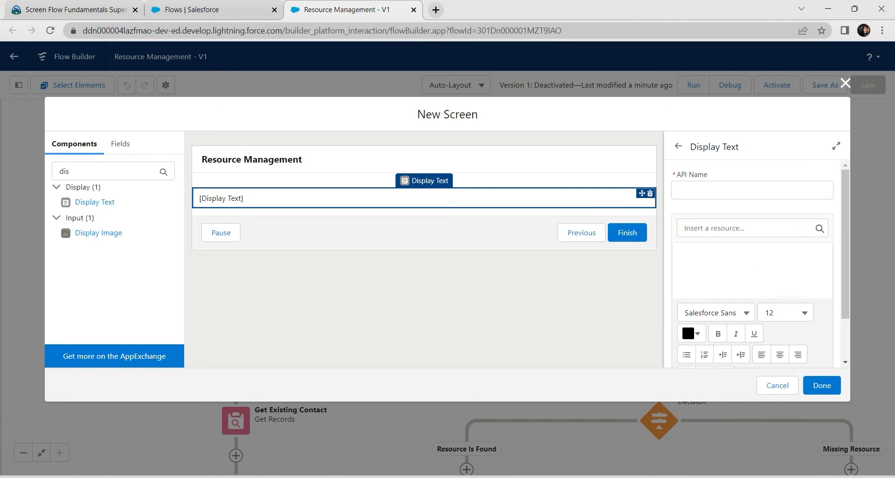
Set the Display Text component's API name to Welcome, copied from the superbadge requirements
{"action": "left_click", "coordinate": [736, 190]}
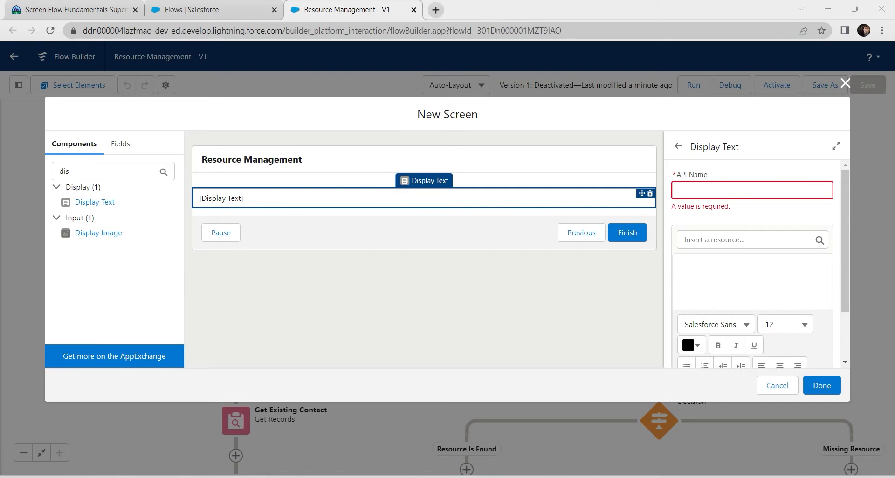
{"action": "left_click", "coordinate": [70, 9]}
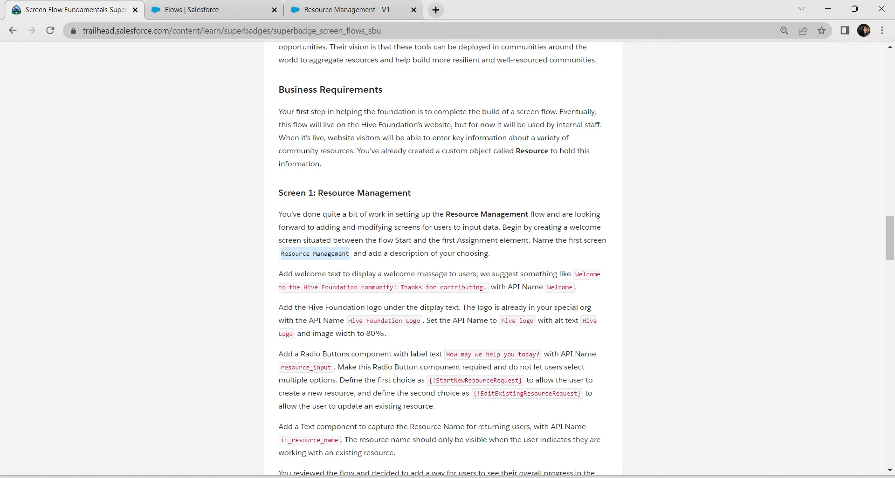
{"action": "left_click_drag", "start_coordinate": [547, 287], "coordinate": [572, 287]}
{"action": "key", "text": "ctrl+c"}
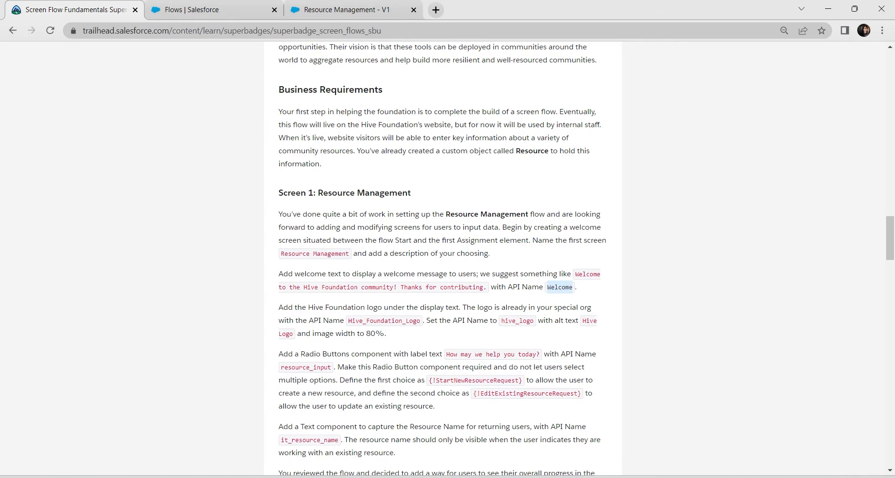
{"action": "left_click", "coordinate": [345, 10]}
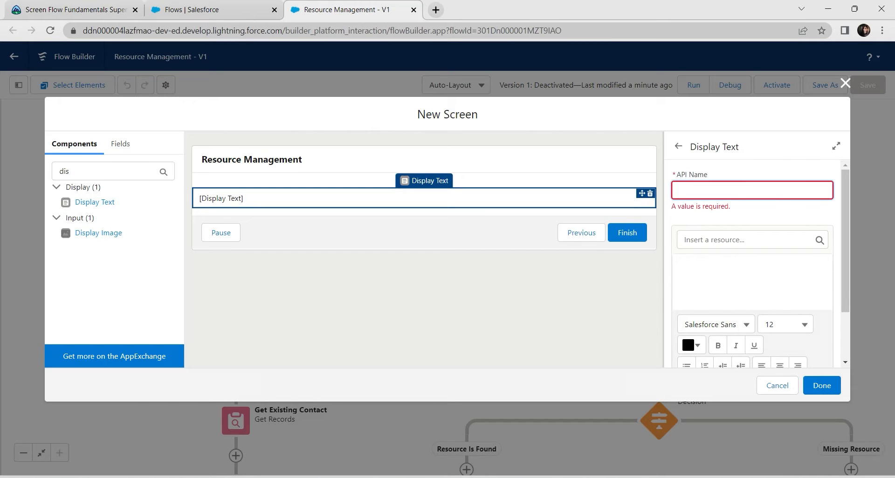
{"action": "key", "text": "ctrl+v"}
Fill the Display Text body with "Welcome to the Hive Foundation community! Thanks for contributing." copied from the superbadge requirements
{"action": "left_click", "coordinate": [749, 279]}
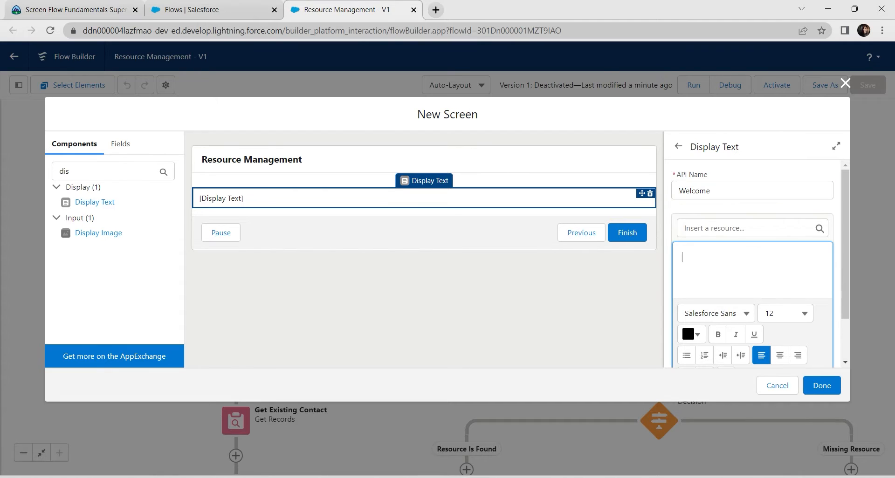
{"action": "left_click", "coordinate": [76, 10]}
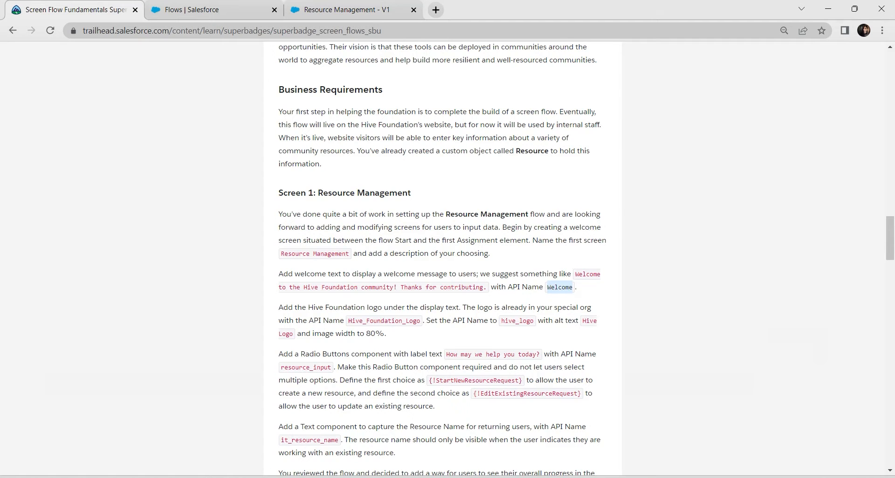
{"action": "left_click_drag", "start_coordinate": [575, 274], "coordinate": [484, 288]}
{"action": "key", "text": "ctrl+c"}
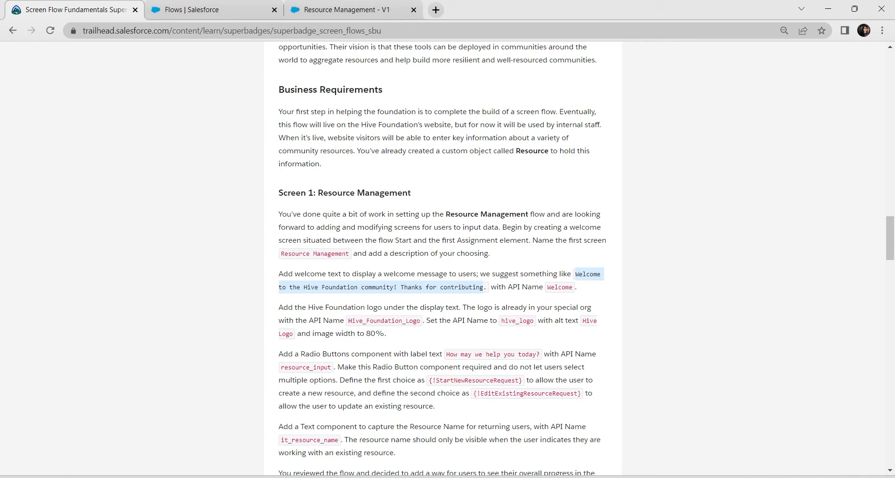
{"action": "left_click", "coordinate": [347, 10]}
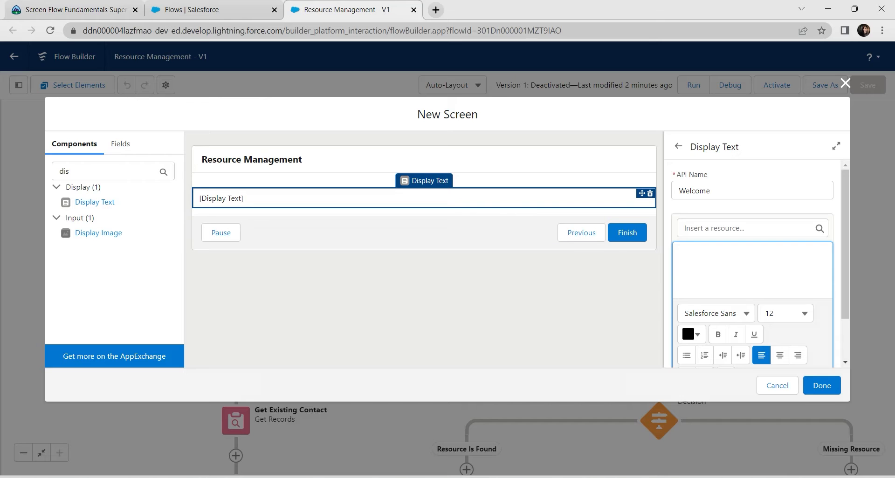
{"action": "key", "text": "ctrl+v"}
{"action": "type", "text": "."}
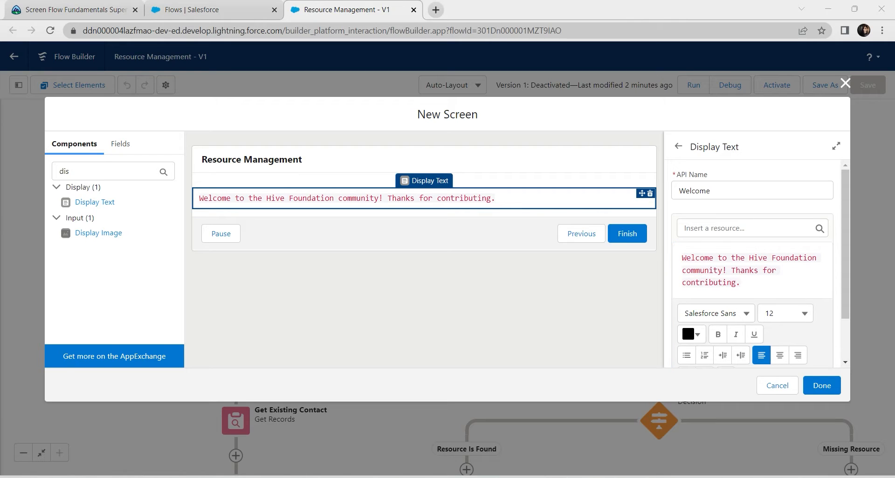
Add a Display Image component below the welcome text and set its API name to hive_logo, copied from the superbadge requirements
{"action": "left_click_drag", "start_coordinate": [99, 232], "coordinate": [290, 216]}
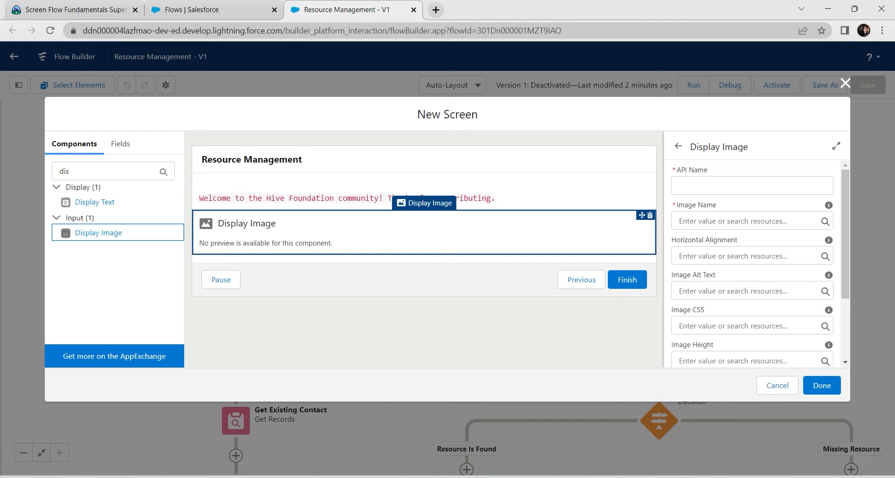
{"action": "left_click", "coordinate": [752, 186]}
{"action": "left_click", "coordinate": [70, 10]}
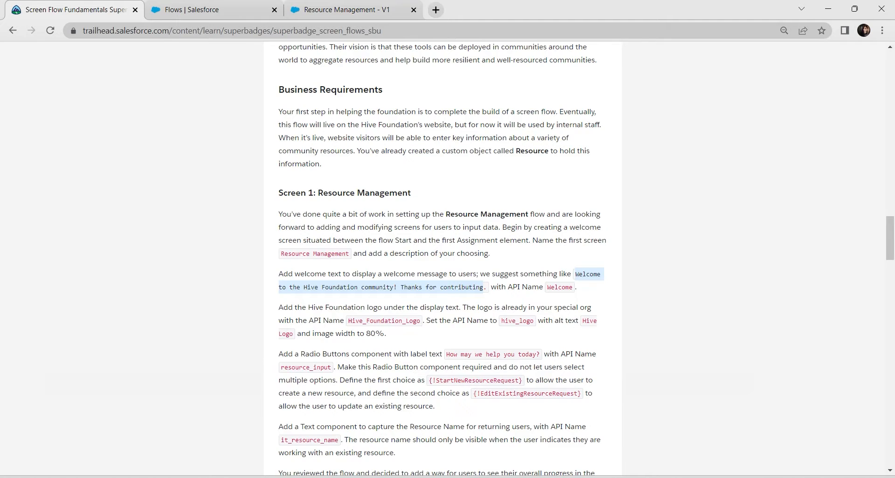
{"action": "scroll", "coordinate": [443, 257], "scroll_direction": "down", "scroll_amount": 1}
{"action": "left_click", "coordinate": [501, 263]}
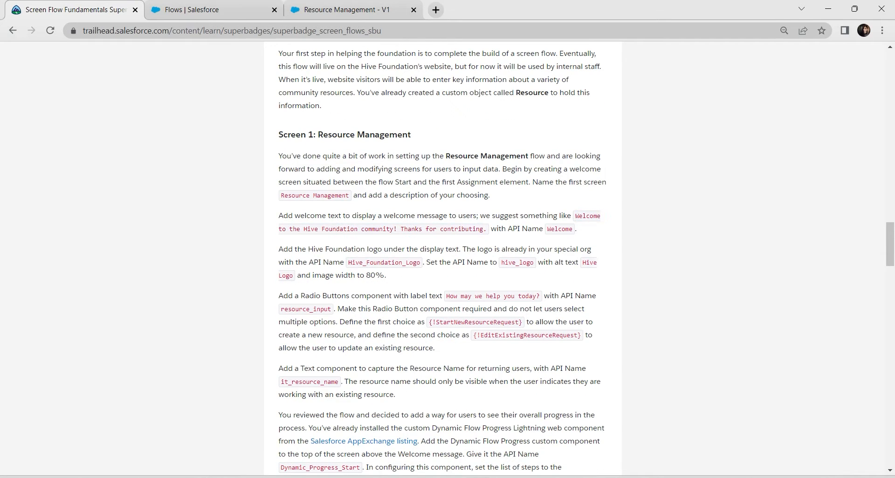
{"action": "left_click_drag", "start_coordinate": [501, 263], "coordinate": [535, 263]}
{"action": "key", "text": "ctrl+c"}
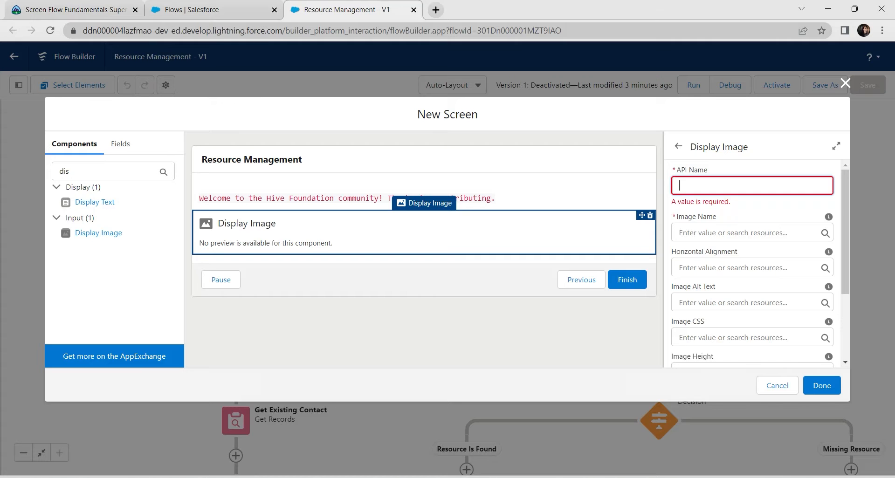
{"action": "left_click", "coordinate": [326, 9]}
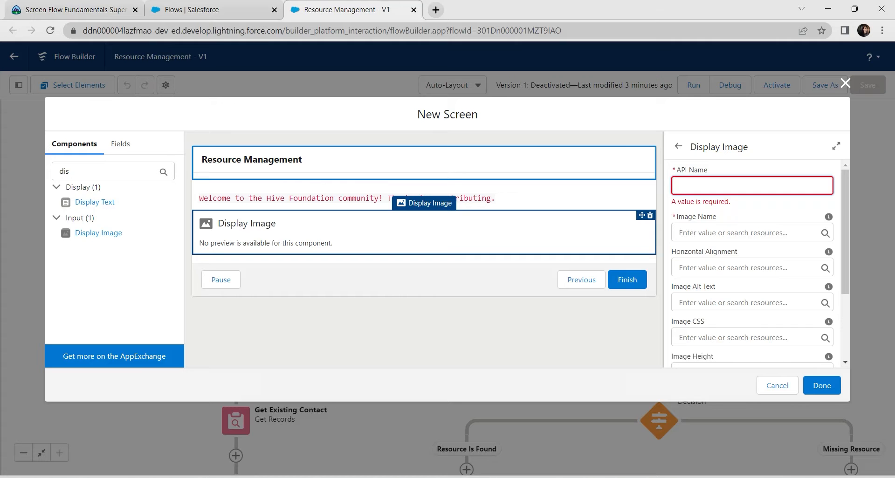
{"action": "key", "text": "ctrl+v"}
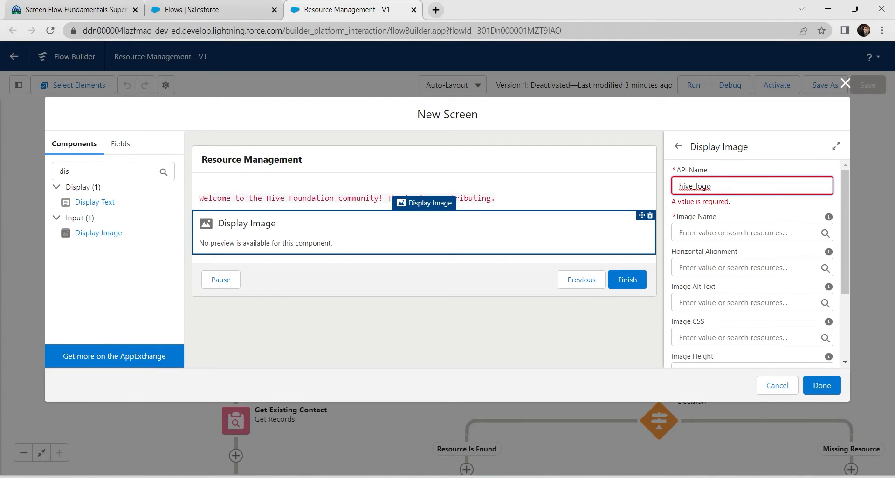
Set the Display Image component's image name to Hive_Foundation_Logo, copied from the superbadge requirements
{"action": "left_click", "coordinate": [746, 233]}
{"action": "left_click", "coordinate": [75, 9]}
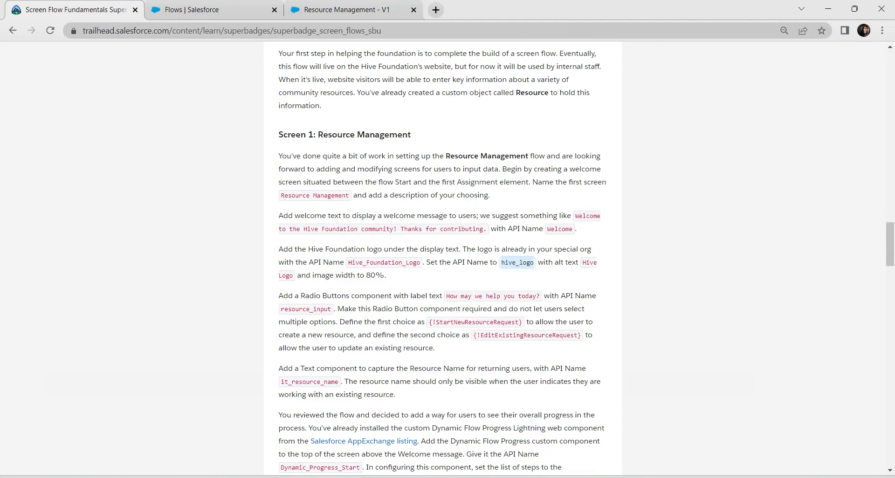
{"action": "left_click", "coordinate": [384, 262]}
{"action": "left_click_drag", "start_coordinate": [348, 263], "coordinate": [418, 262]}
{"action": "key", "text": "ctrl+c"}
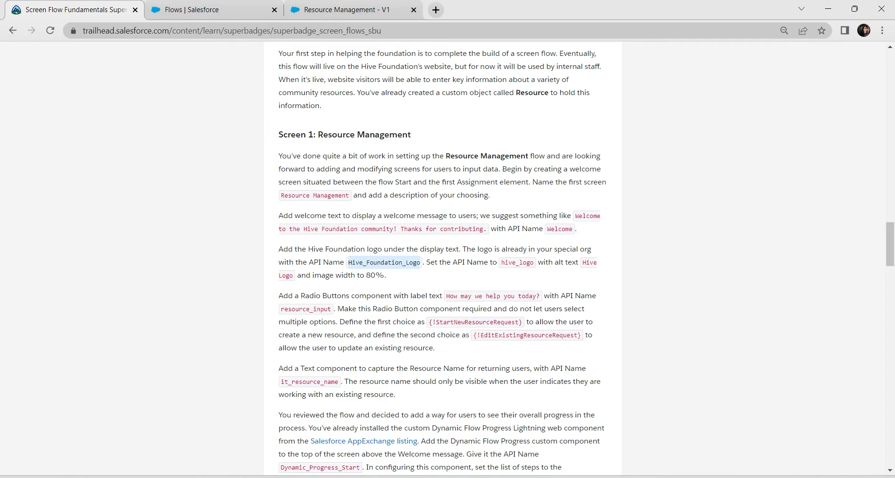
{"action": "left_click", "coordinate": [345, 9]}
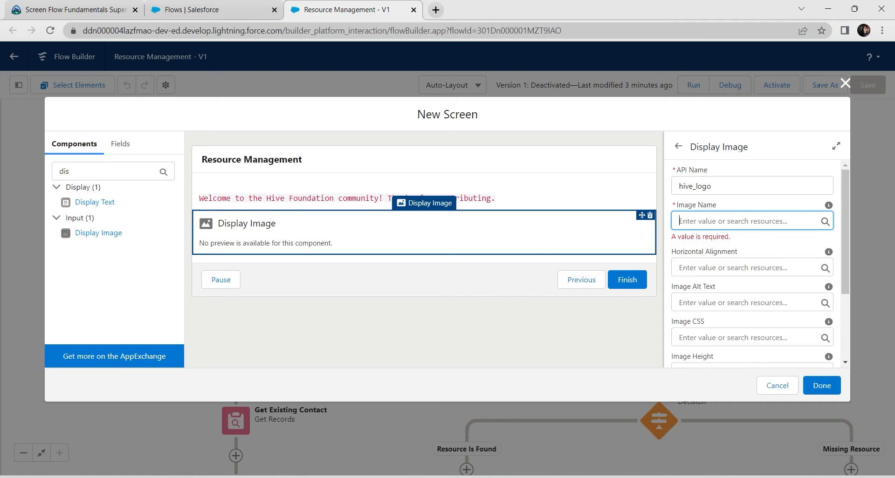
{"action": "left_click", "coordinate": [746, 221]}
{"action": "key", "text": "ctrl+v"}
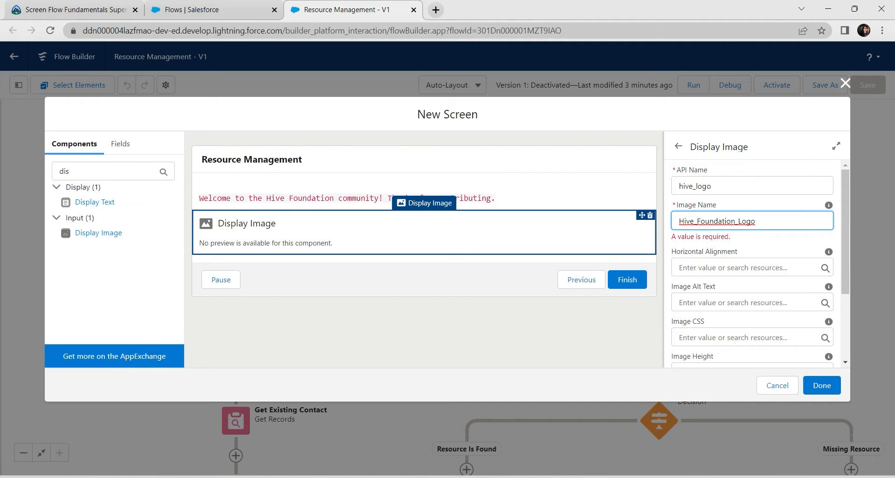
{"action": "left_click", "coordinate": [746, 267]}
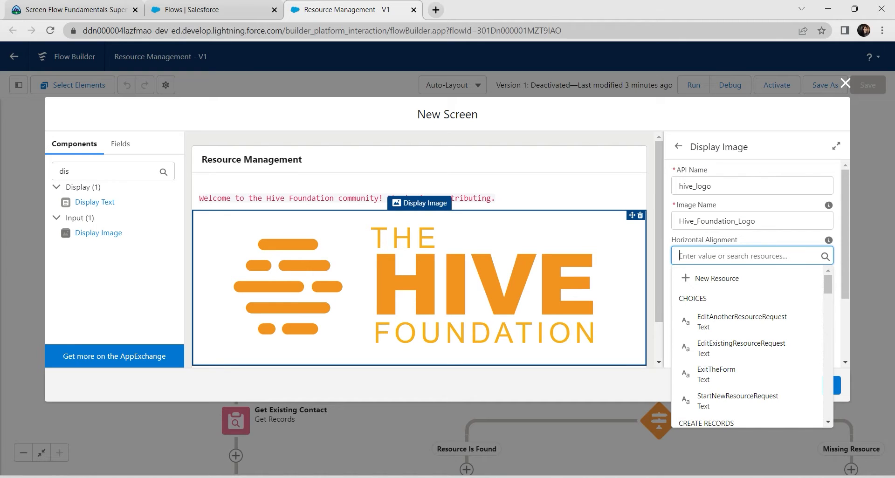
{"action": "key", "text": "Escape"}
Look through the resources offered for the Display Image component's alt text
{"action": "left_click", "coordinate": [746, 291]}
{"action": "key", "text": "alt+Tab"}
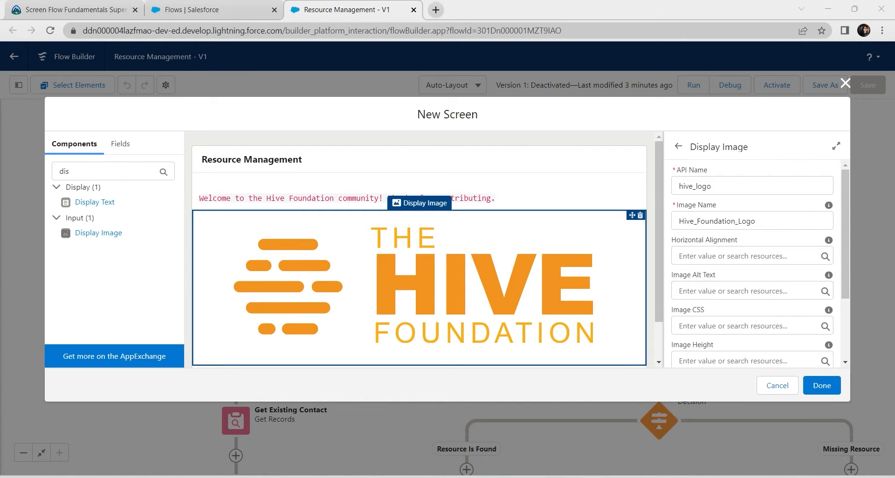
{"action": "left_click", "coordinate": [746, 291]}
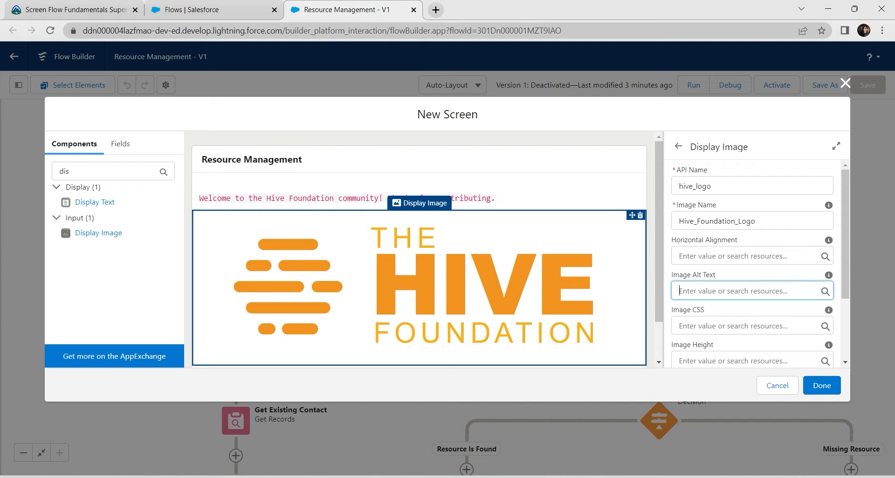
{"action": "scroll", "coordinate": [746, 408], "scroll_direction": "down", "scroll_amount": 2}
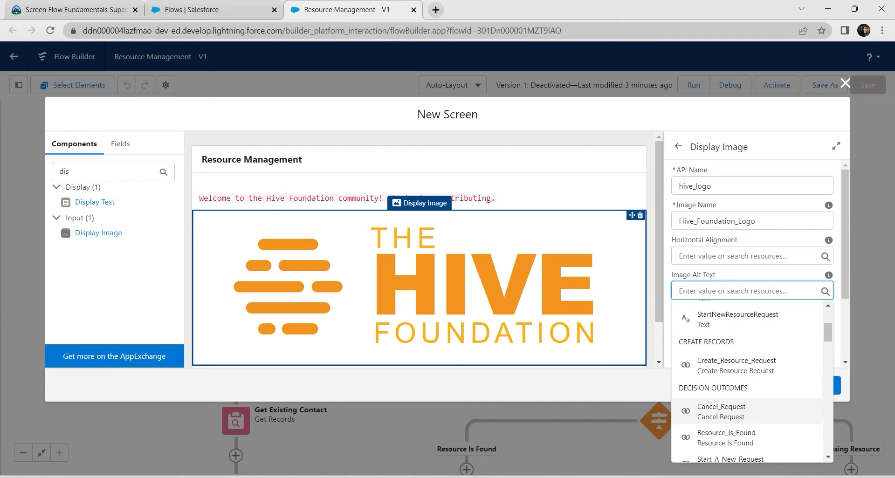
{"action": "scroll", "coordinate": [746, 409], "scroll_direction": "down", "scroll_amount": 5}
{"action": "scroll", "coordinate": [746, 387], "scroll_direction": "down", "scroll_amount": 6}
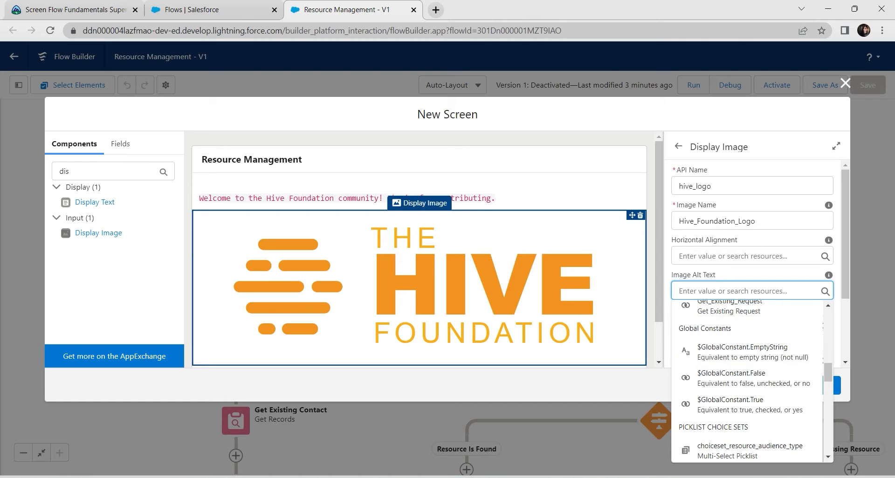
{"action": "scroll", "coordinate": [745, 387], "scroll_direction": "down", "scroll_amount": 8}
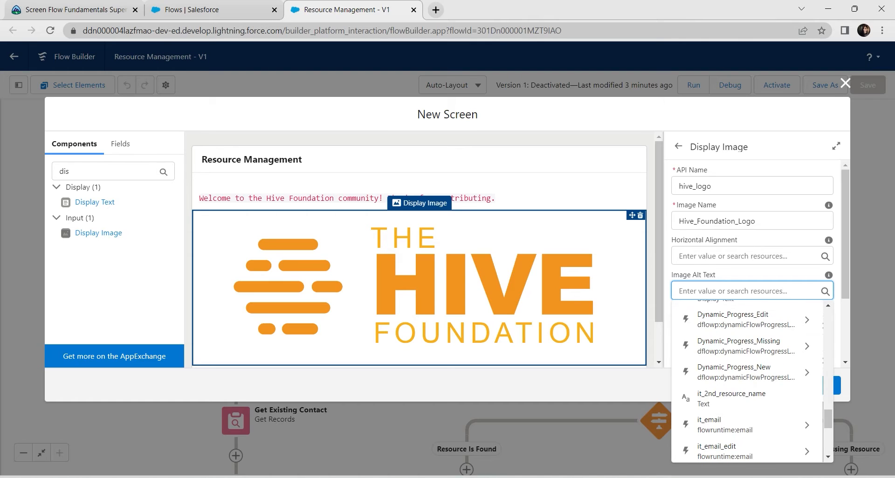
{"action": "scroll", "coordinate": [746, 396], "scroll_direction": "down", "scroll_amount": 2}
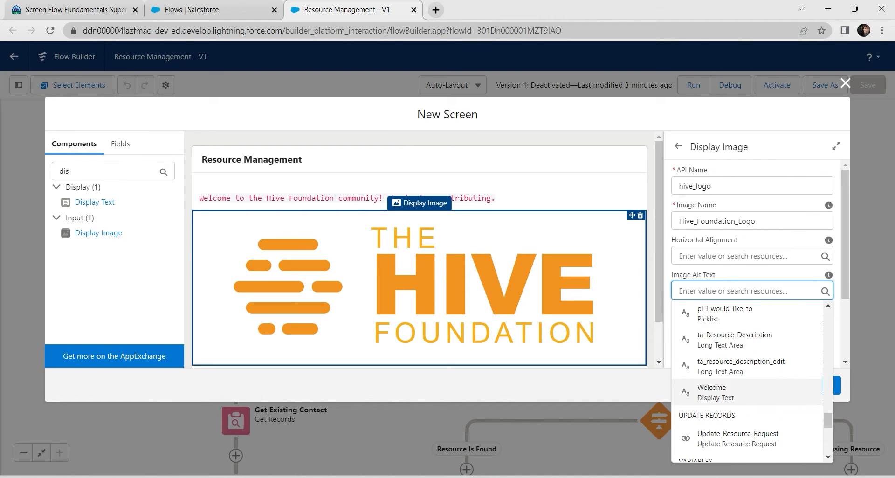
{"action": "scroll", "coordinate": [746, 392], "scroll_direction": "down", "scroll_amount": 5}
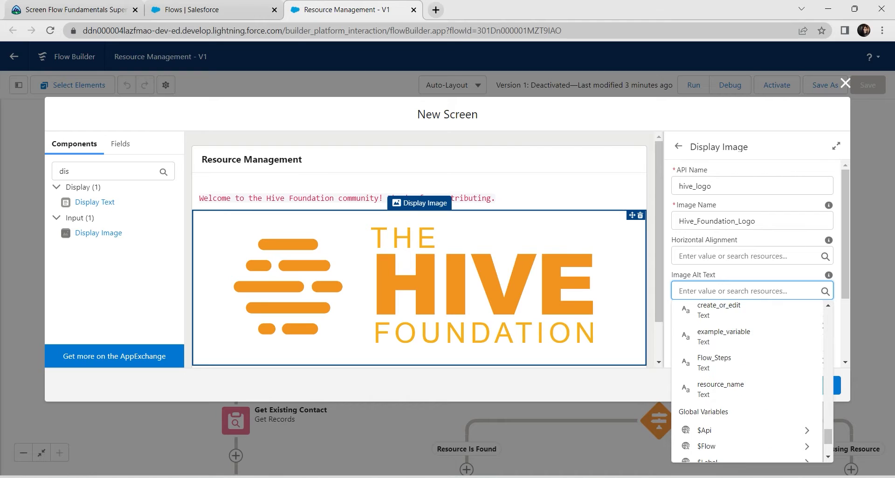
{"action": "scroll", "coordinate": [745, 382], "scroll_direction": "down", "scroll_amount": 3}
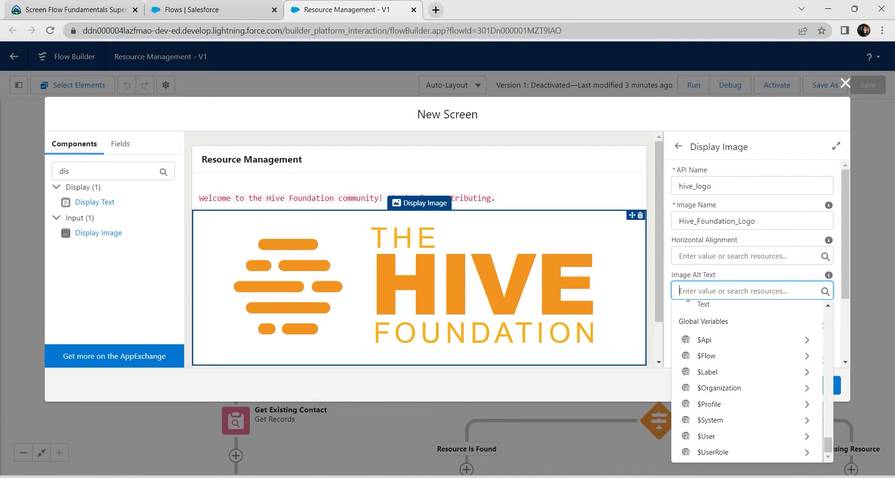
Set the Display Image component's alt text to Hive Logo
{"action": "type", "text": "hi"}
{"action": "key", "text": "BackSpace"}
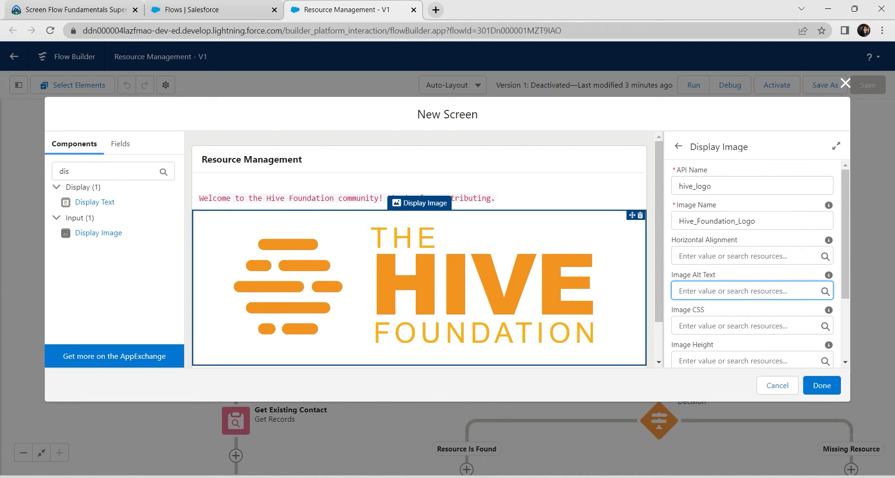
{"action": "type", "text": "H"}
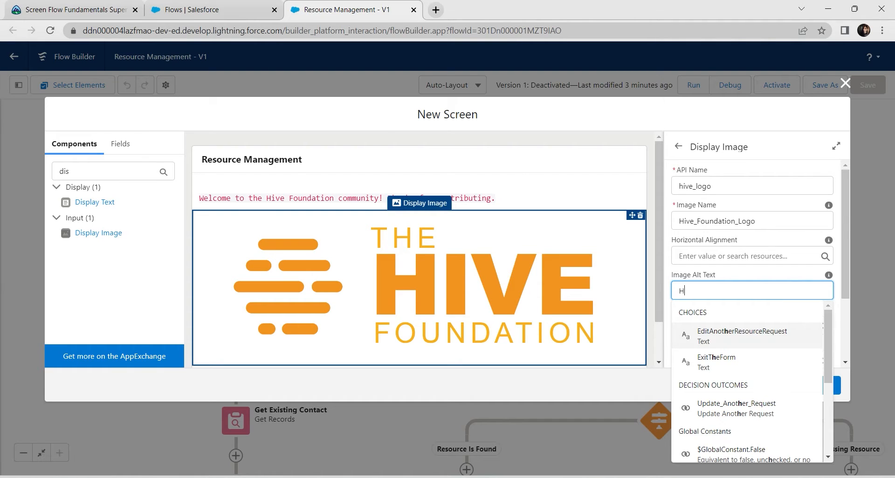
{"action": "type", "text": "ib"}
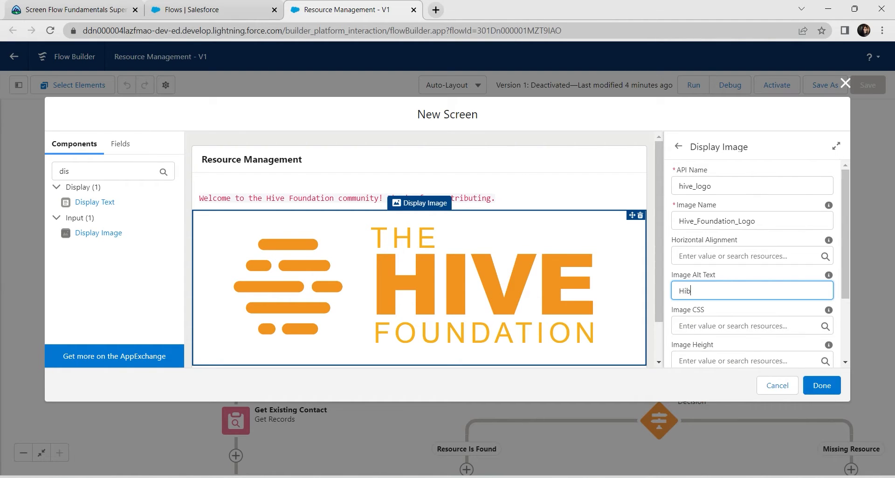
{"action": "type", "text": "ve Logo"}
{"action": "key", "text": "Tab"}
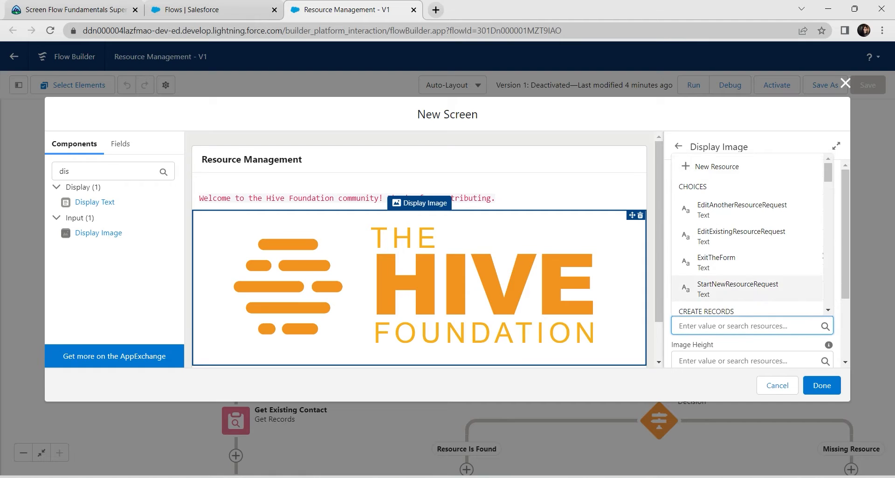
{"action": "key", "text": "Tab"}
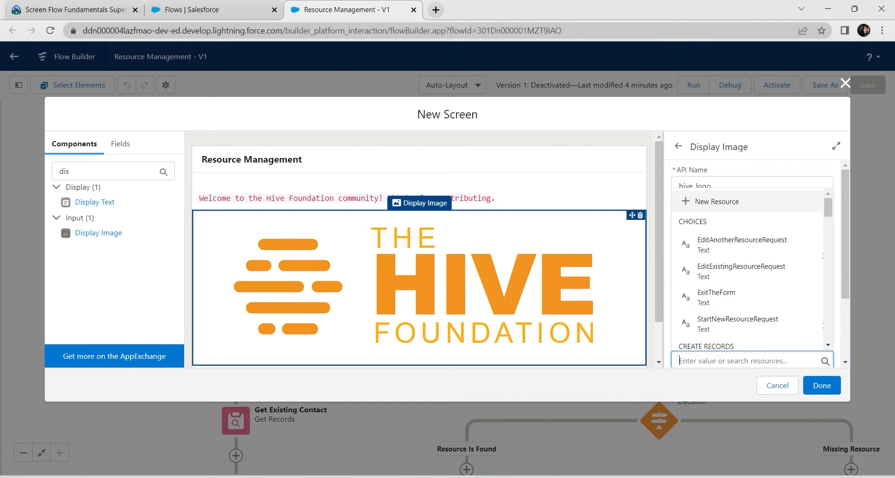
{"action": "left_click", "coordinate": [774, 148]}
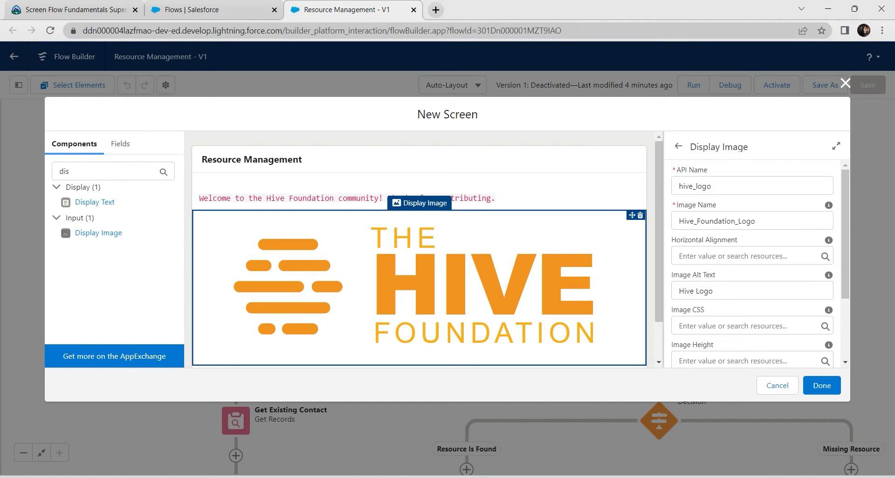
Set the Display Image component's image width to 80%
{"action": "scroll", "coordinate": [752, 261], "scroll_direction": "down", "scroll_amount": 2}
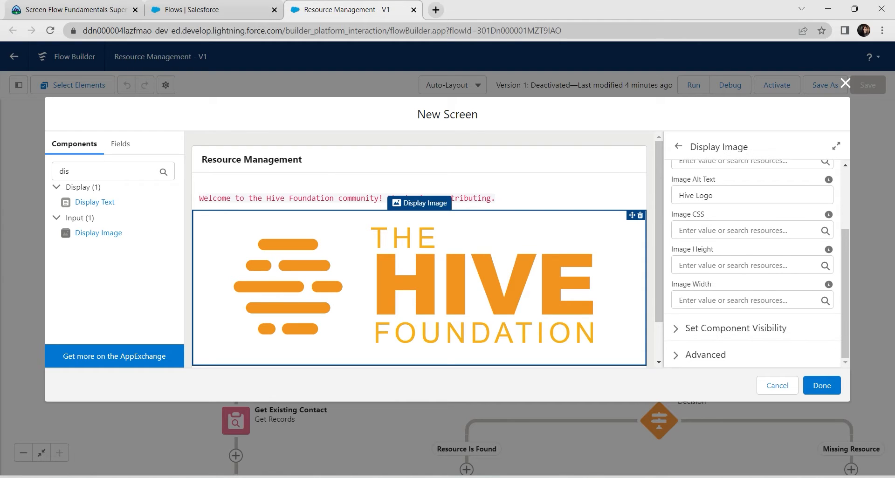
{"action": "left_click", "coordinate": [746, 300]}
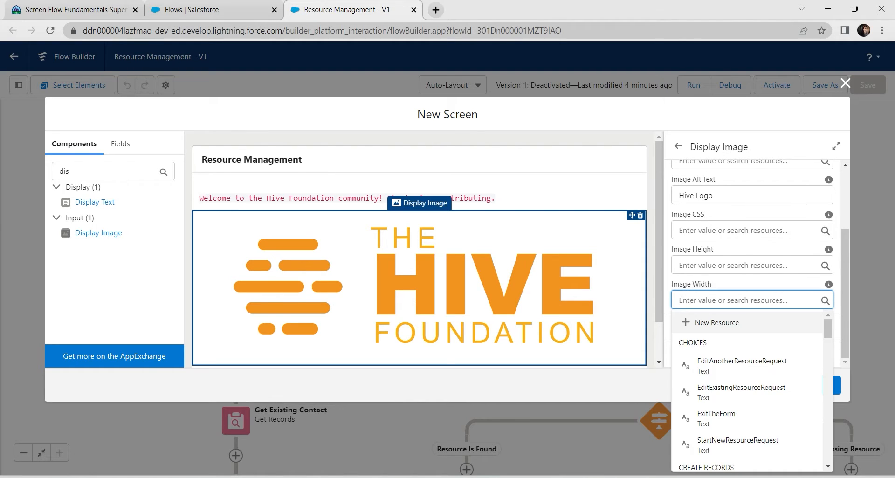
{"action": "type", "text": "8"}
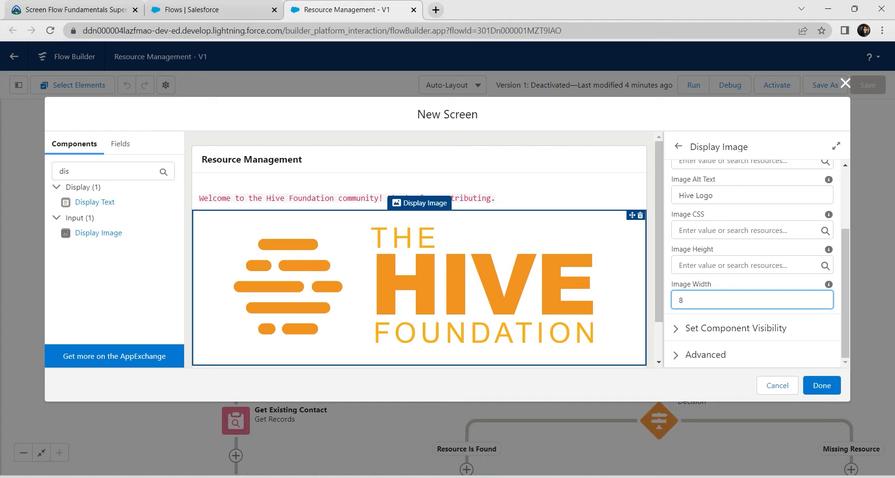
{"action": "type", "text": "0%"}
{"action": "key", "text": "alt+Tab"}
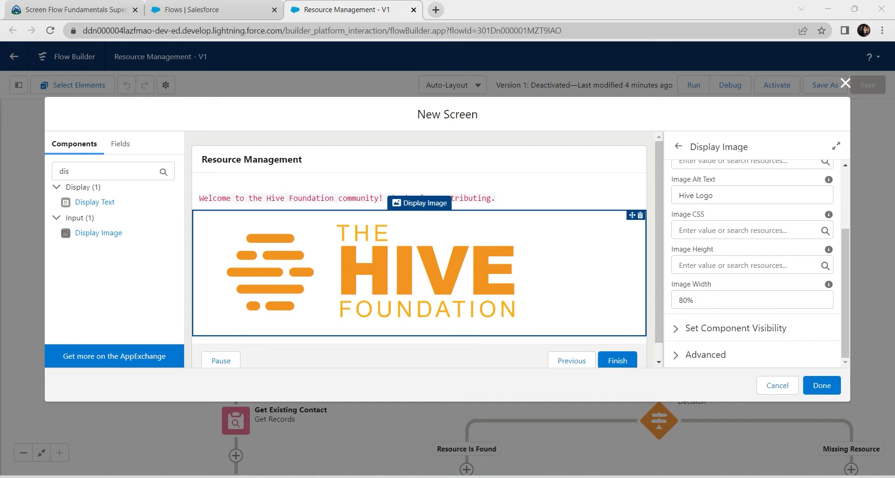
Search the components for "radio" and add a Radio Buttons component below the Hive Foundation logo
{"action": "double_click", "coordinate": [64, 171]}
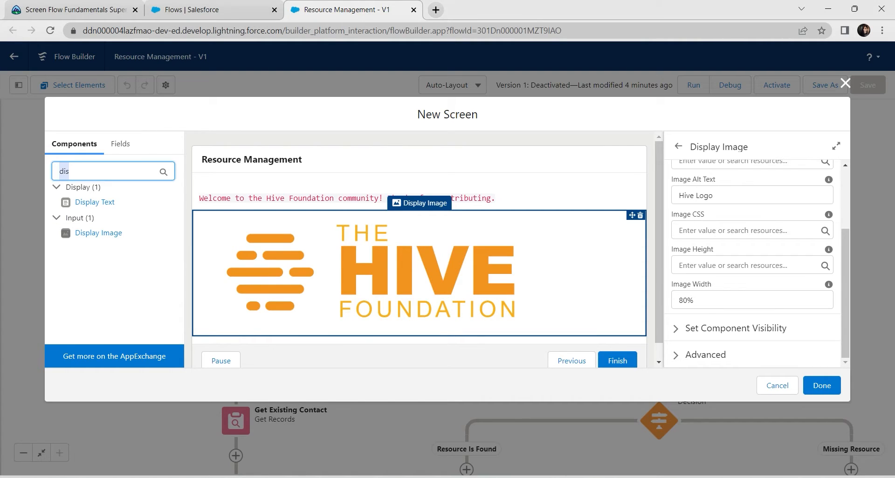
{"action": "key", "text": "BackSpace"}
{"action": "type", "text": "radio"}
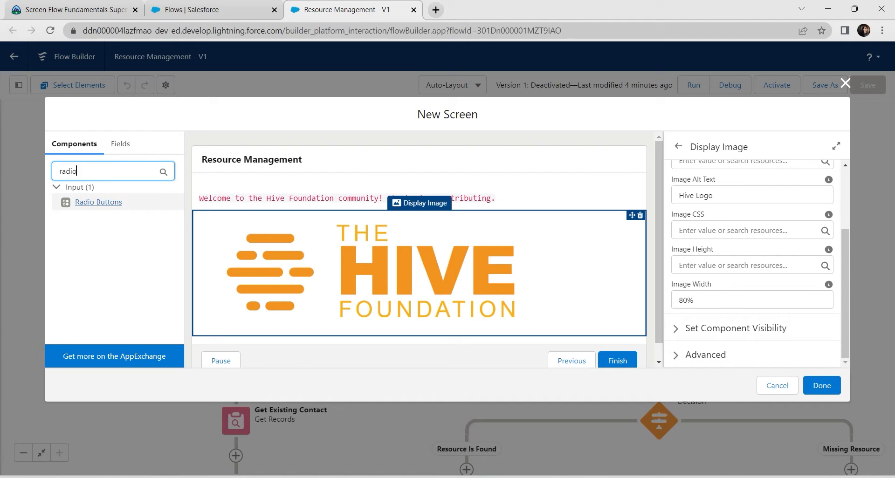
{"action": "left_click", "coordinate": [98, 203]}
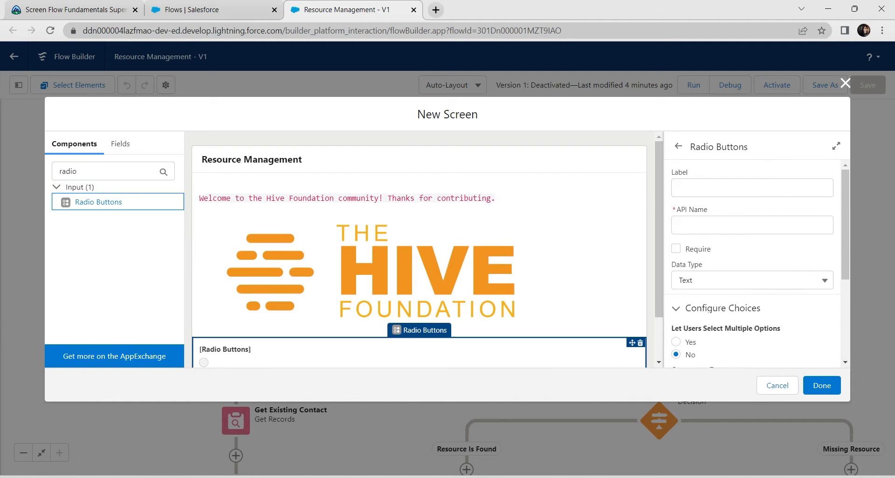
Set the Radio Buttons component's label to "How may we help you today?", copying the text from the Trailhead instructions
{"action": "left_click", "coordinate": [752, 188]}
{"action": "left_click", "coordinate": [75, 10]}
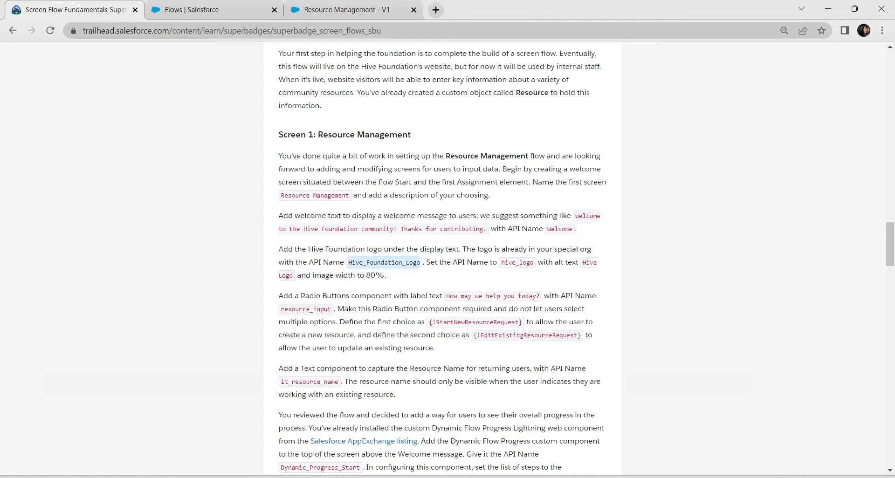
{"action": "left_click_drag", "start_coordinate": [445, 296], "coordinate": [540, 296]}
{"action": "key", "text": "ctrl+c"}
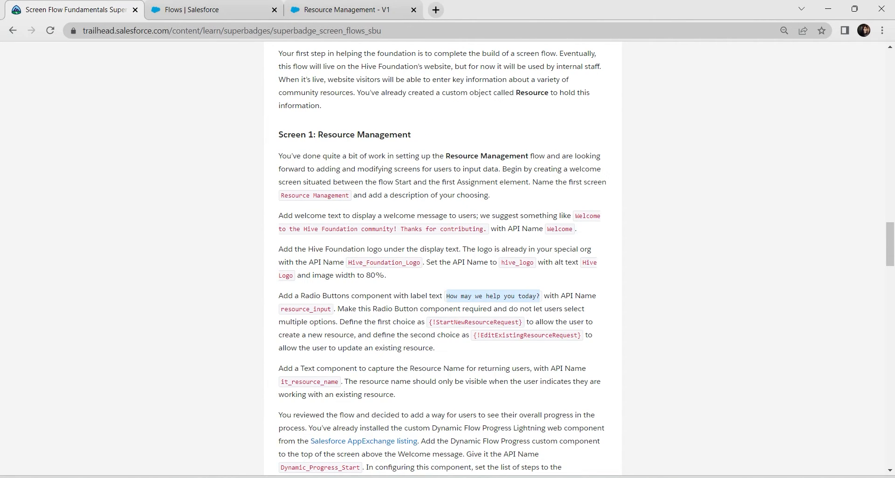
{"action": "left_click", "coordinate": [345, 10]}
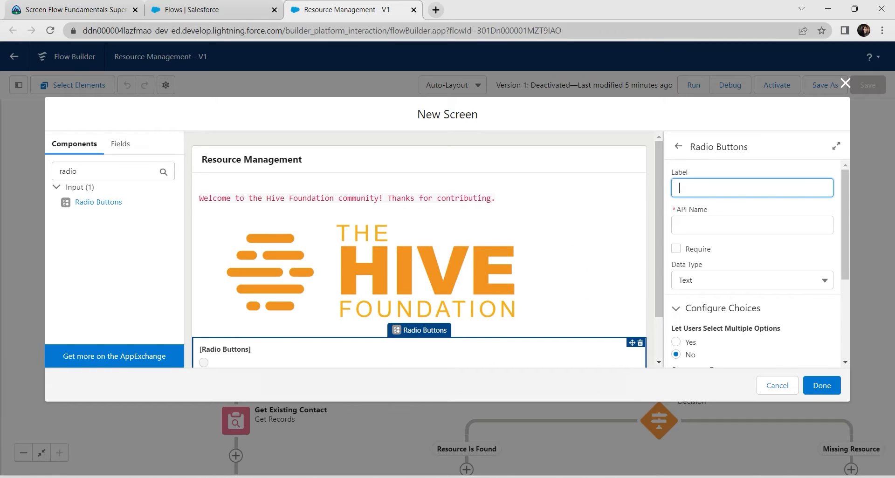
{"action": "key", "text": "ctrl+v"}
{"action": "key", "text": "Tab"}
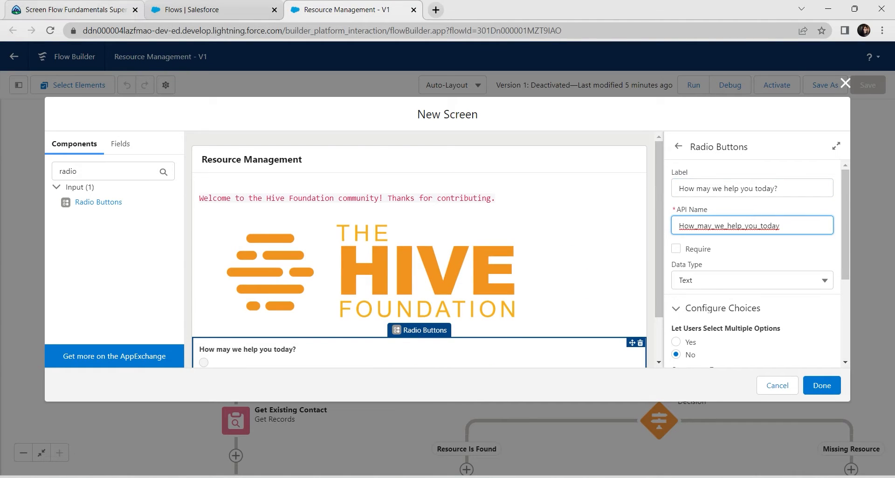
Copy resource_input from the Trailhead instructions and set it as the Radio Buttons component's API name
{"action": "left_click", "coordinate": [74, 10]}
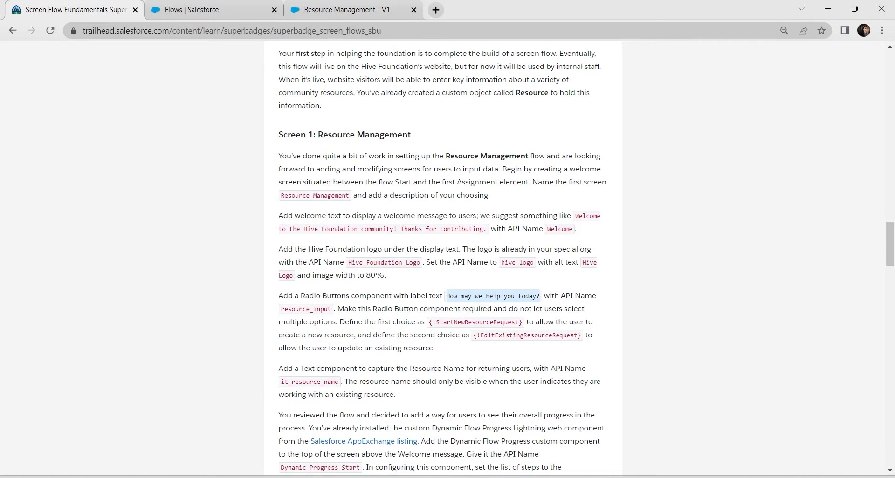
{"action": "left_click", "coordinate": [345, 10]}
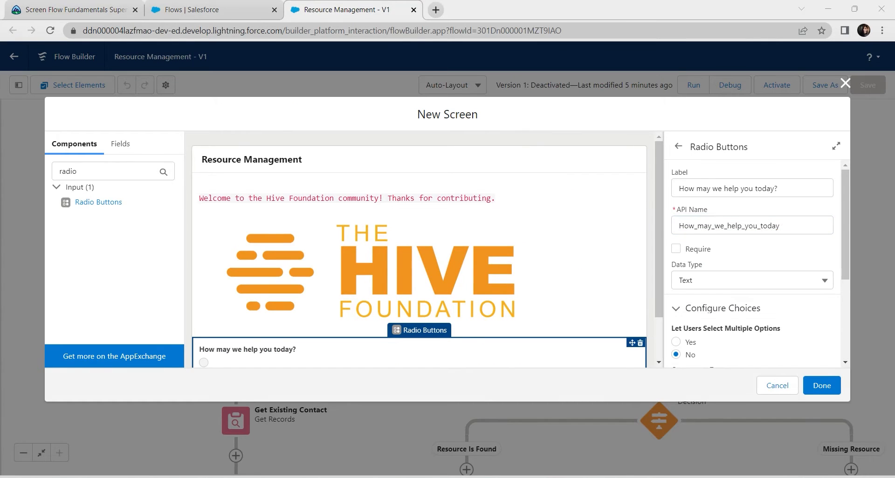
{"action": "left_click", "coordinate": [75, 10]}
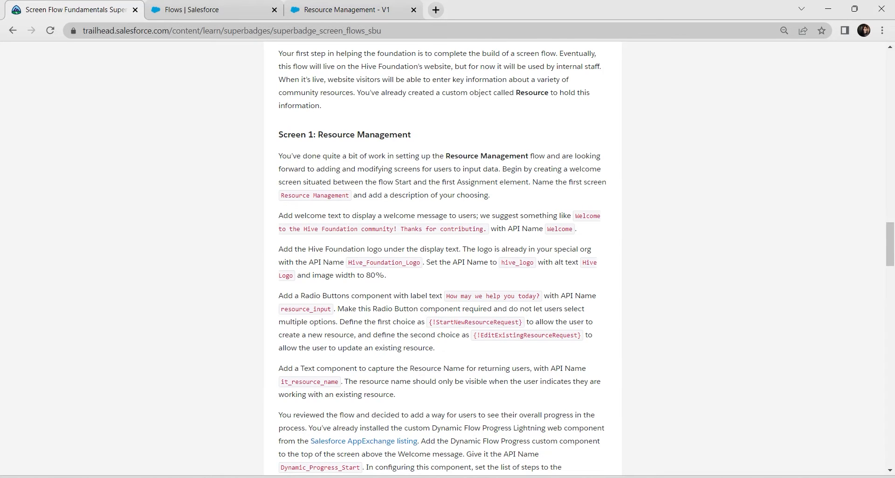
{"action": "left_click_drag", "start_coordinate": [280, 310], "coordinate": [332, 310]}
{"action": "key", "text": "ctrl+c"}
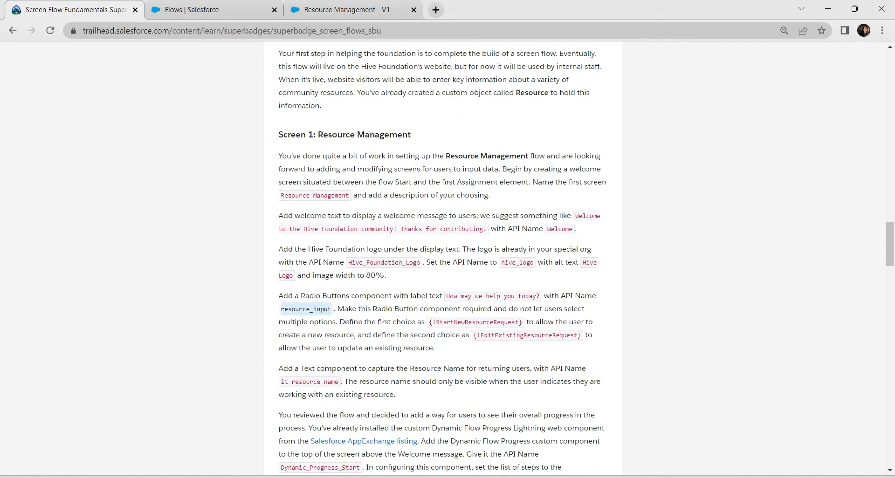
{"action": "left_click", "coordinate": [346, 10]}
{"action": "left_click", "coordinate": [704, 225]}
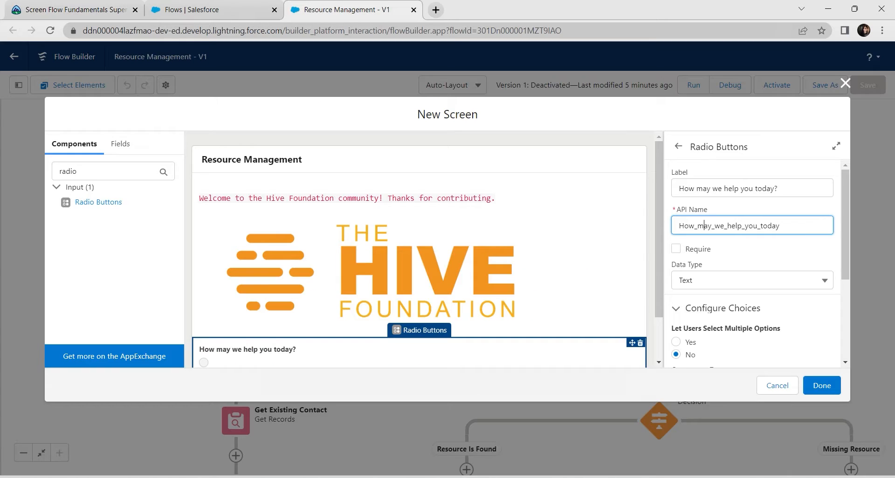
{"action": "double_click", "coordinate": [704, 226]}
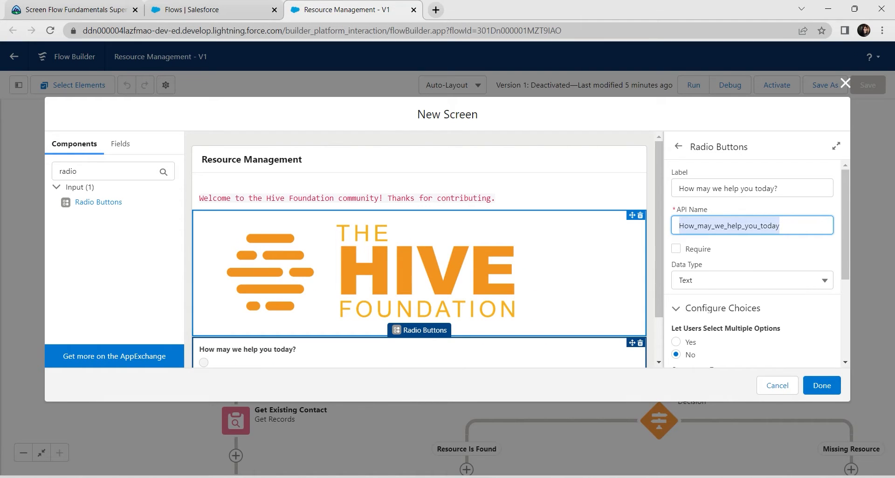
{"action": "key", "text": "ctrl+v"}
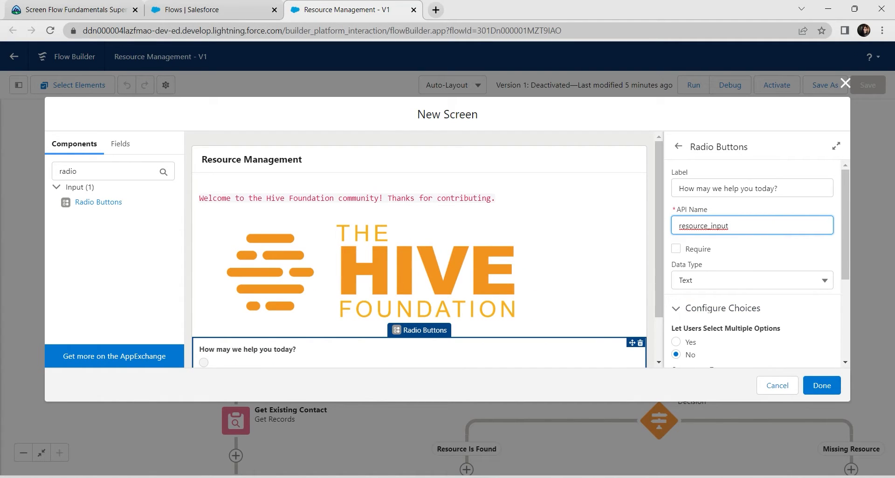
Set the first choice of the Radio Buttons component to {!StartNewResourceRequest}, copied from the Trailhead instructions
{"action": "scroll", "coordinate": [753, 261], "scroll_direction": "down", "scroll_amount": 3}
{"action": "left_click", "coordinate": [725, 304]}
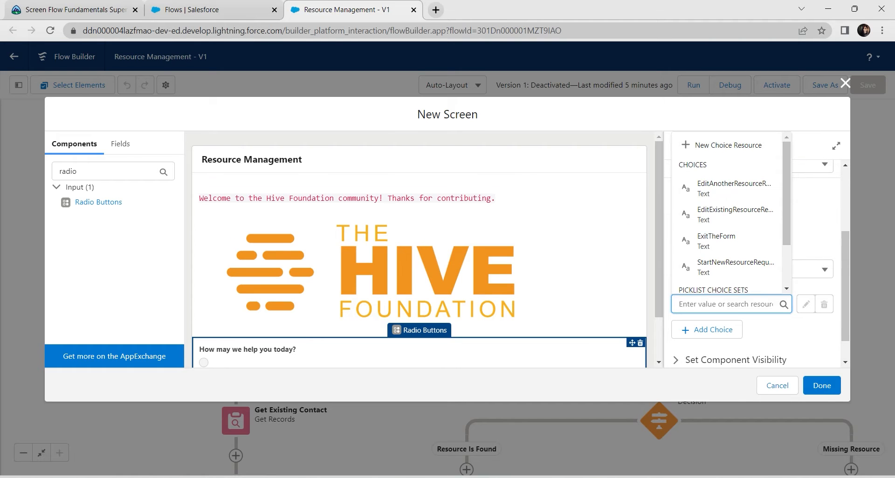
{"action": "left_click", "coordinate": [75, 9]}
{"action": "left_click", "coordinate": [443, 349]}
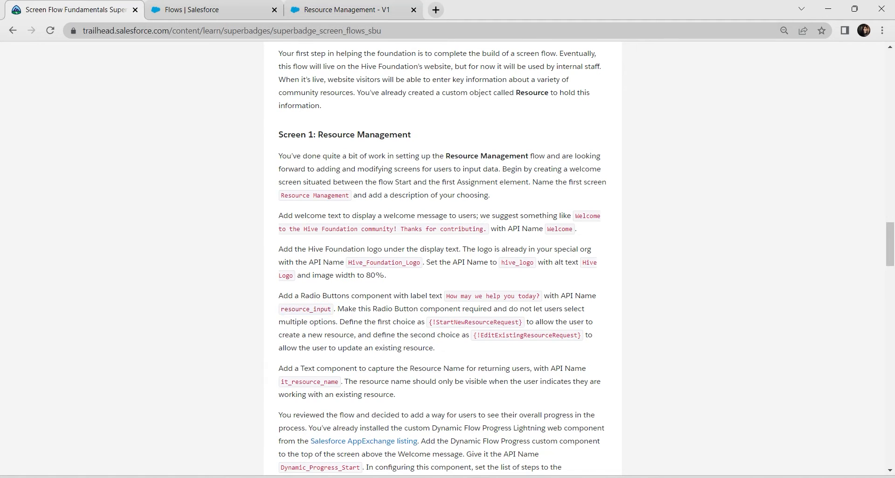
{"action": "left_click_drag", "start_coordinate": [430, 322], "coordinate": [524, 322]}
{"action": "key", "text": "ctrl+c"}
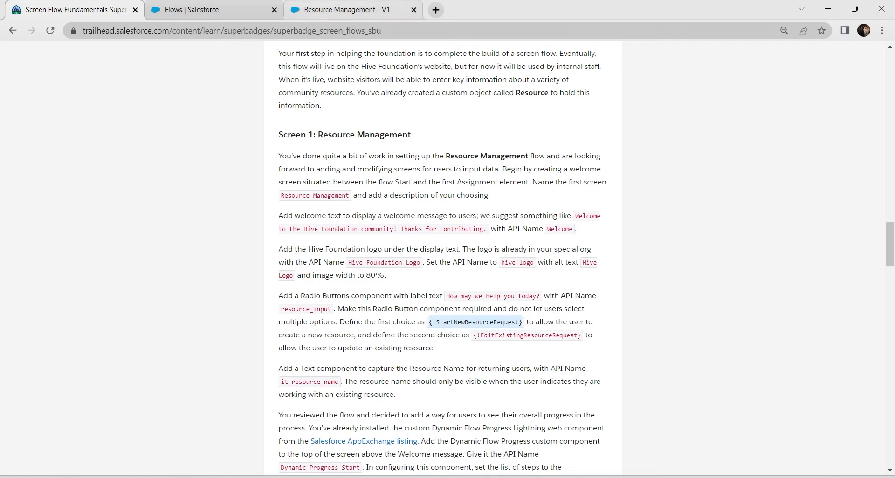
{"action": "left_click", "coordinate": [347, 10]}
{"action": "left_click", "coordinate": [725, 304]}
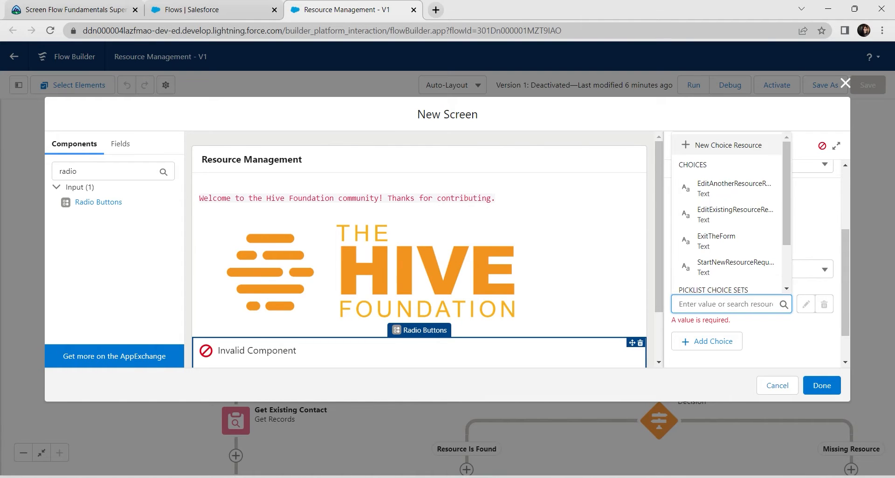
{"action": "key", "text": "ctrl+v"}
{"action": "key", "text": "Return"}
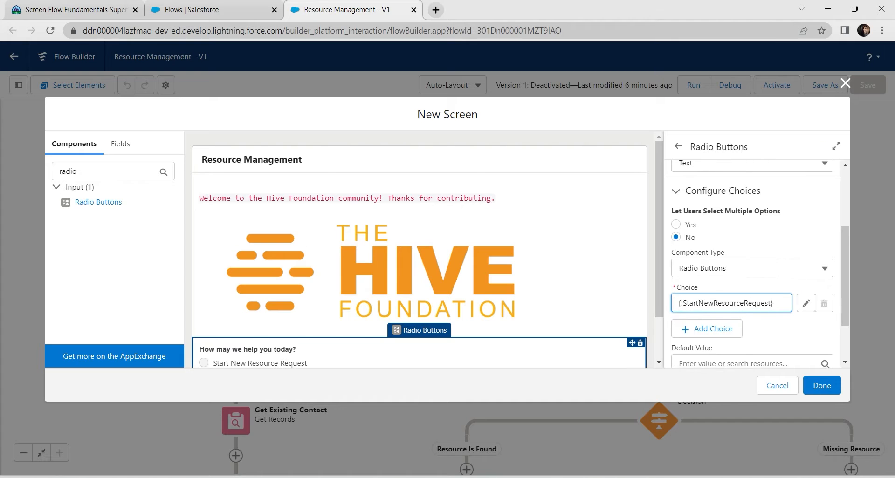
Add a second choice to the Radio Buttons component and set it to {!EditExistingResourceRequest}, copied from the Trailhead instructions
{"action": "scroll", "coordinate": [732, 280], "scroll_direction": "down", "scroll_amount": 2}
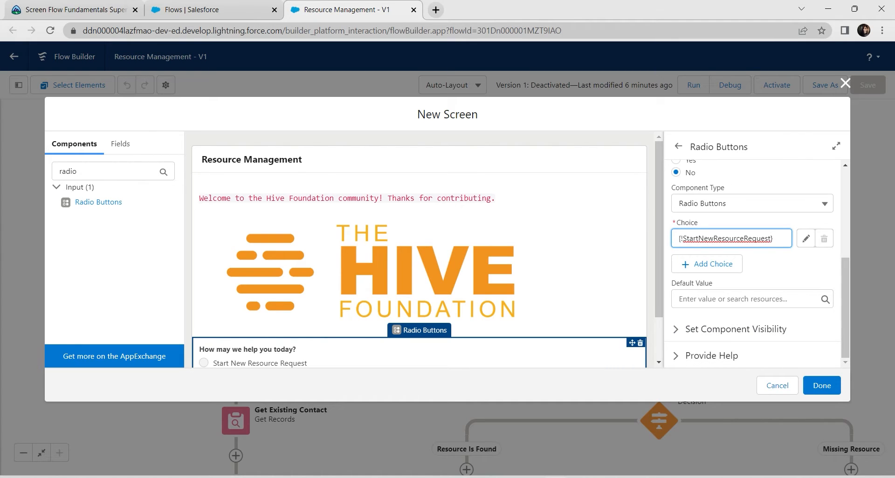
{"action": "left_click", "coordinate": [76, 10]}
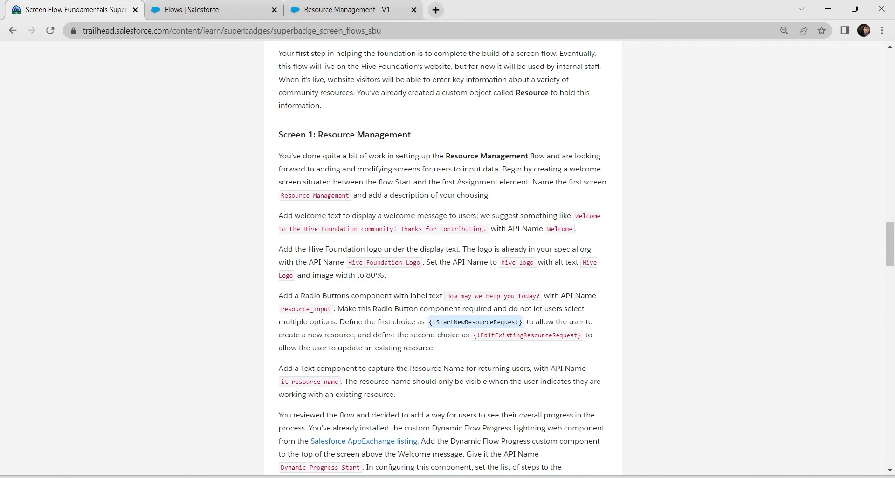
{"action": "left_click_drag", "start_coordinate": [473, 335], "coordinate": [580, 335]}
{"action": "key", "text": "ctrl+c"}
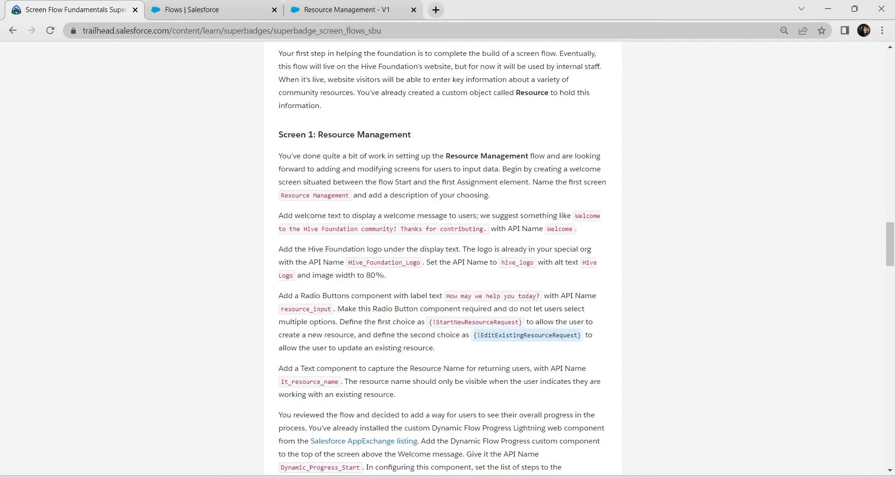
{"action": "left_click", "coordinate": [348, 10]}
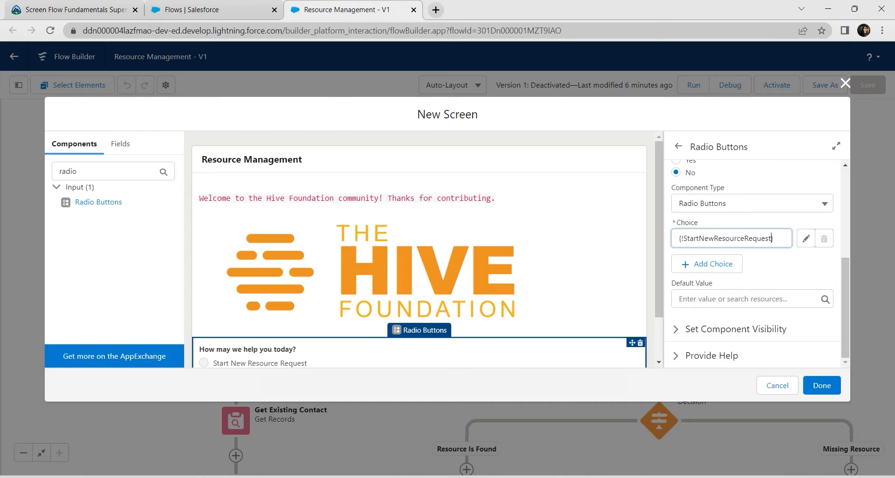
{"action": "left_click", "coordinate": [708, 264]}
{"action": "left_click", "coordinate": [726, 276]}
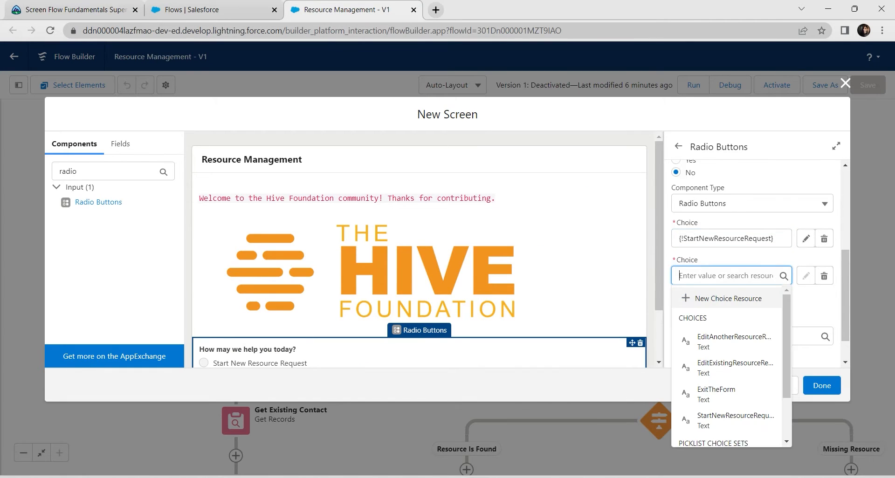
{"action": "key", "text": "ctrl+v"}
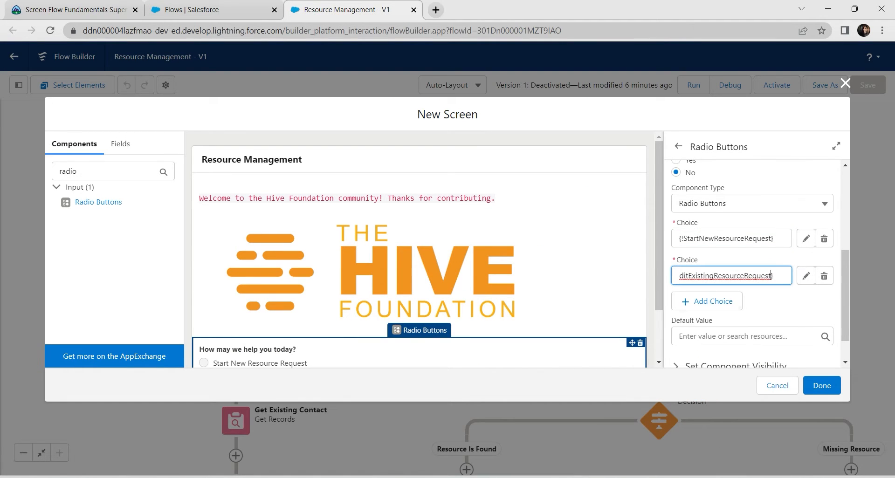
{"action": "scroll", "coordinate": [752, 276], "scroll_direction": "down", "scroll_amount": 1}
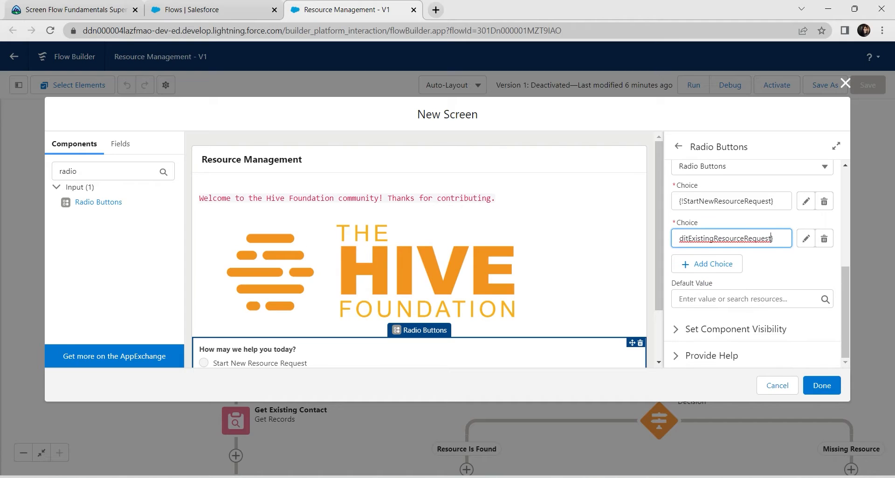
{"action": "scroll", "coordinate": [419, 272], "scroll_direction": "down", "scroll_amount": 2}
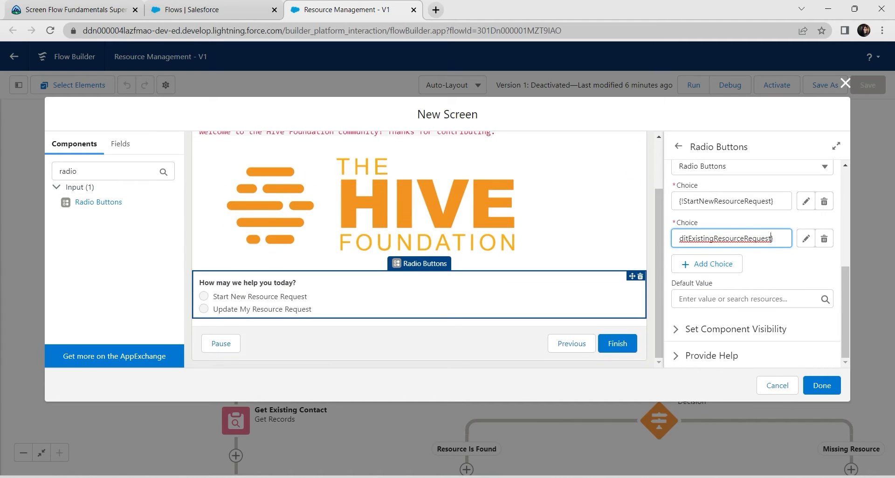
Search the components for "text" and add two Text input components below the radio buttons
{"action": "double_click", "coordinate": [68, 172]}
{"action": "key", "text": "BackSpace"}
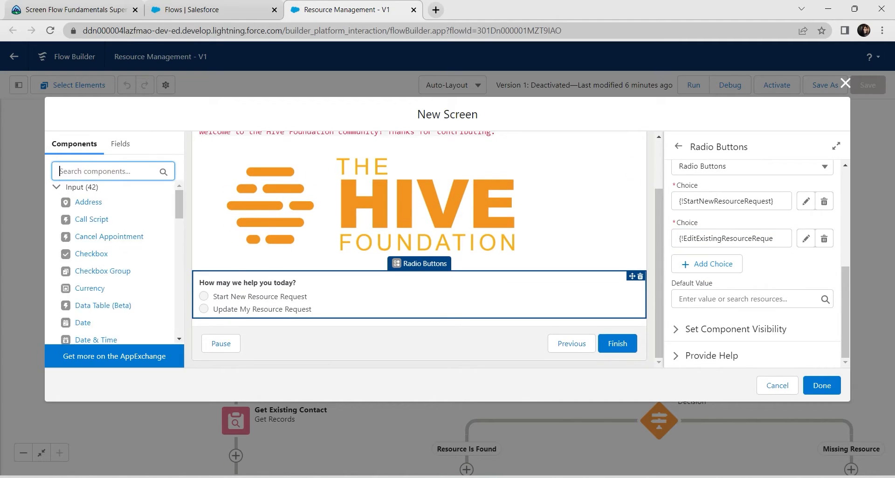
{"action": "type", "text": "text"}
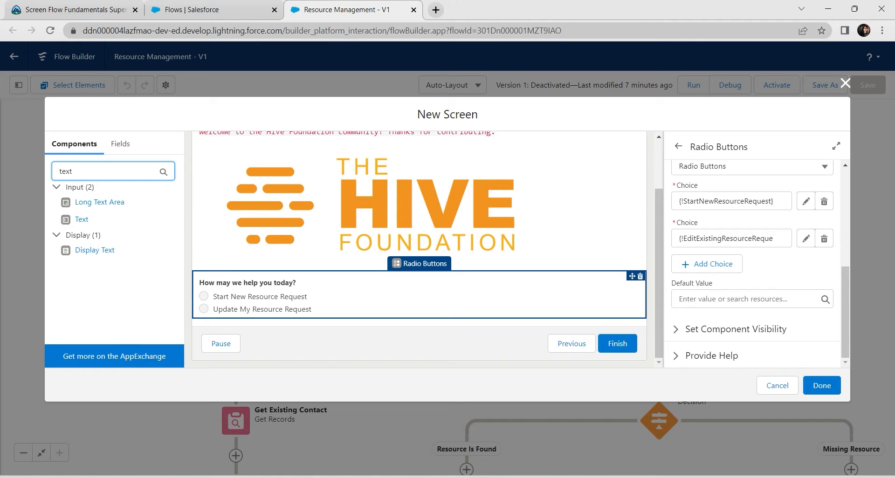
{"action": "left_click", "coordinate": [82, 219]}
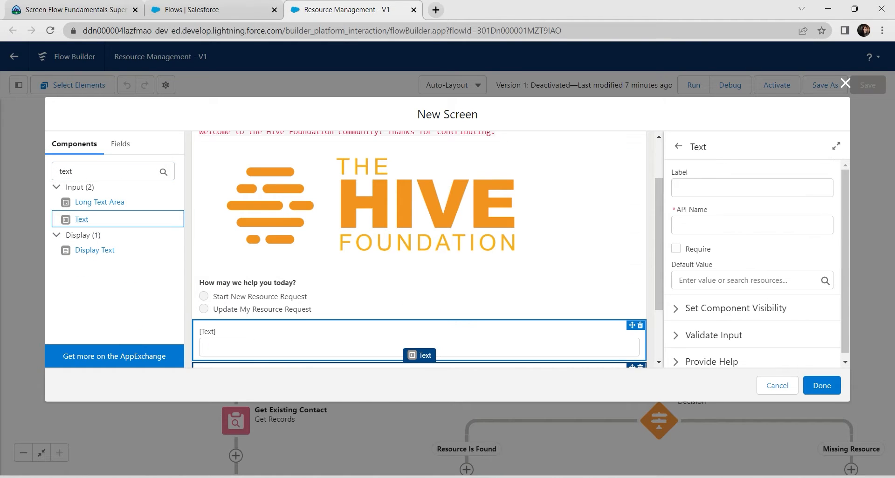
{"action": "left_click", "coordinate": [81, 219]}
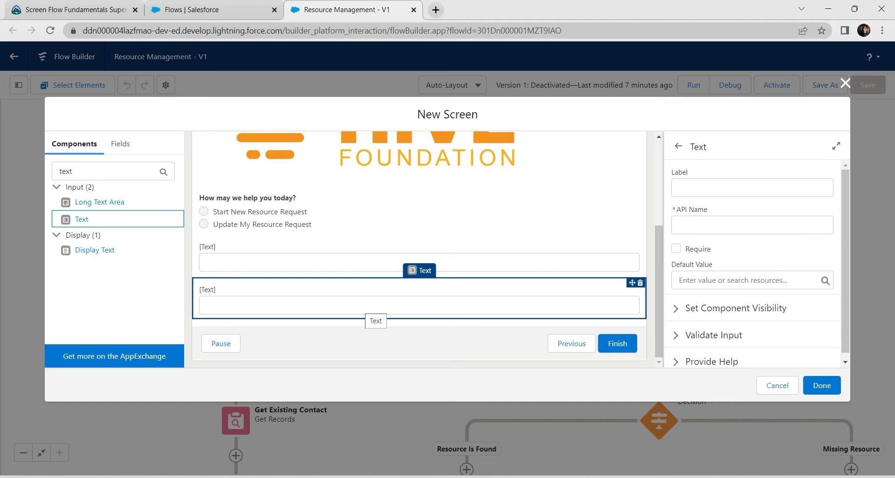
Copy it_resource_name from the Trailhead instructions and set it as the lower Text component's API name
{"action": "left_click", "coordinate": [75, 9]}
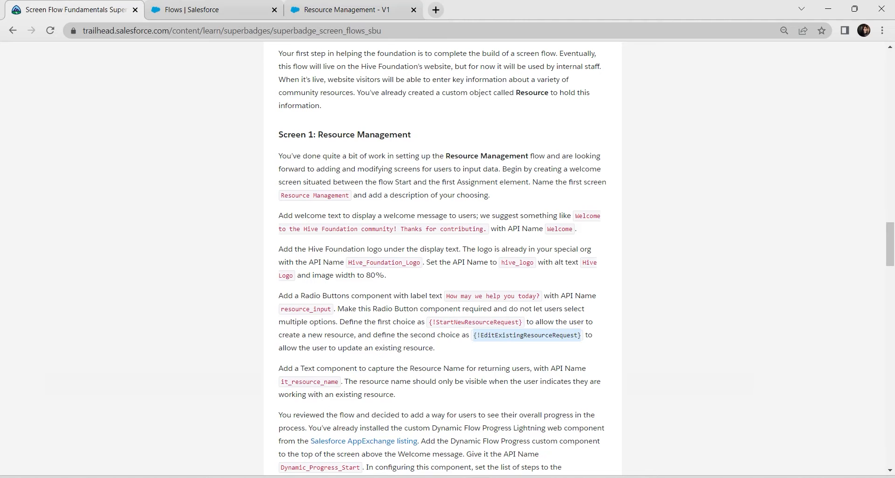
{"action": "scroll", "coordinate": [443, 259], "scroll_direction": "down", "scroll_amount": 3}
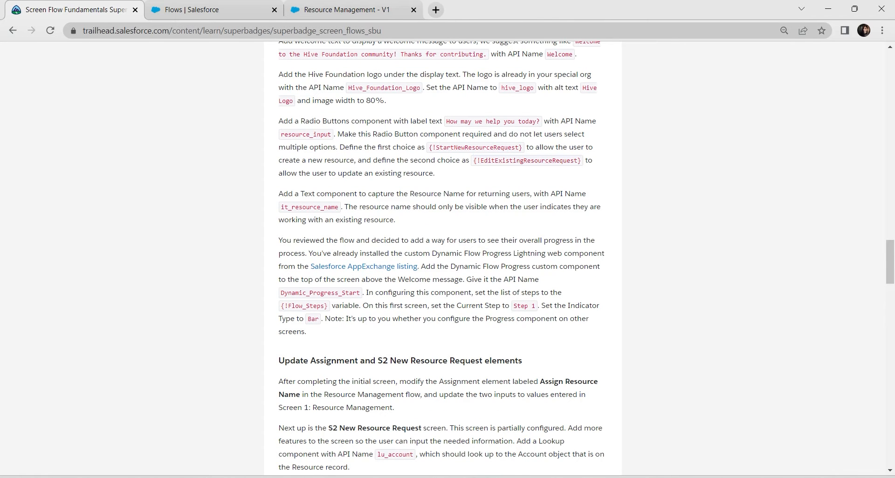
{"action": "left_click_drag", "start_coordinate": [281, 208], "coordinate": [339, 207]}
{"action": "key", "text": "ctrl+c"}
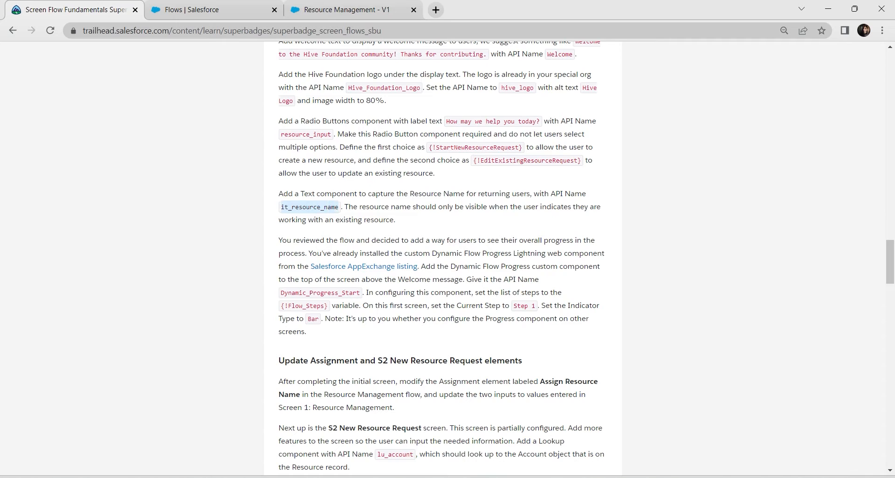
{"action": "left_click", "coordinate": [347, 10]}
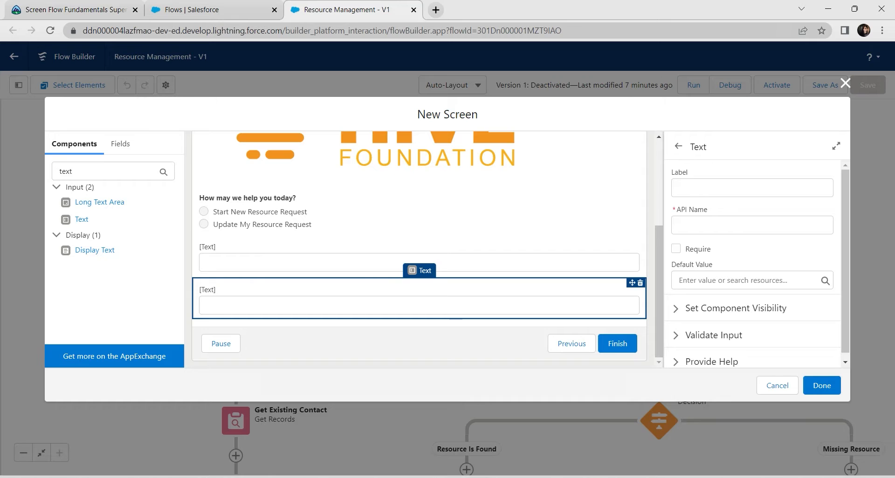
{"action": "left_click", "coordinate": [751, 225]}
{"action": "key", "text": "ctrl+v"}
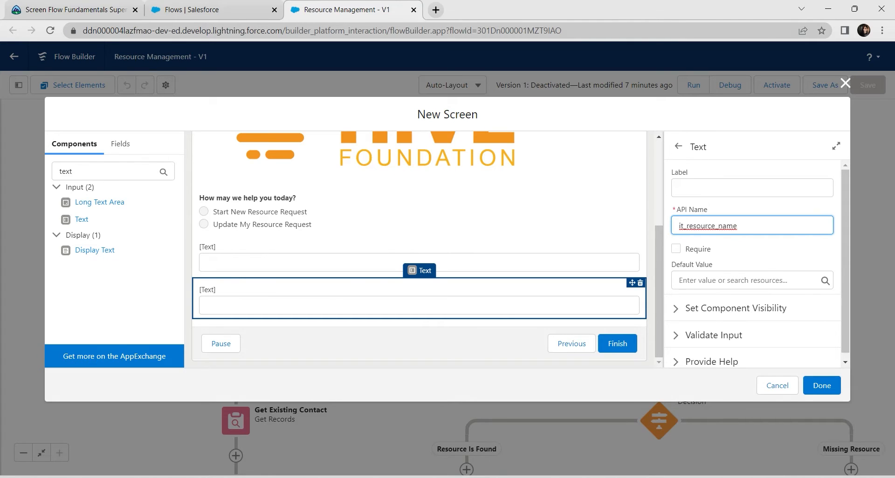
Set the label of the it_resource_name Text component to "resource name"
{"action": "left_click", "coordinate": [751, 189]}
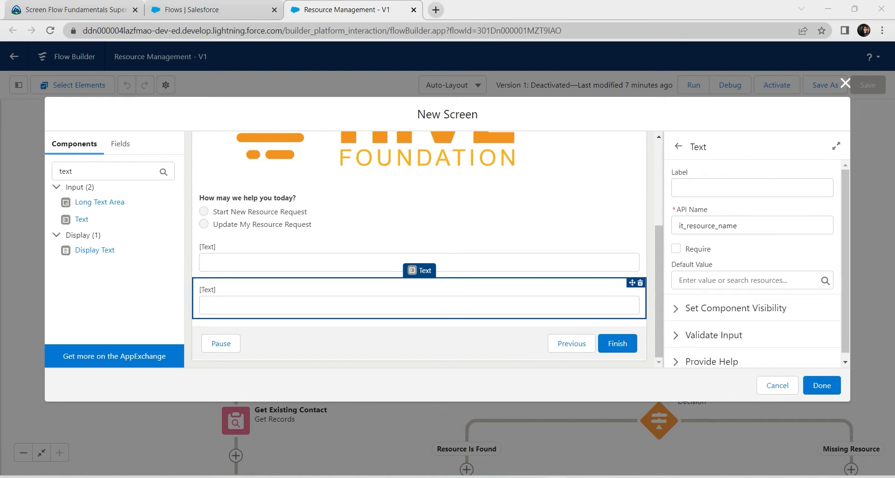
{"action": "left_click", "coordinate": [752, 189]}
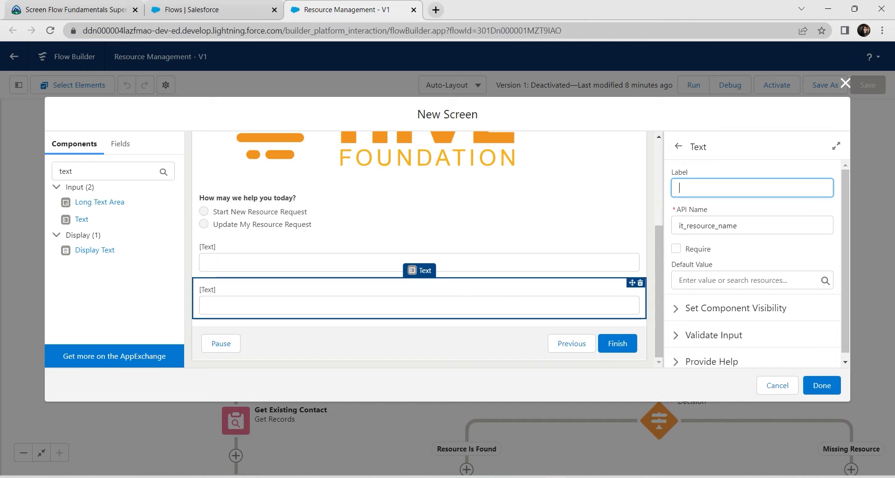
{"action": "type", "text": "resource_name"}
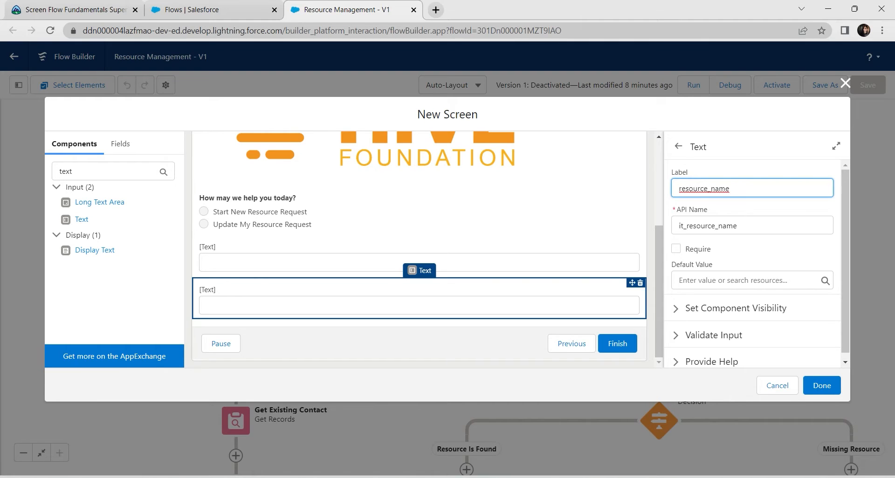
{"action": "key", "text": "BackSpace"}
Show the resource name input only when all conditions are met, using EditExistingResourceRequest as the first condition's resource
{"action": "left_click", "coordinate": [735, 308]}
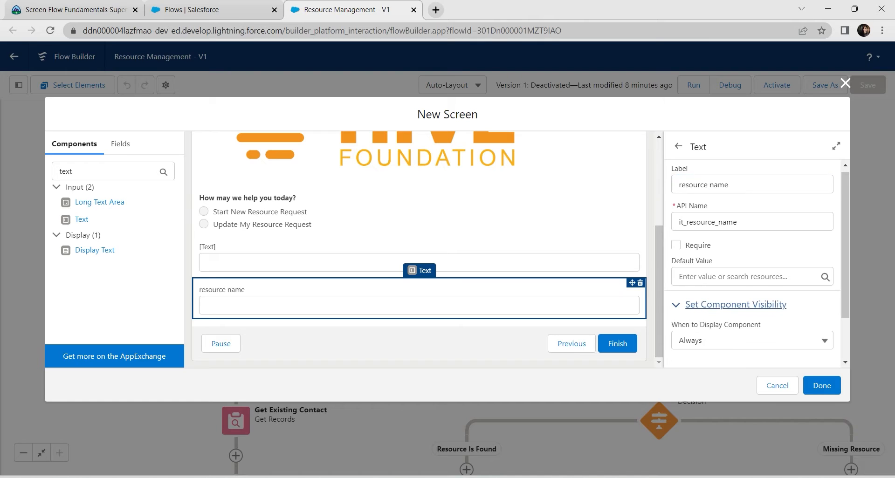
{"action": "scroll", "coordinate": [752, 280], "scroll_direction": "down", "scroll_amount": 1}
{"action": "left_click", "coordinate": [752, 285]}
{"action": "left_click", "coordinate": [727, 327]}
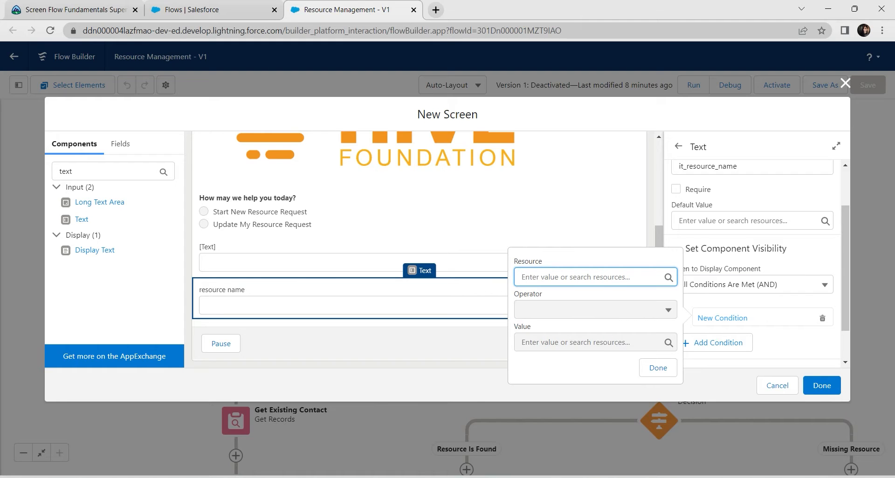
{"action": "left_click", "coordinate": [589, 277]}
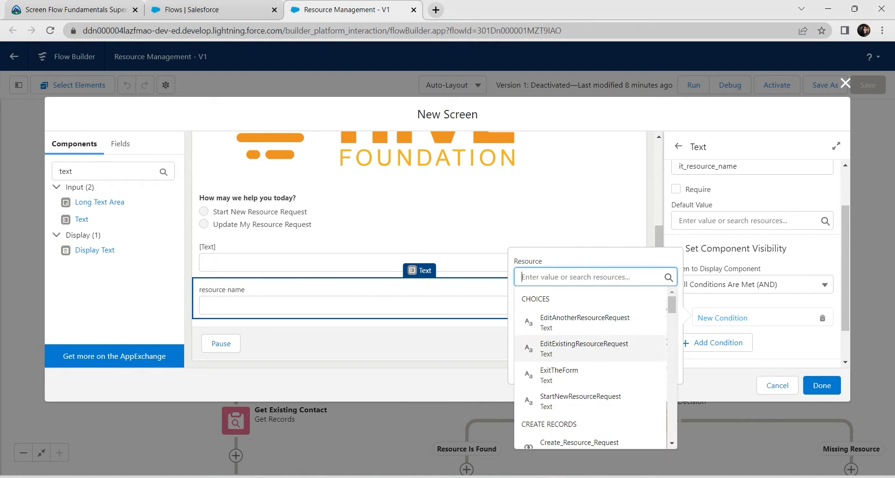
{"action": "left_click", "coordinate": [585, 347]}
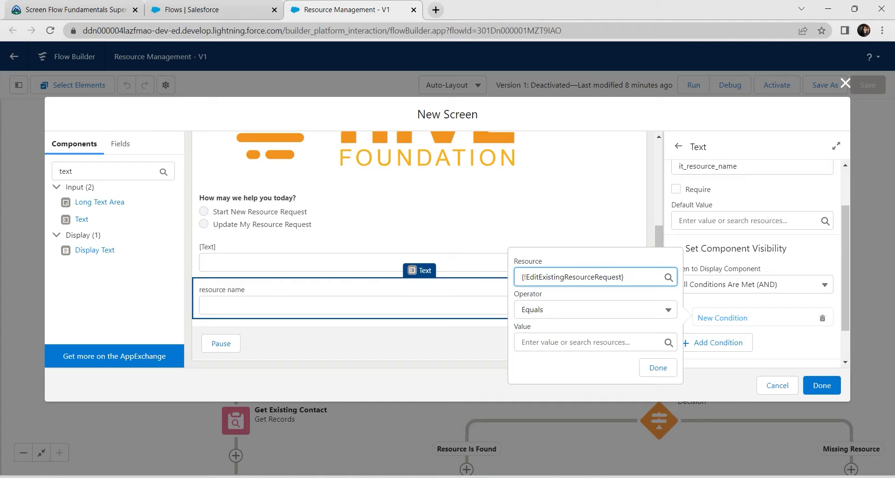
Make the visibility condition equal $GlobalConstant.True and save the condition
{"action": "left_click", "coordinate": [589, 342]}
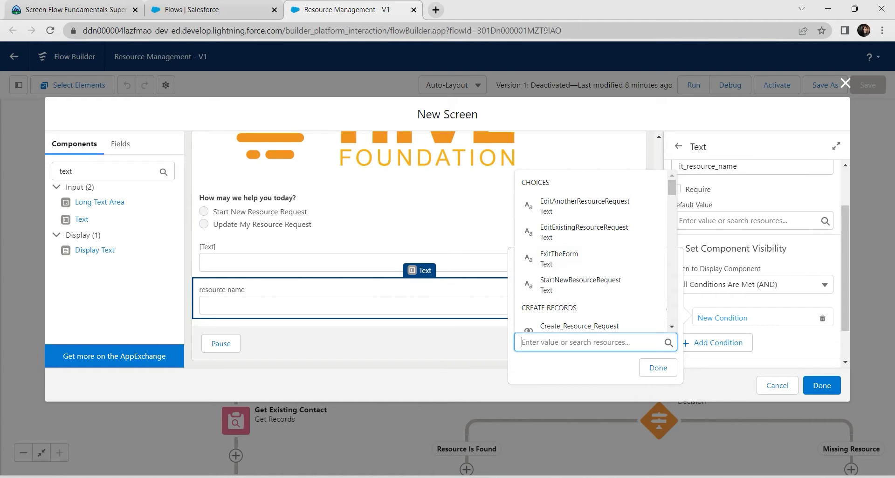
{"action": "key", "text": "alt+Tab"}
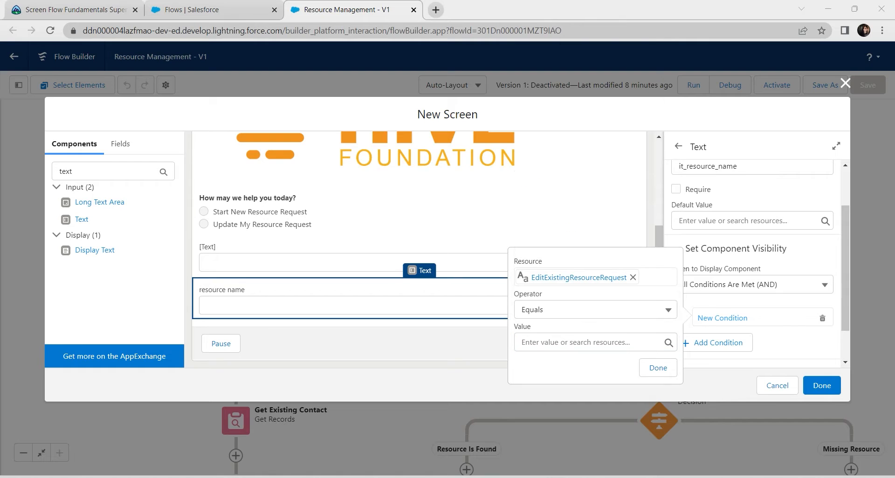
{"action": "left_click", "coordinate": [589, 342]}
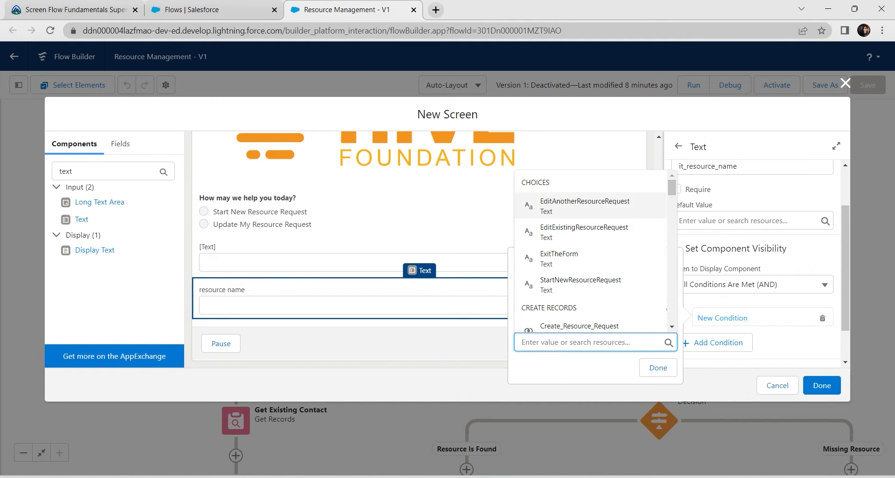
{"action": "scroll", "coordinate": [590, 233], "scroll_direction": "down", "scroll_amount": 5}
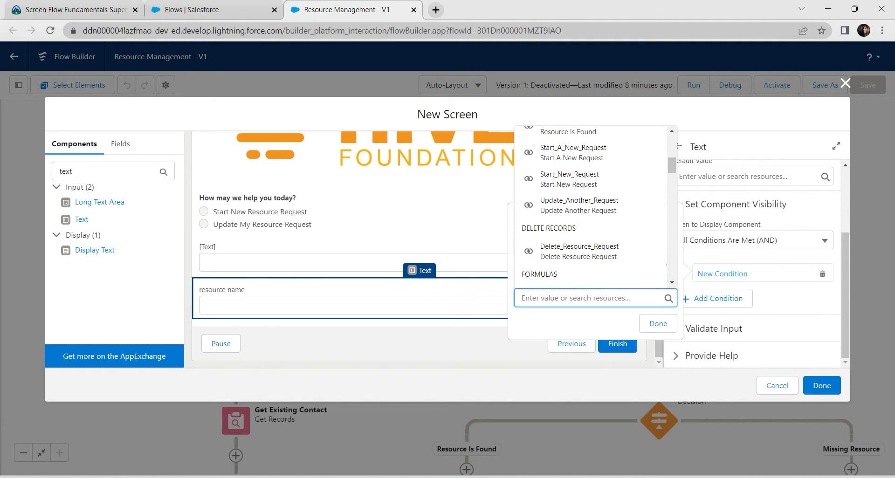
{"action": "scroll", "coordinate": [590, 216], "scroll_direction": "down", "scroll_amount": 3}
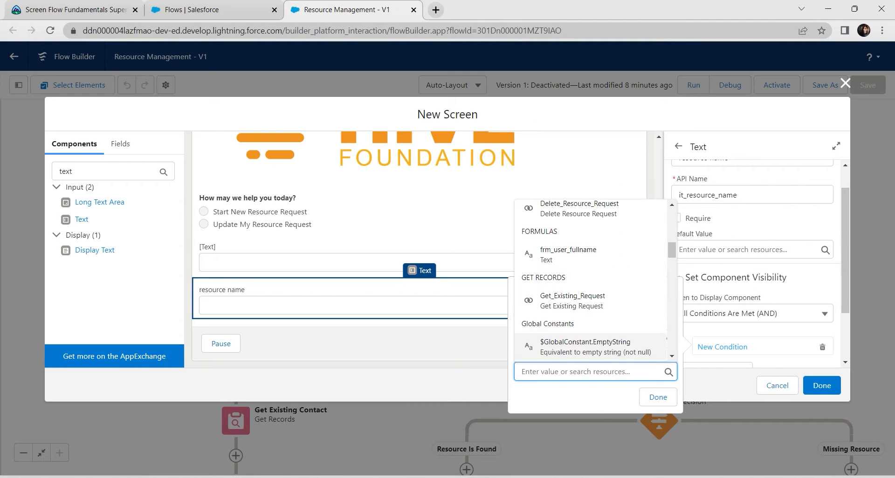
{"action": "scroll", "coordinate": [590, 233], "scroll_direction": "down", "scroll_amount": 3}
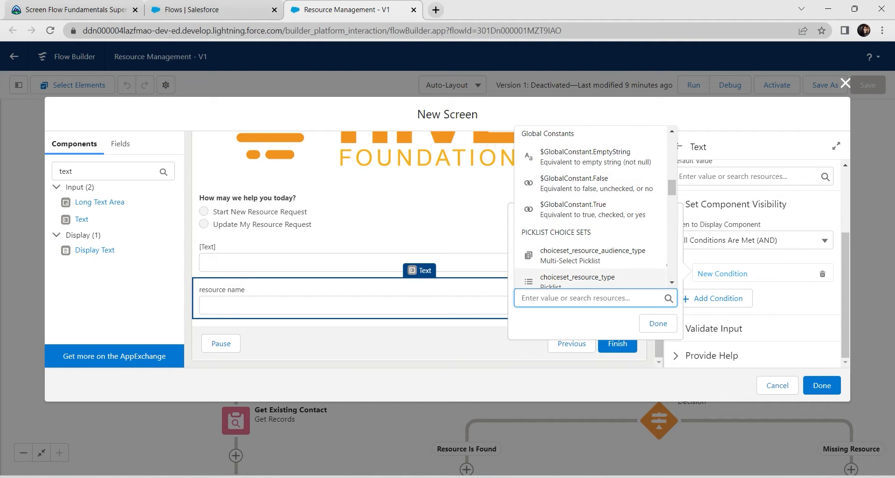
{"action": "scroll", "coordinate": [590, 280], "scroll_direction": "down", "scroll_amount": 2}
{"action": "scroll", "coordinate": [590, 299], "scroll_direction": "up", "scroll_amount": 4}
{"action": "scroll", "coordinate": [591, 289], "scroll_direction": "down", "scroll_amount": 5}
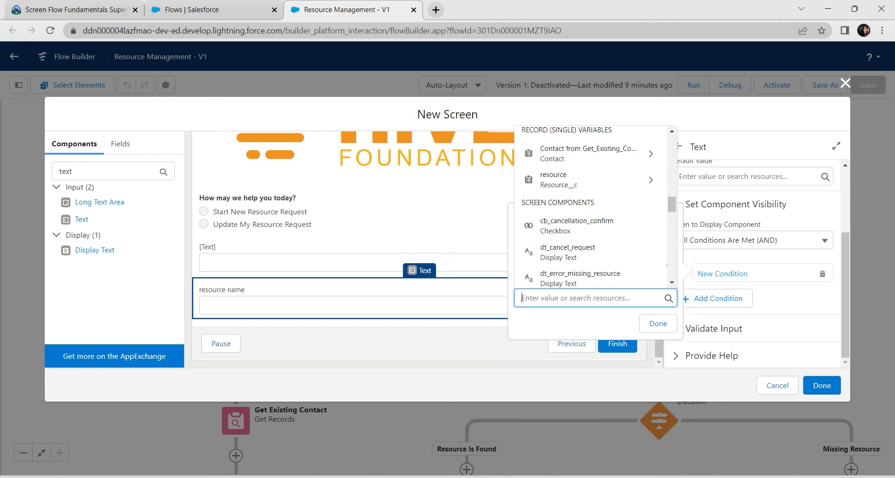
{"action": "type", "text": "tr"}
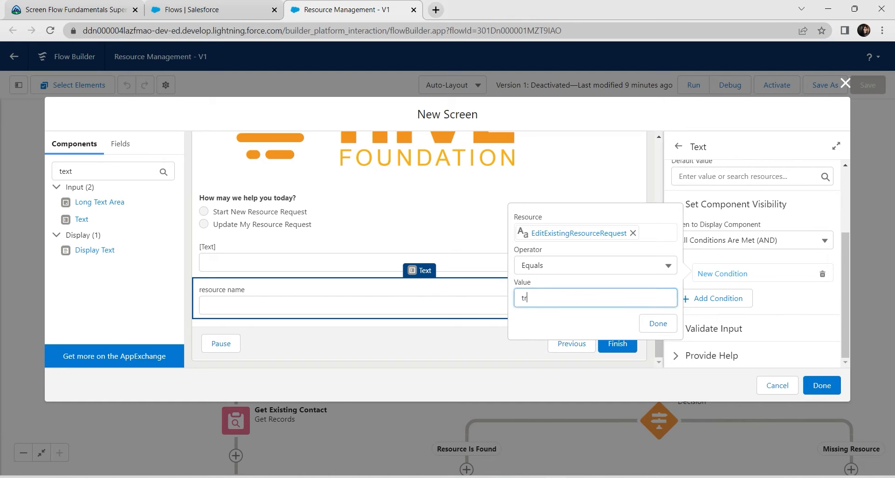
{"action": "key", "text": "Up"}
{"action": "key", "text": "Down"}
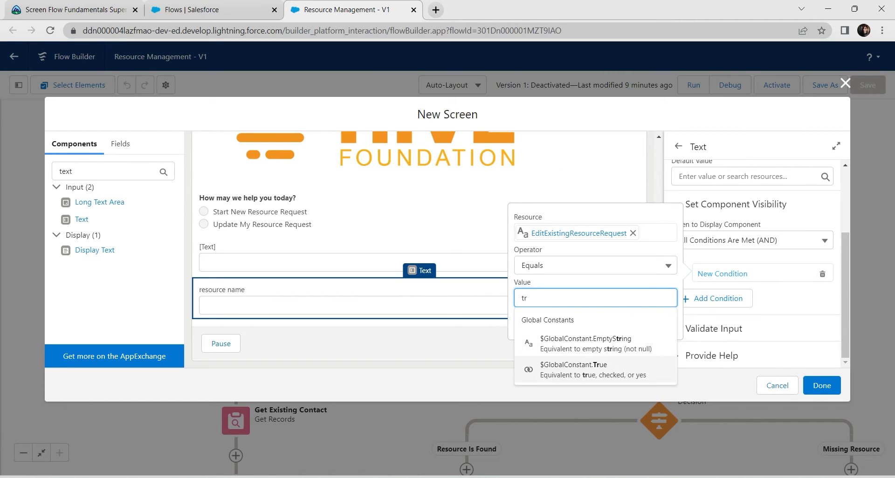
{"action": "key", "text": "Return"}
{"action": "left_click", "coordinate": [658, 323]}
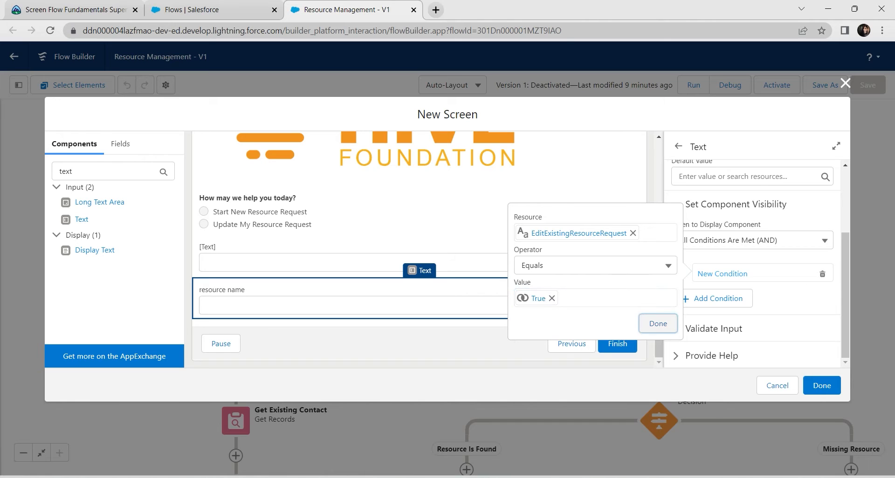
{"action": "scroll", "coordinate": [752, 264], "scroll_direction": "down", "scroll_amount": 1}
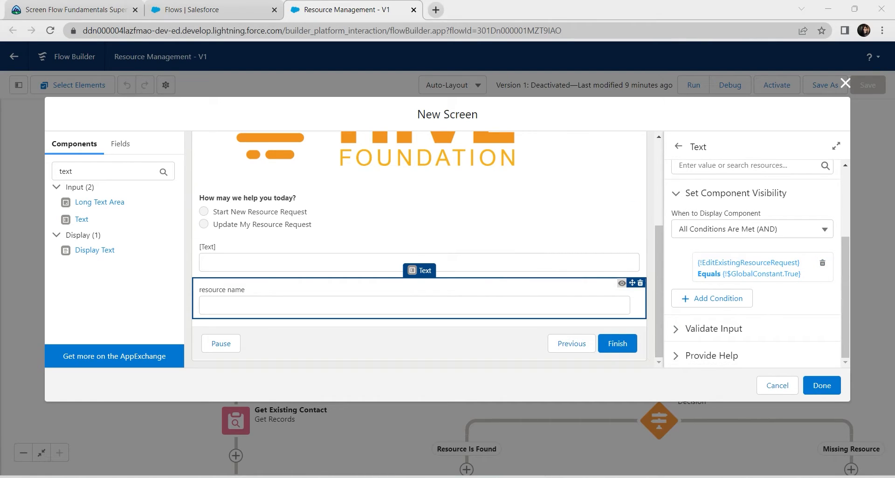
Search the components for "dyna" and add two Dynamic Flow Progress components below the resource name input
{"action": "double_click", "coordinate": [66, 171]}
{"action": "key", "text": "BackSpace"}
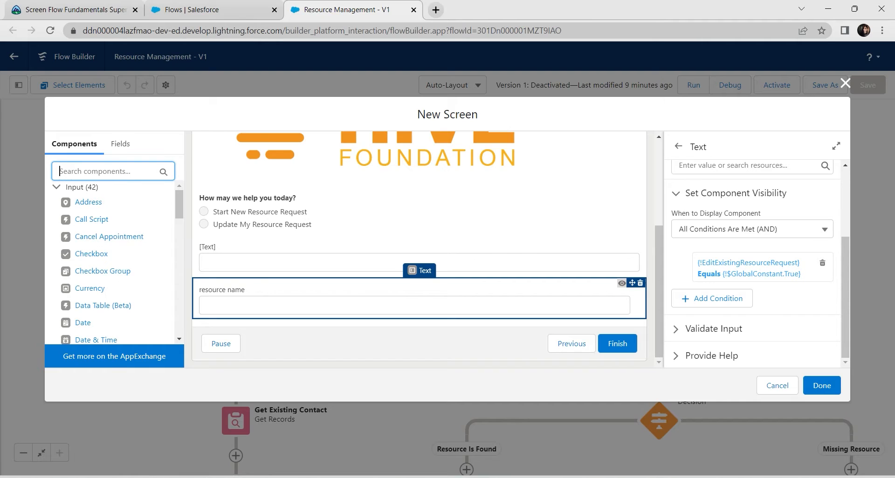
{"action": "type", "text": "dynma"}
{"action": "key", "text": "BackSpace"}
{"action": "key", "text": "BackSpace"}
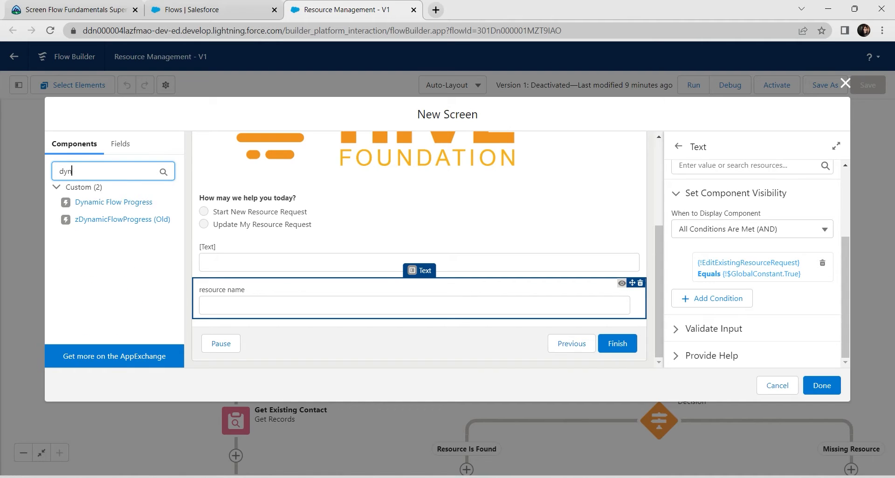
{"action": "type", "text": "a"}
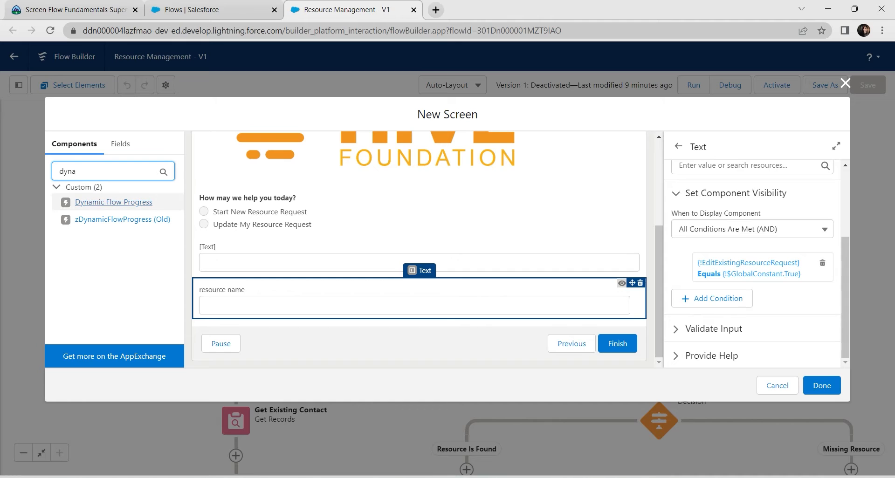
{"action": "double_click", "coordinate": [113, 203]}
{"action": "scroll", "coordinate": [419, 233], "scroll_direction": "down", "scroll_amount": 1}
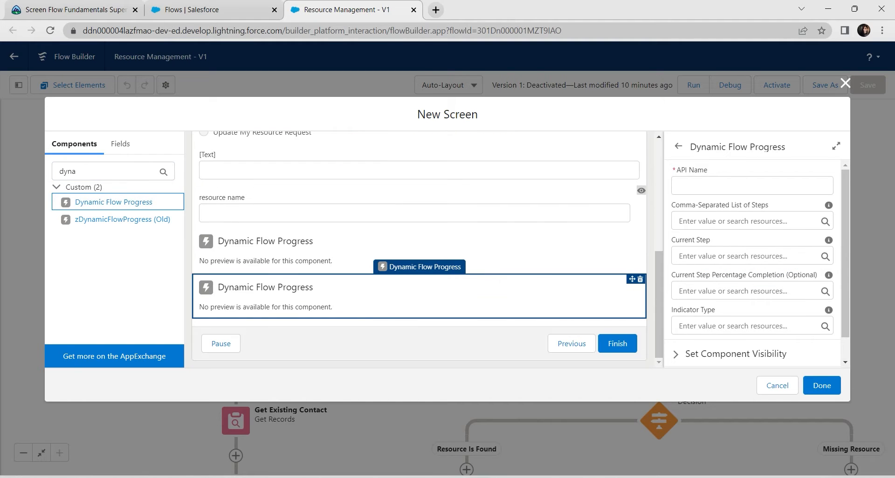
Delete the upper of the two Dynamic Flow Progress components and select the remaining one
{"action": "left_click", "coordinate": [419, 250]}
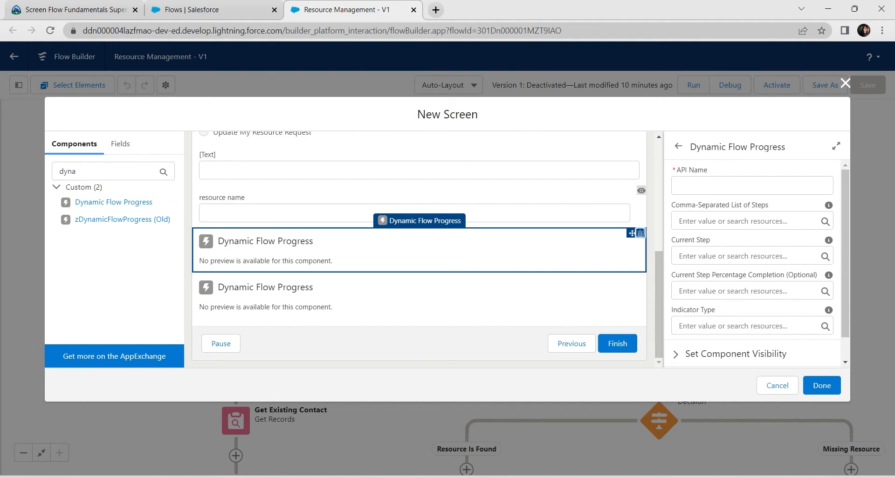
{"action": "left_click", "coordinate": [640, 233]}
{"action": "left_click", "coordinate": [540, 282]}
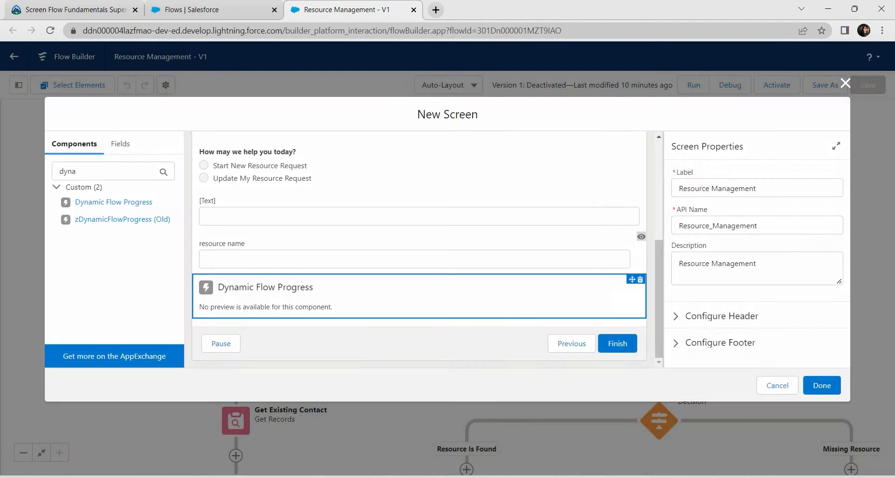
Copy Dynamic_Progress_Start from the Trailhead instructions and set it as the Dynamic Flow Progress component's API name
{"action": "left_click", "coordinate": [75, 9]}
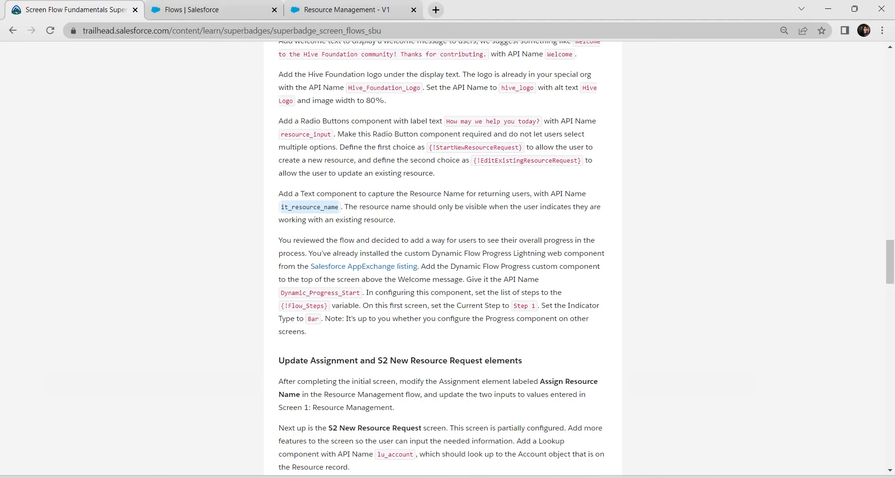
{"action": "left_click_drag", "start_coordinate": [280, 293], "coordinate": [360, 293]}
{"action": "key", "text": "ctrl+c"}
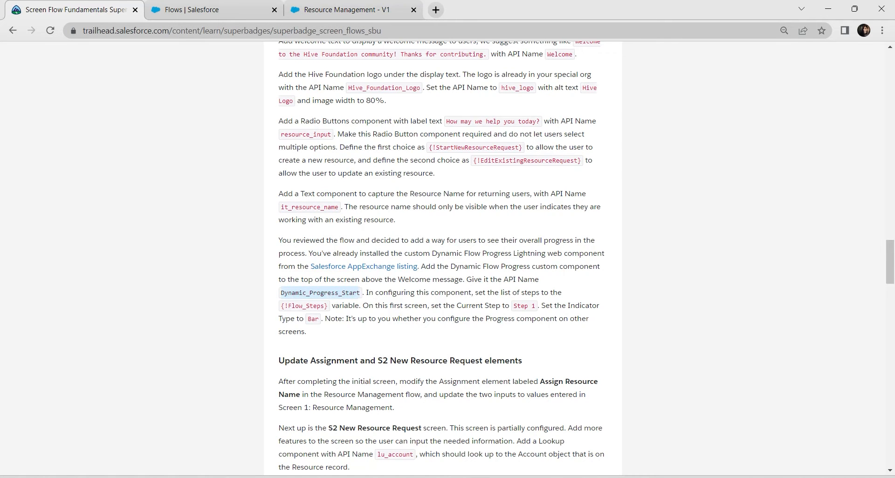
{"action": "left_click", "coordinate": [346, 9]}
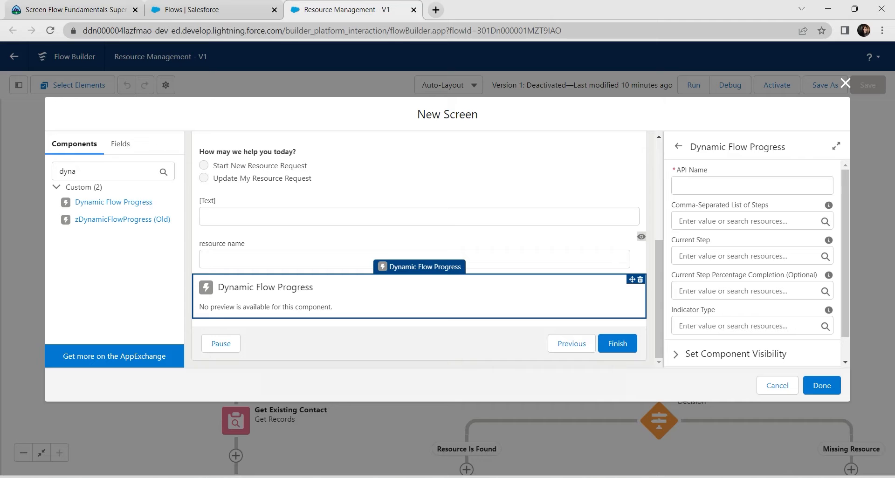
{"action": "left_click", "coordinate": [751, 186]}
{"action": "key", "text": "ctrl+v"}
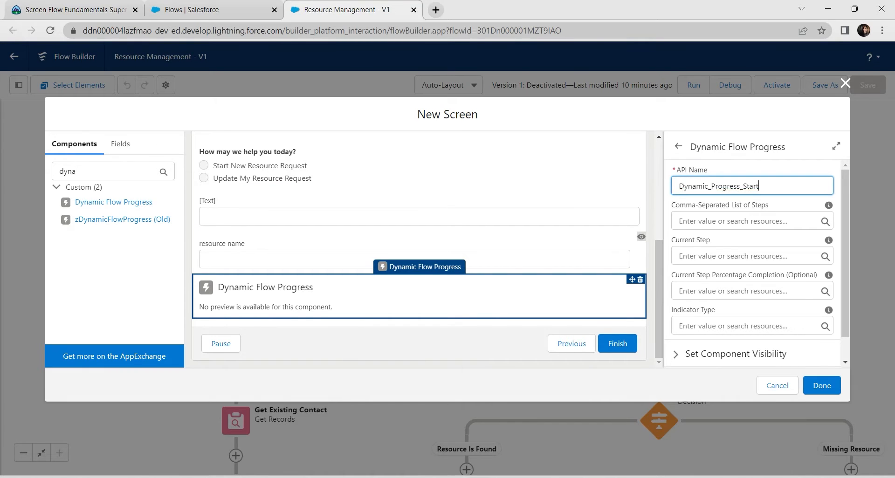
{"action": "left_click", "coordinate": [751, 221]}
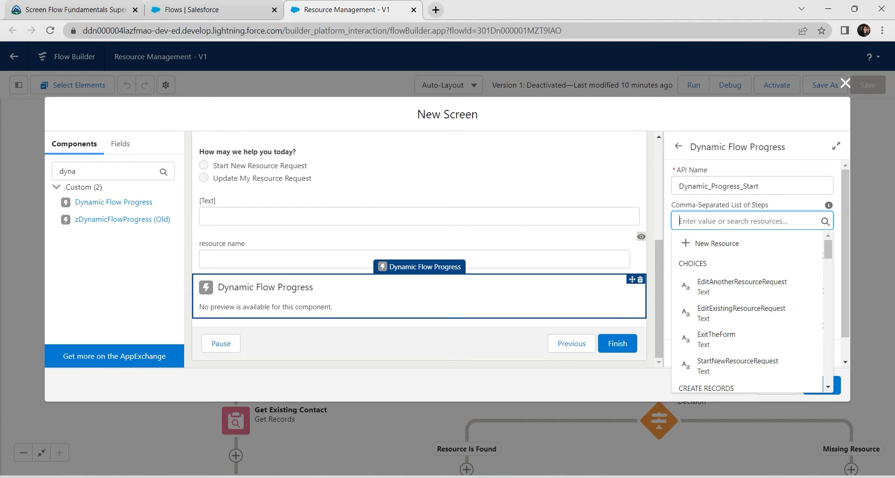
{"action": "key", "text": "alt+Tab"}
{"action": "left_click", "coordinate": [751, 221]}
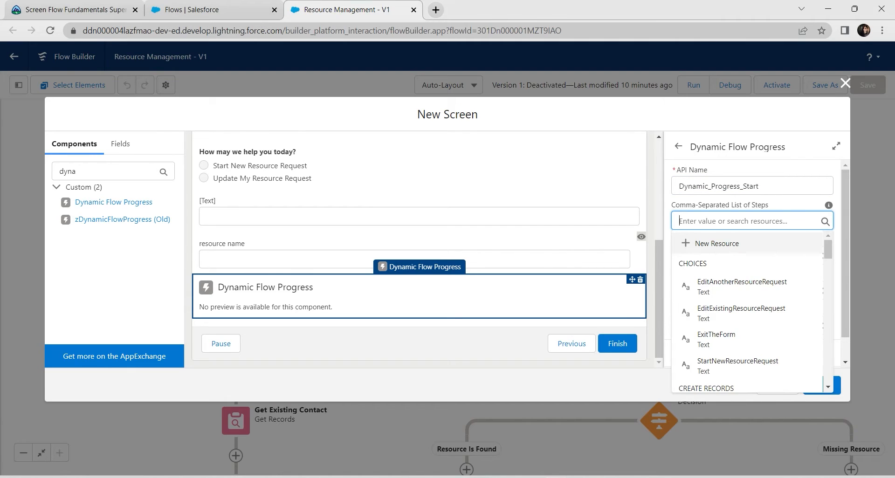
{"action": "type", "text": "flow"}
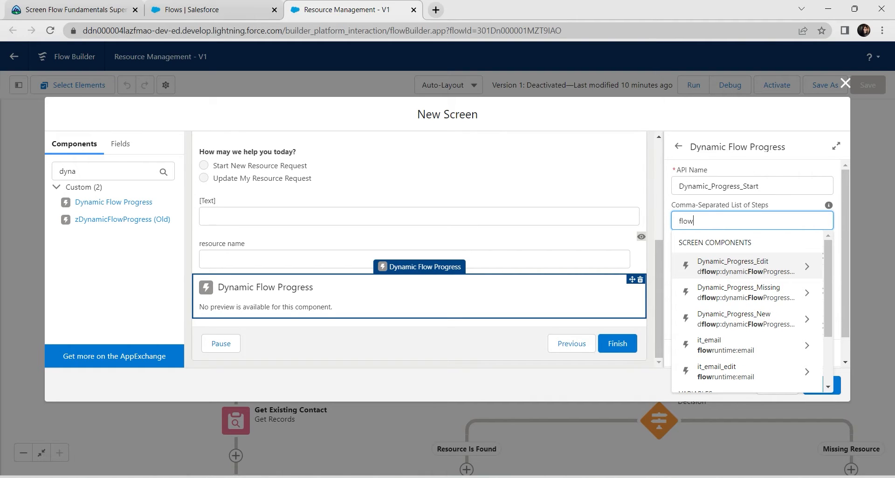
{"action": "type", "text": " st"}
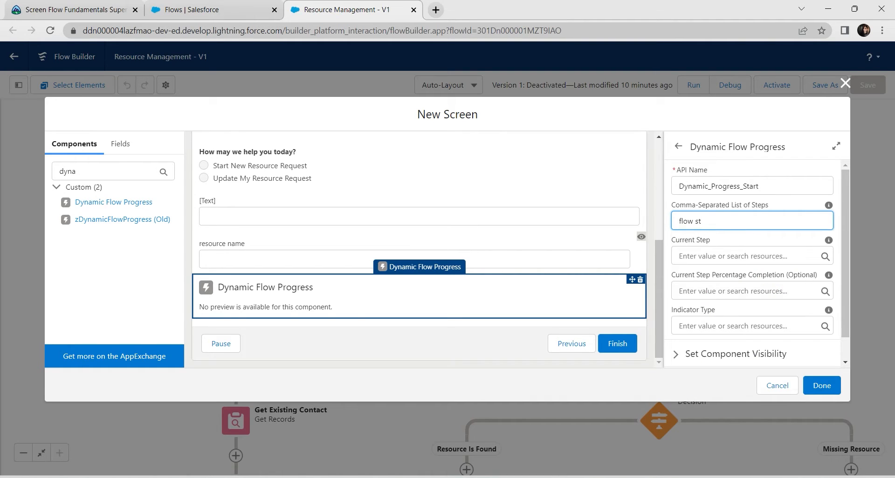
{"action": "key", "text": "BackSpace"}
{"action": "key", "text": "BackSpace"}
{"action": "key", "text": "BackSpace"}
{"action": "type", "text": "ste"}
{"action": "left_click_drag", "start_coordinate": [706, 221], "coordinate": [645, 227]}
{"action": "key", "text": "BackSpace"}
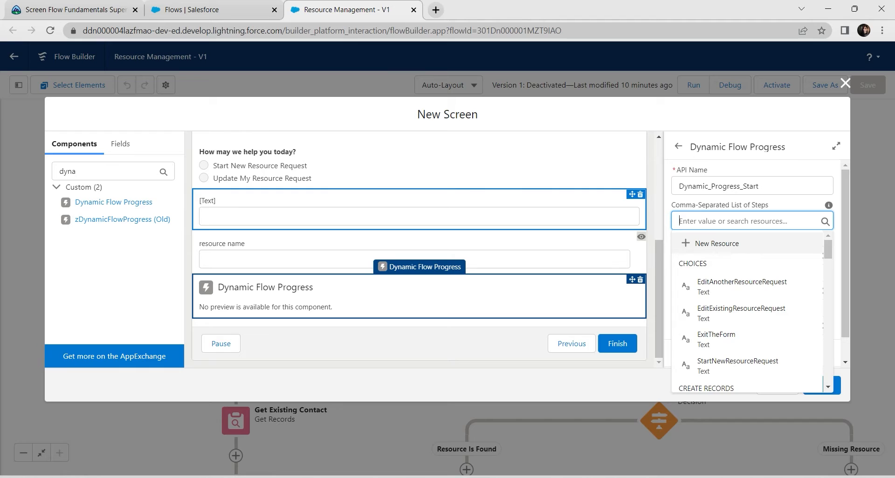
Copy {!Flow_Steps} from the Trailhead instructions and set it as the progress component's comma-separated list of steps
{"action": "left_click", "coordinate": [74, 10]}
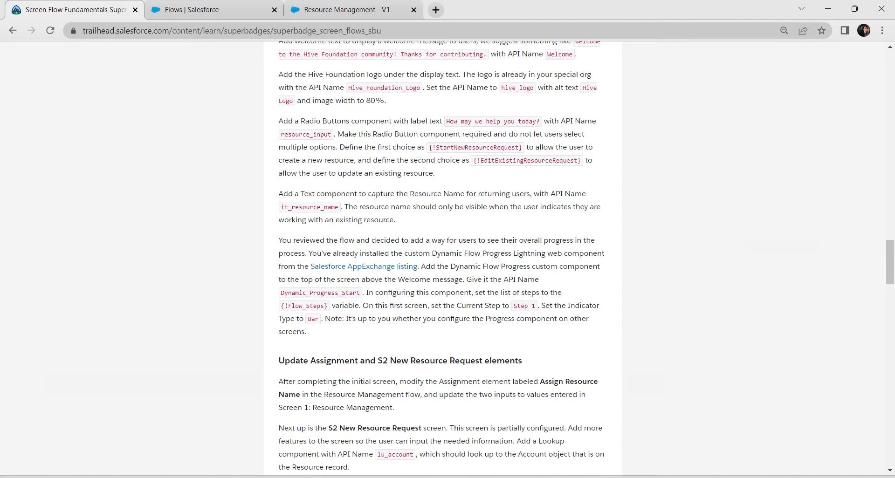
{"action": "left_click_drag", "start_coordinate": [280, 306], "coordinate": [329, 309]}
{"action": "key", "text": "ctrl+c"}
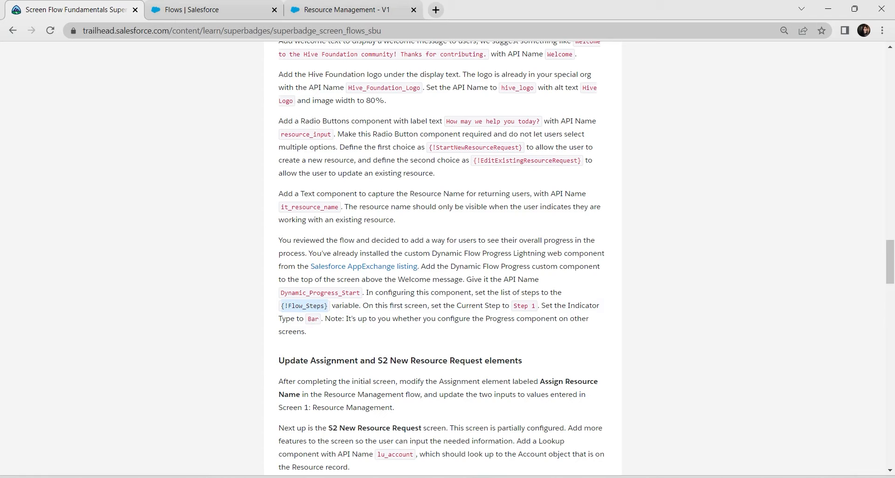
{"action": "left_click", "coordinate": [347, 10]}
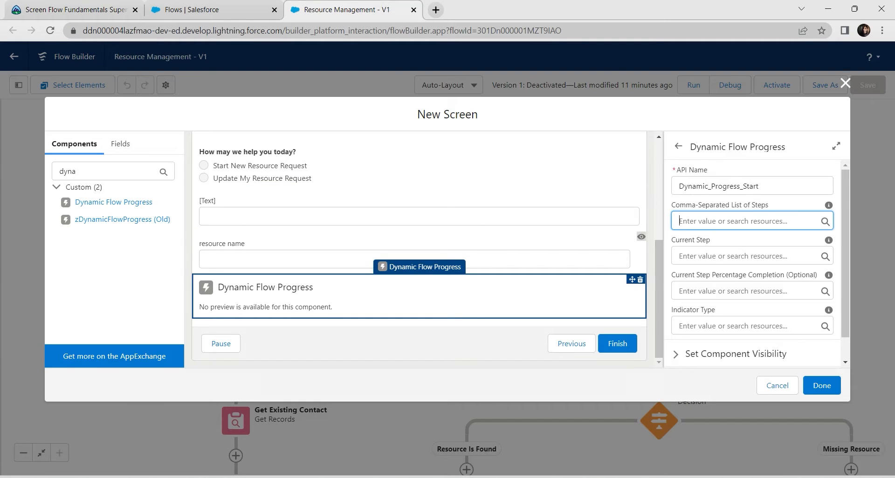
{"action": "key", "text": "ctrl+v"}
Copy "Step 1" from the Trailhead instructions and set it as the Dynamic Flow Progress component's current step
{"action": "left_click", "coordinate": [746, 256]}
{"action": "left_click", "coordinate": [93, 10]}
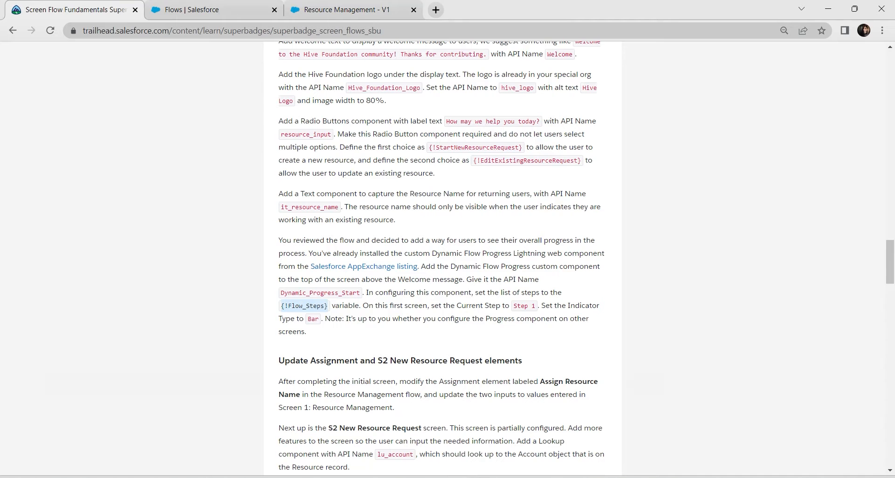
{"action": "left_click", "coordinate": [524, 306]}
{"action": "left_click_drag", "start_coordinate": [513, 306], "coordinate": [537, 306]}
{"action": "key", "text": "ctrl+c"}
{"action": "left_click", "coordinate": [340, 9]}
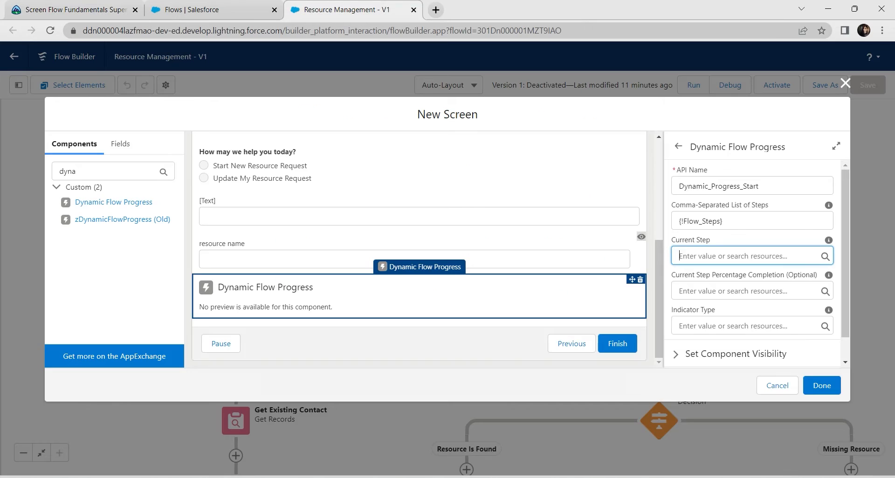
{"action": "key", "text": "ctrl+v"}
{"action": "key", "text": "Tab"}
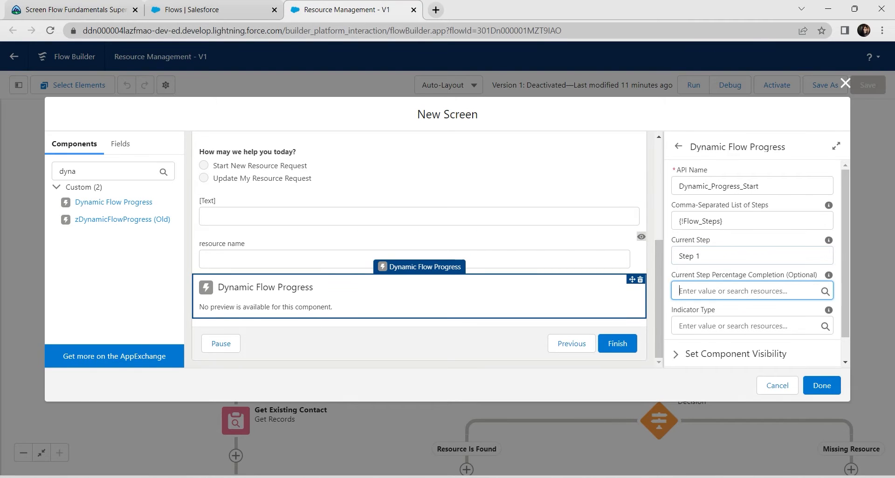
Check the required indicator type in the Trailhead instructions and set the component's Indicator Type to Bar
{"action": "key", "text": "ctrl+Tab"}
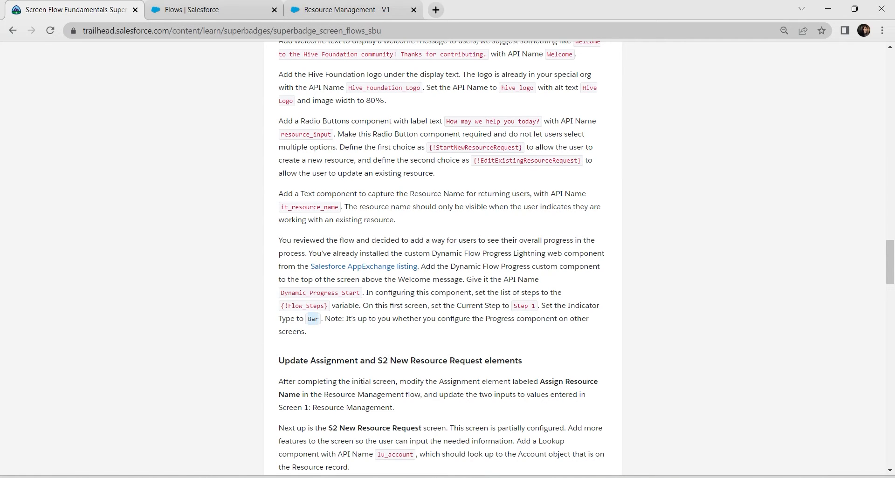
{"action": "key", "text": "ctrl+shift+Tab"}
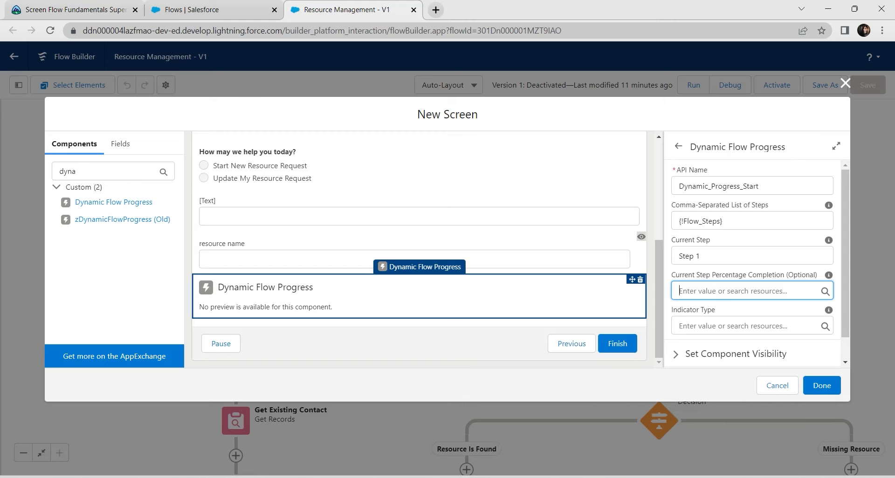
{"action": "left_click", "coordinate": [745, 326]}
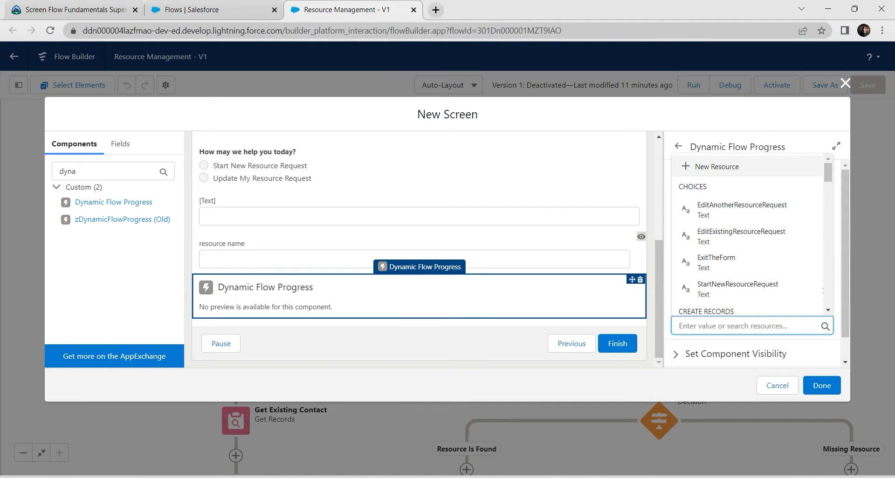
{"action": "type", "text": "Bar"}
{"action": "scroll", "coordinate": [752, 271], "scroll_direction": "down", "scroll_amount": 1}
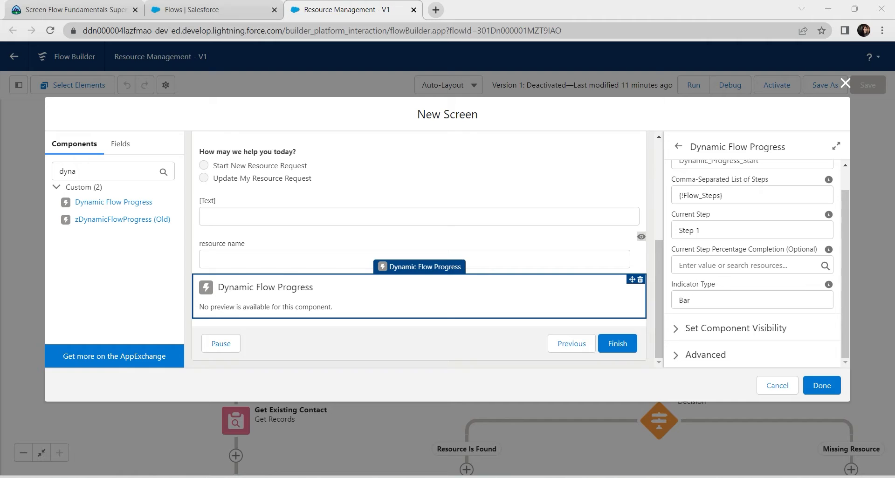
Move the Dynamic Flow Progress component above the welcome text and try to finish the screen
{"action": "left_click_drag", "start_coordinate": [463, 281], "coordinate": [546, 141]}
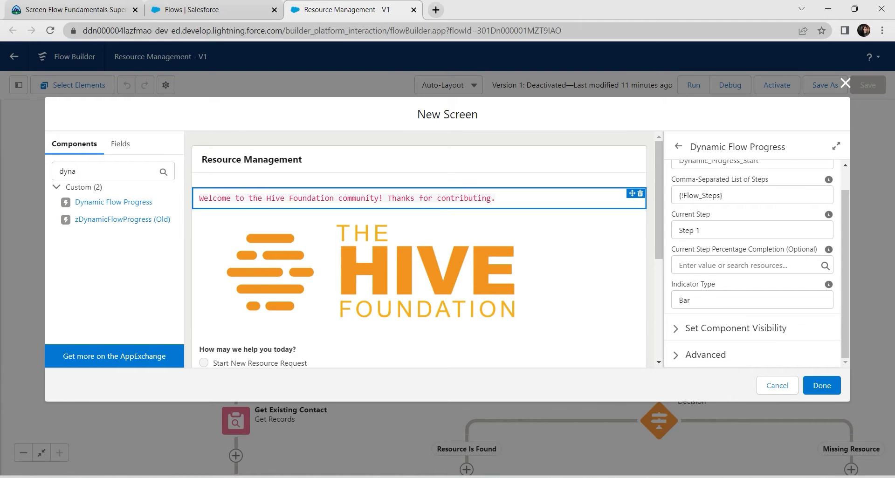
{"action": "scroll", "coordinate": [397, 261], "scroll_direction": "down", "scroll_amount": 5}
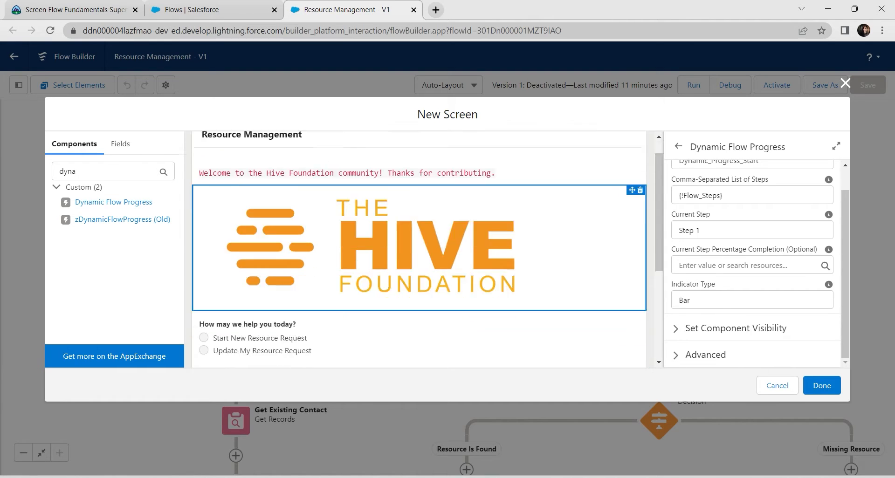
{"action": "left_click_drag", "start_coordinate": [336, 299], "coordinate": [387, 186]}
{"action": "left_click", "coordinate": [401, 298]}
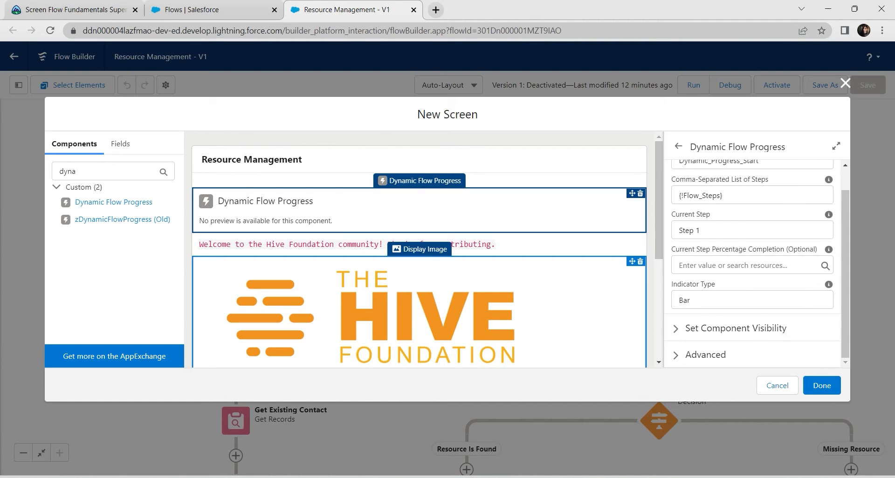
{"action": "scroll", "coordinate": [401, 298], "scroll_direction": "down", "scroll_amount": 5}
{"action": "left_click", "coordinate": [822, 385]}
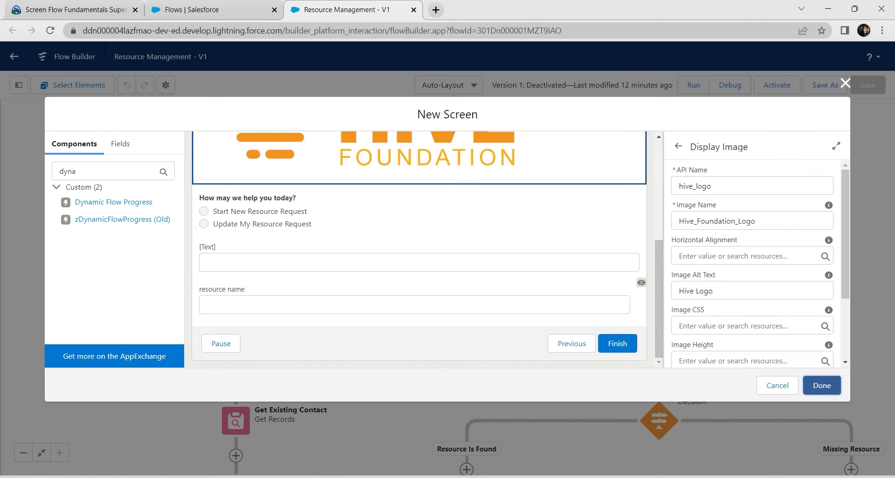
Select the invalid Text component below the radio buttons and enter it_resource_name as its API name
{"action": "left_click", "coordinate": [420, 346]}
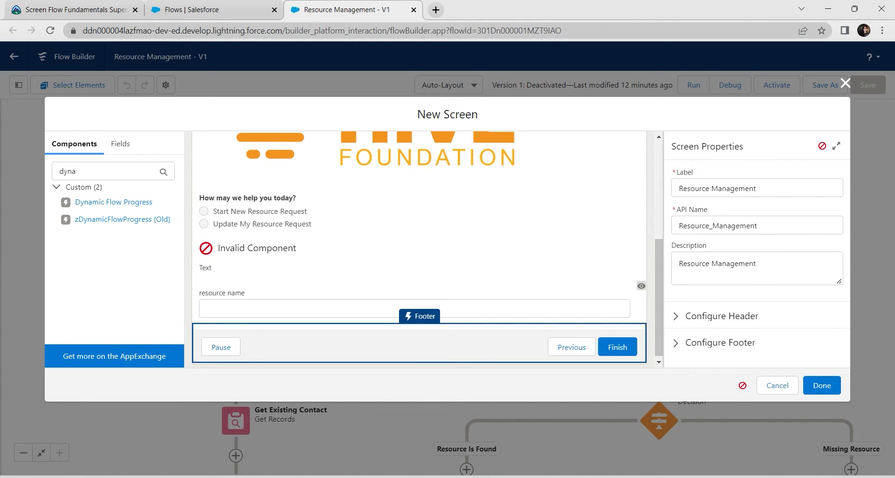
{"action": "left_click", "coordinate": [420, 258]}
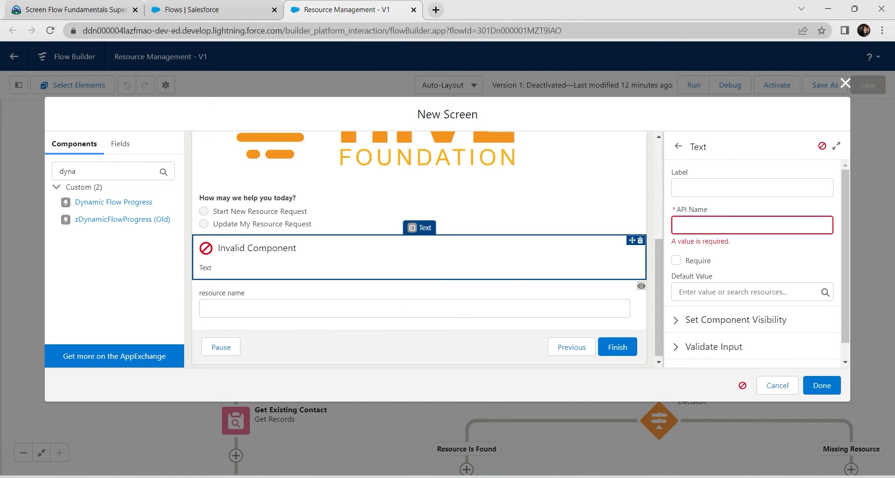
{"action": "scroll", "coordinate": [420, 249], "scroll_direction": "up", "scroll_amount": 4}
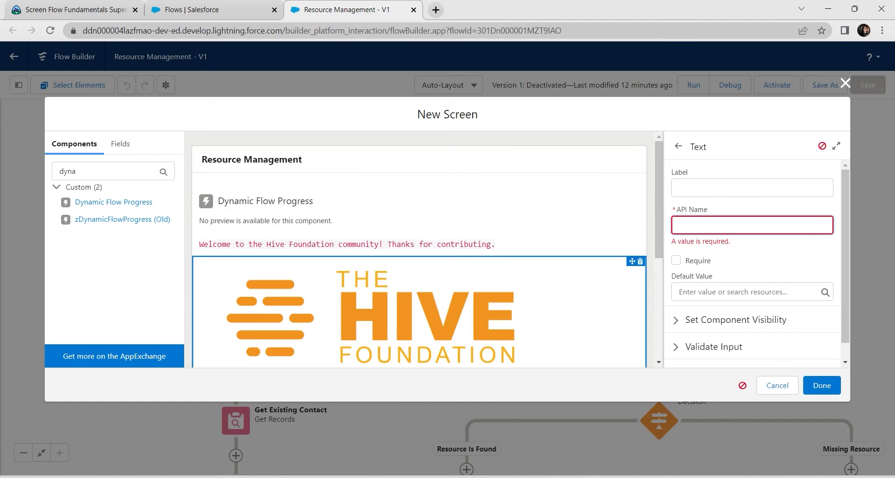
{"action": "scroll", "coordinate": [419, 280], "scroll_direction": "down", "scroll_amount": 4}
{"action": "scroll", "coordinate": [419, 249], "scroll_direction": "up", "scroll_amount": 4}
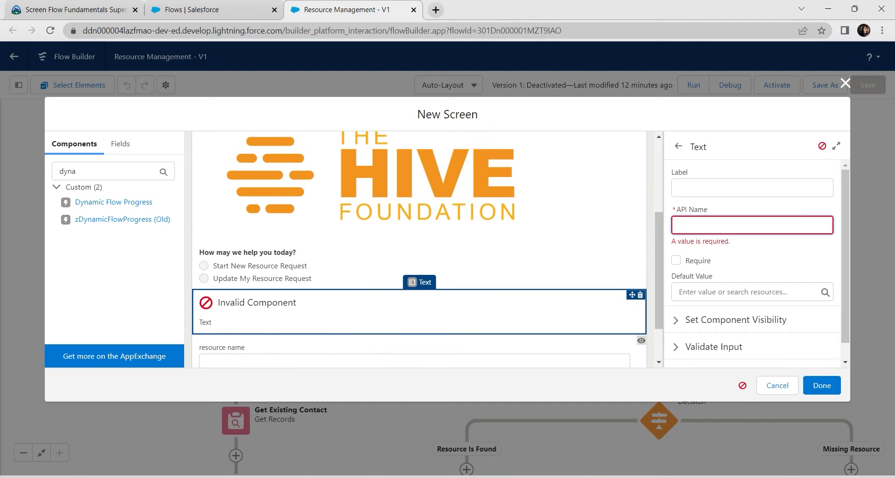
{"action": "scroll", "coordinate": [419, 249], "scroll_direction": "down", "scroll_amount": 4}
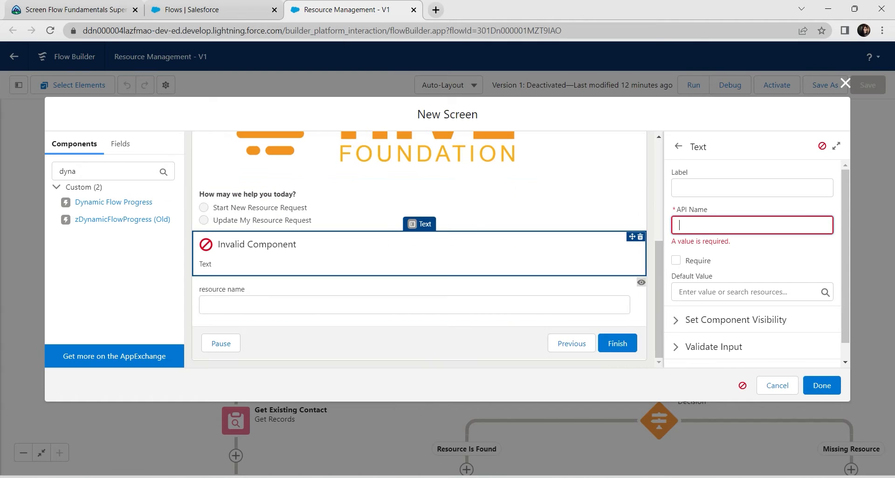
{"action": "type", "text": "it_resource_name"}
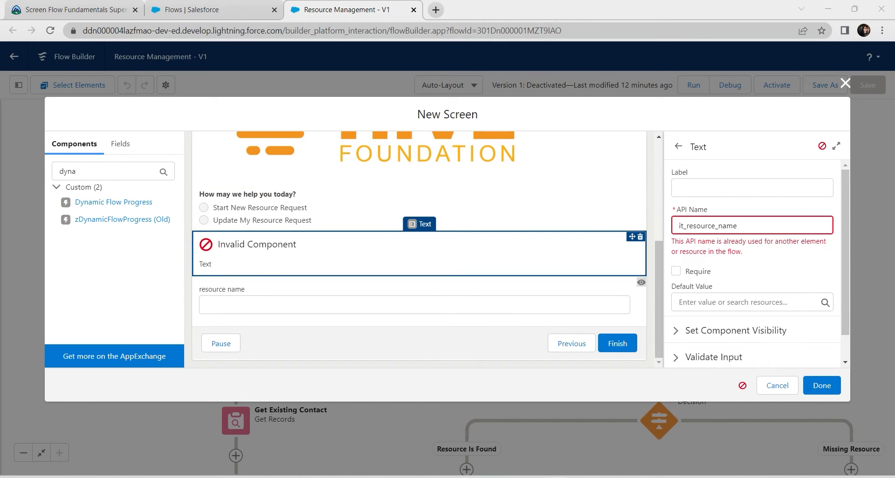
{"action": "left_click", "coordinate": [679, 188]}
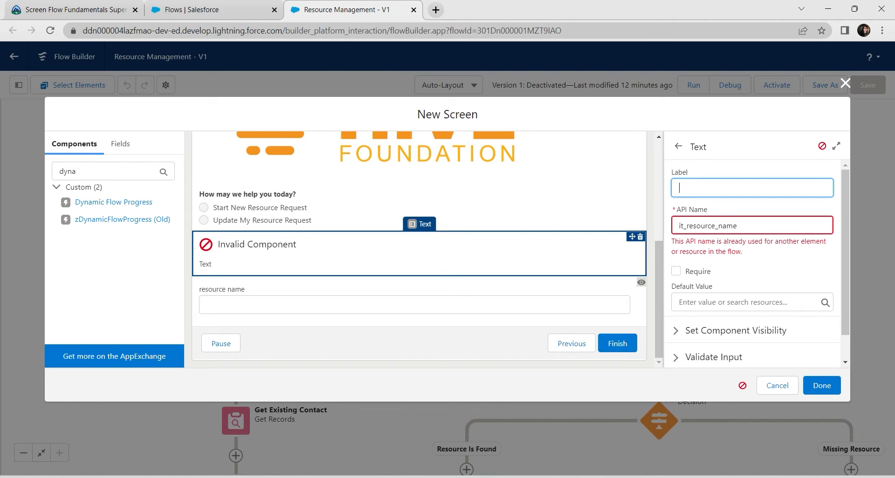
{"action": "left_click", "coordinate": [746, 226]}
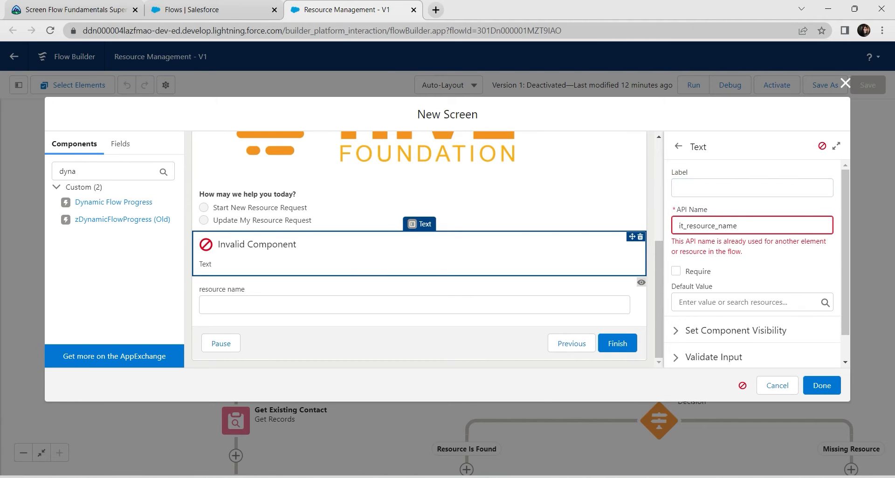
Review the screen's components, try to finish the screen again and dismiss the error notice
{"action": "scroll", "coordinate": [419, 261], "scroll_direction": "up", "scroll_amount": 3}
{"action": "scroll", "coordinate": [419, 261], "scroll_direction": "down", "scroll_amount": 3}
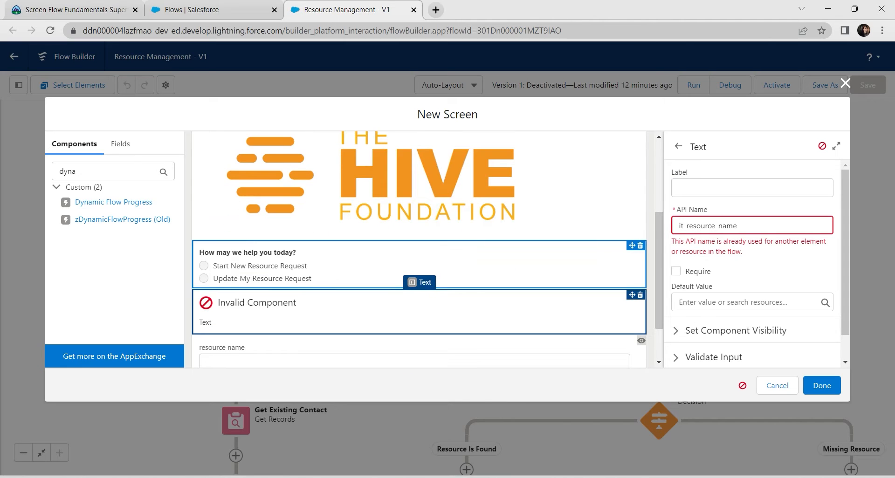
{"action": "scroll", "coordinate": [419, 251], "scroll_direction": "up", "scroll_amount": 5}
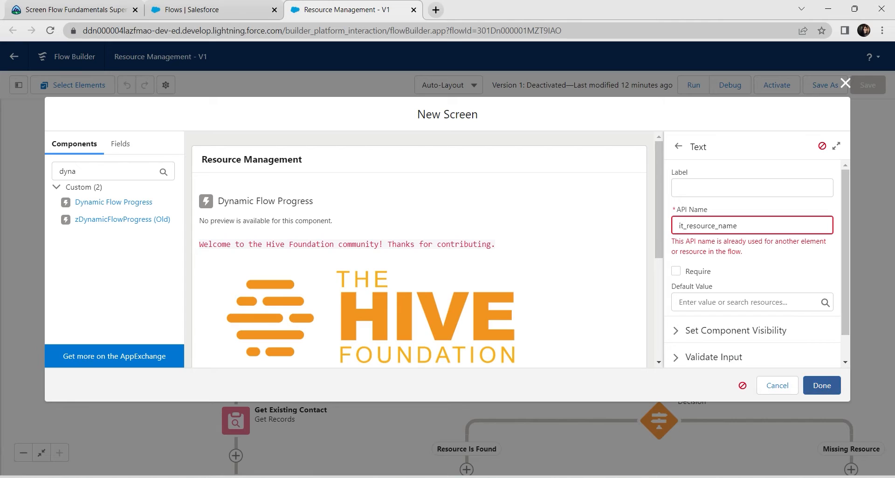
{"action": "left_click", "coordinate": [822, 385]}
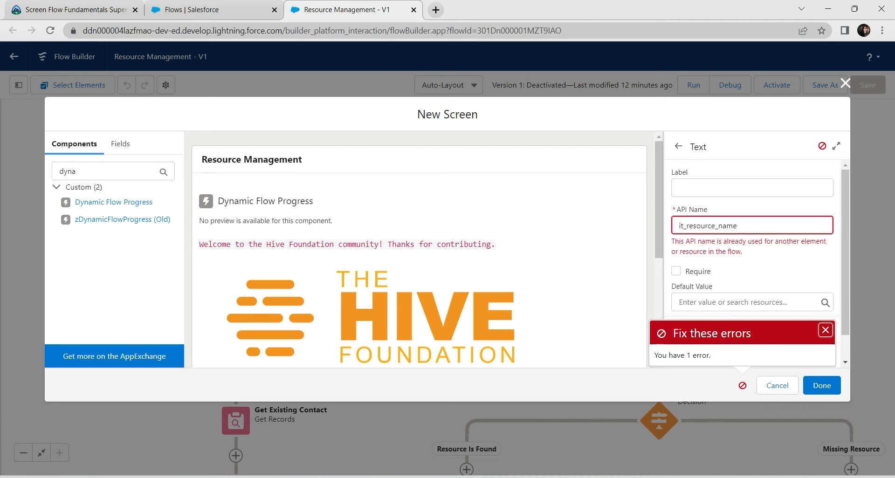
{"action": "left_click", "coordinate": [825, 330]}
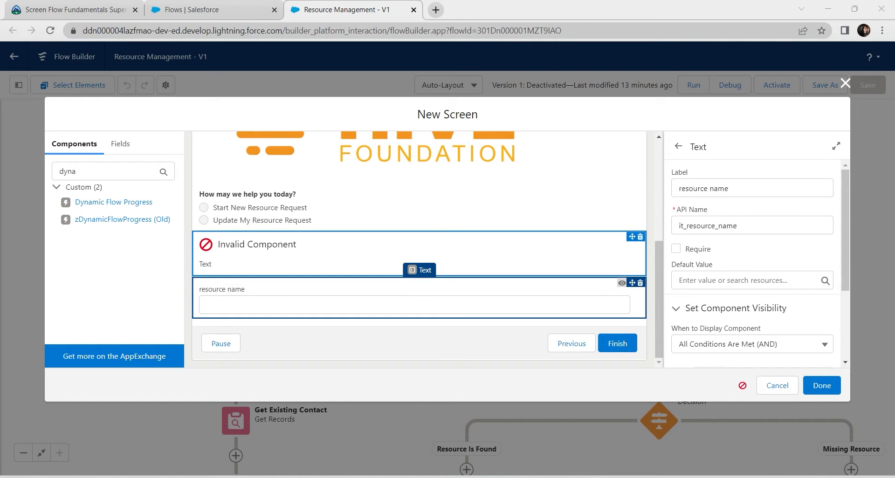
Delete the invalid Text component between the radio buttons and the resource name input
{"action": "left_click", "coordinate": [420, 253]}
{"action": "left_click", "coordinate": [640, 237]}
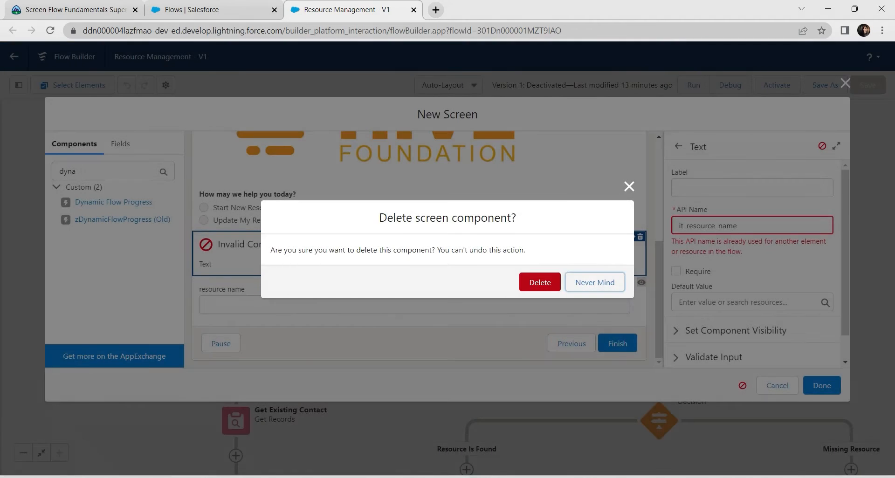
{"action": "left_click", "coordinate": [540, 282]}
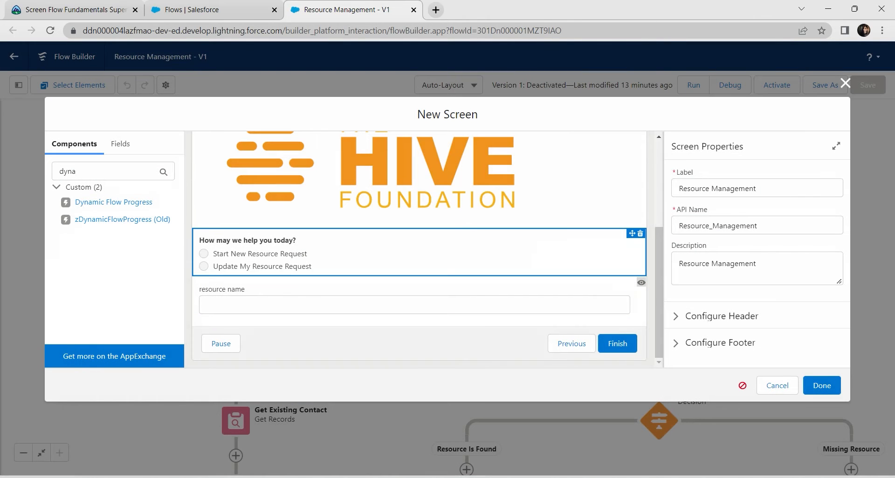
Finish the Resource Management screen and save the flow as a new version
{"action": "left_click", "coordinate": [522, 298]}
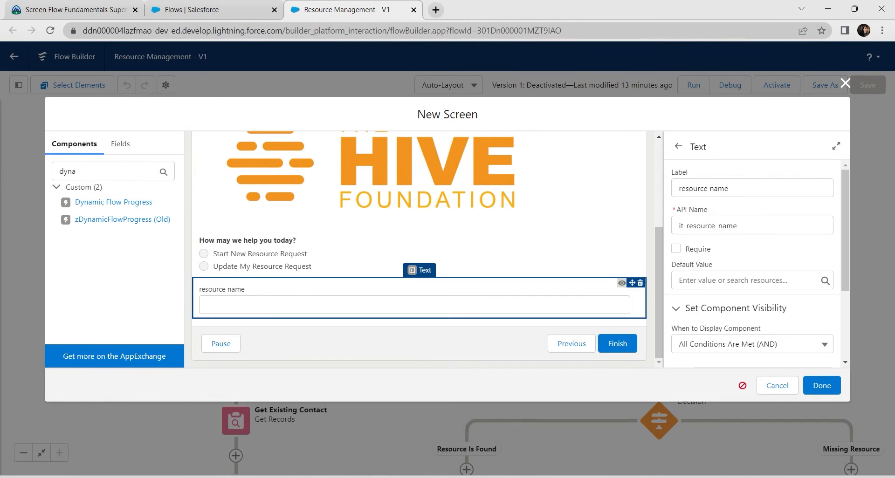
{"action": "left_click", "coordinate": [419, 343]}
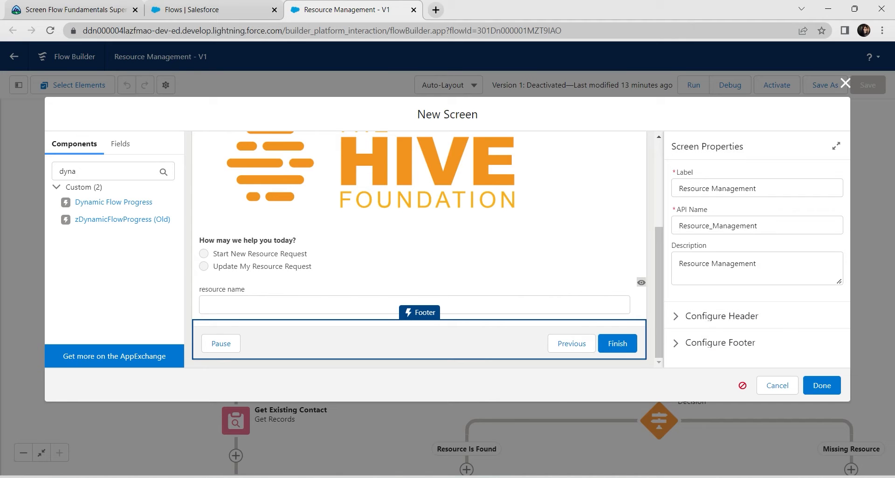
{"action": "left_click", "coordinate": [822, 385]}
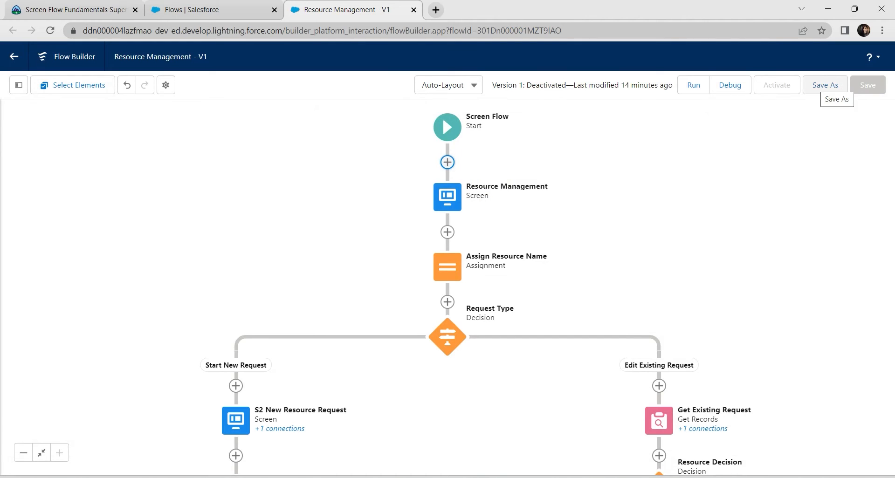
{"action": "left_click", "coordinate": [825, 85]}
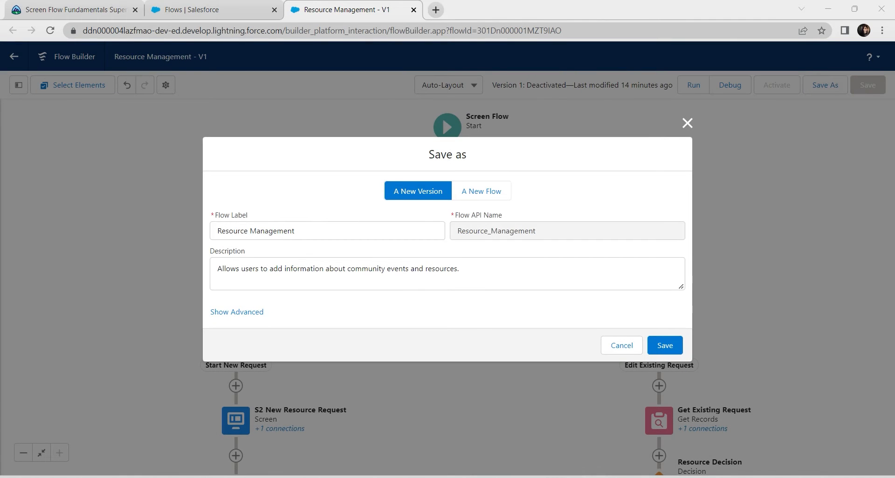
{"action": "left_click", "coordinate": [665, 346]}
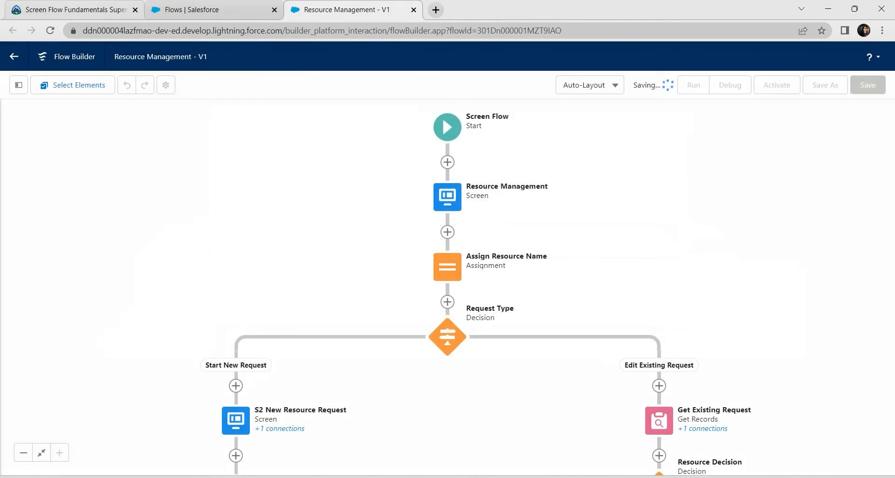
Return to the Trailhead superbadge page and check challenge 1, Set up Screen 1: Resource Management
{"action": "left_click", "coordinate": [76, 10]}
{"action": "scroll", "coordinate": [581, 283], "scroll_direction": "down", "scroll_amount": 20}
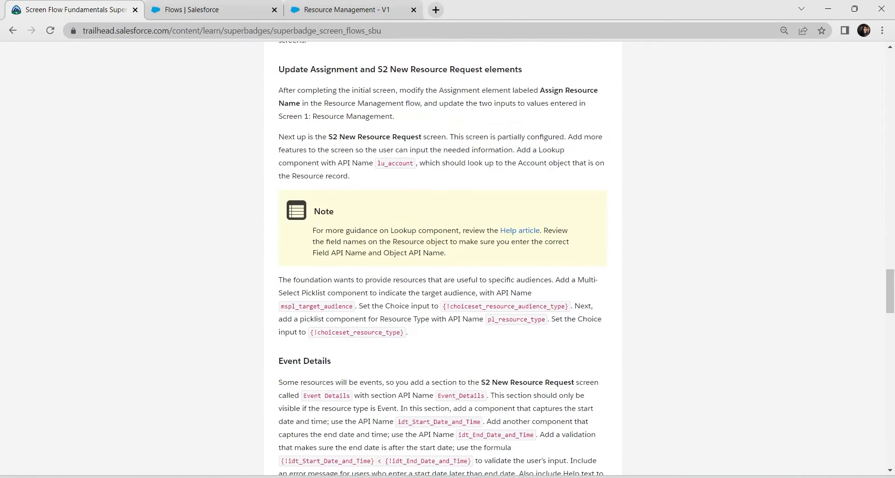
{"action": "scroll", "coordinate": [582, 283], "scroll_direction": "down", "scroll_amount": 4}
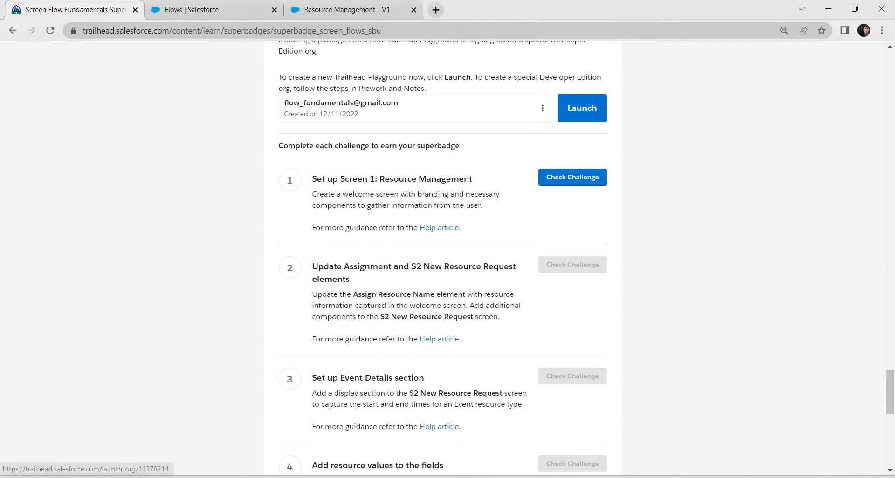
{"action": "left_click", "coordinate": [577, 177]}
{"action": "left_click", "coordinate": [600, 295]}
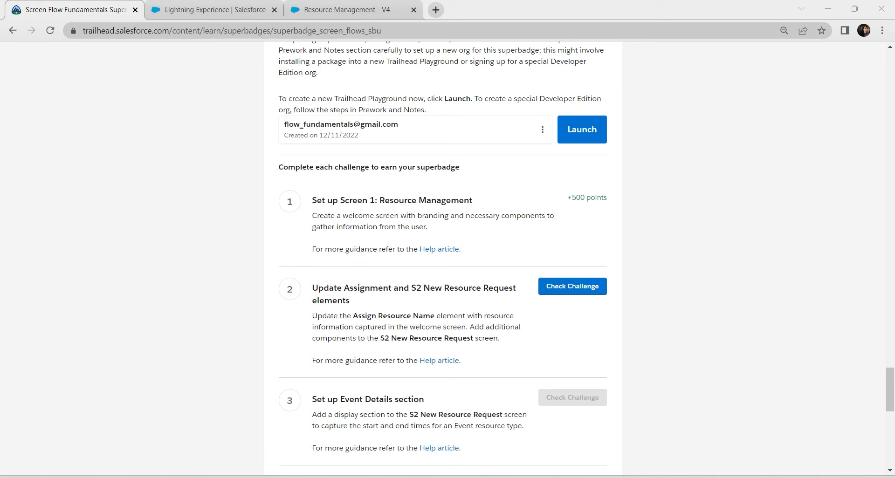
Open the Resource Management flow from the Flows list in Setup and bring up its Assign Resource Name assignment
{"action": "left_click", "coordinate": [347, 10]}
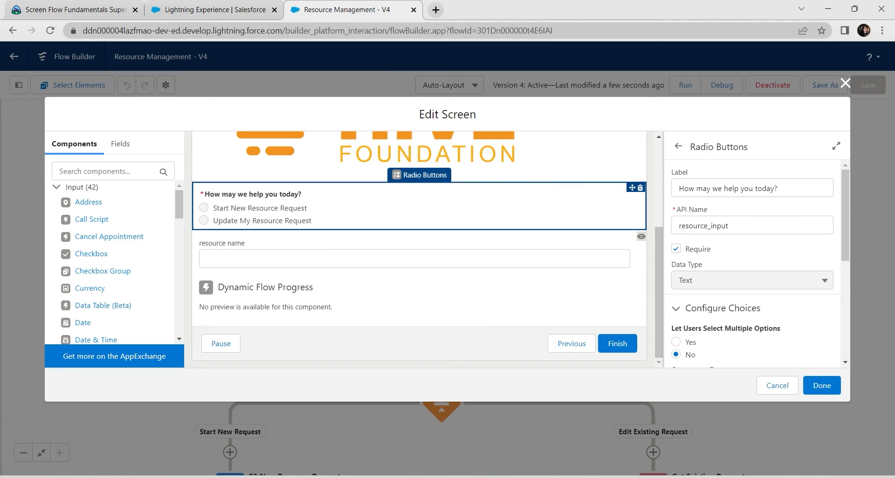
{"action": "left_click", "coordinate": [75, 9]}
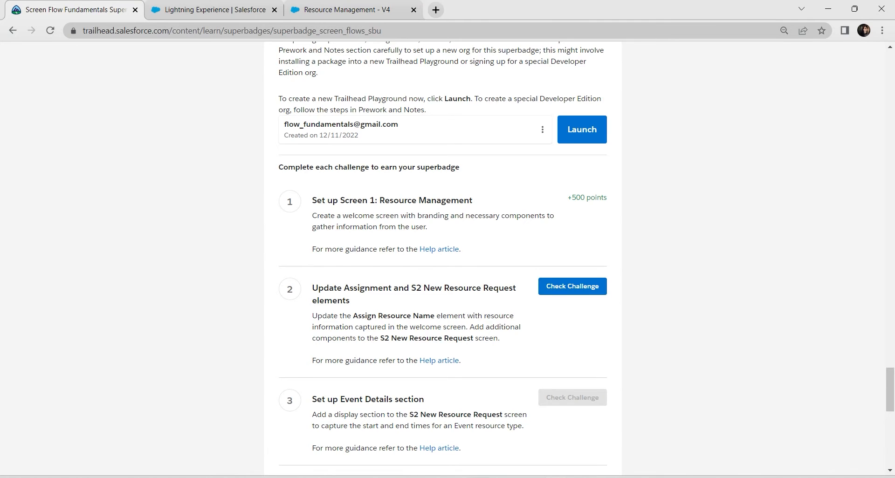
{"action": "left_click", "coordinate": [214, 10]}
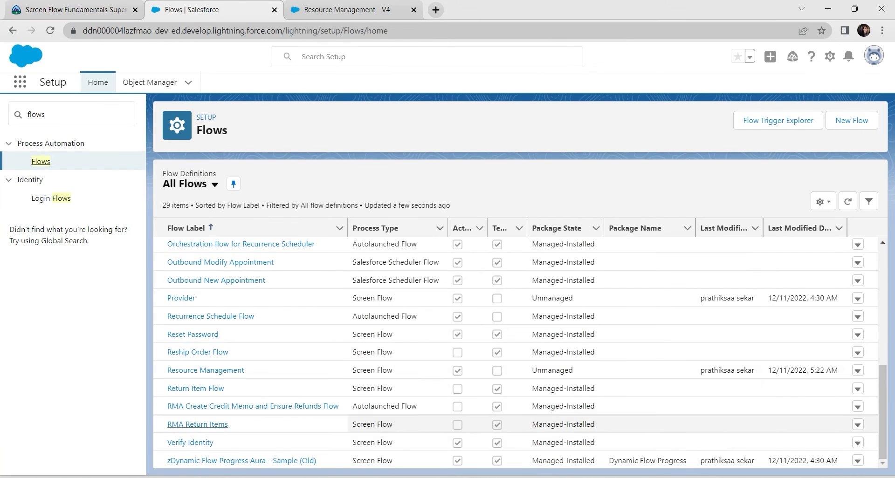
{"action": "left_click", "coordinate": [206, 370]}
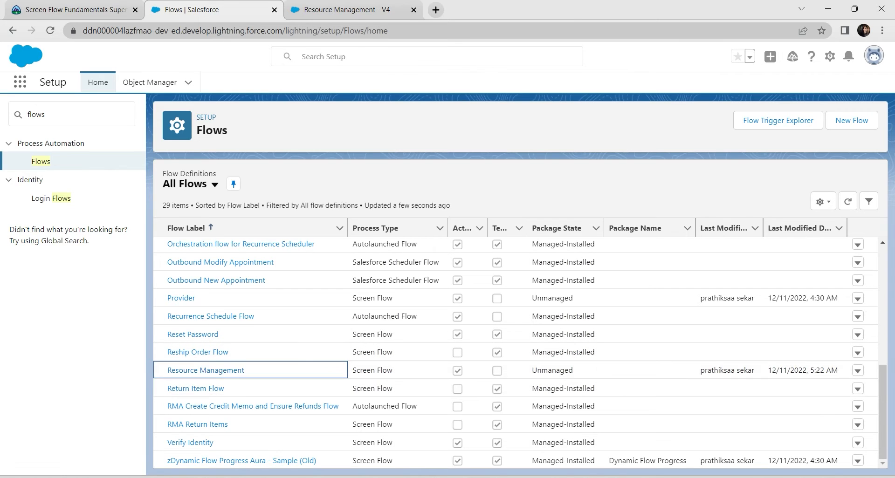
{"action": "left_click", "coordinate": [553, 10]}
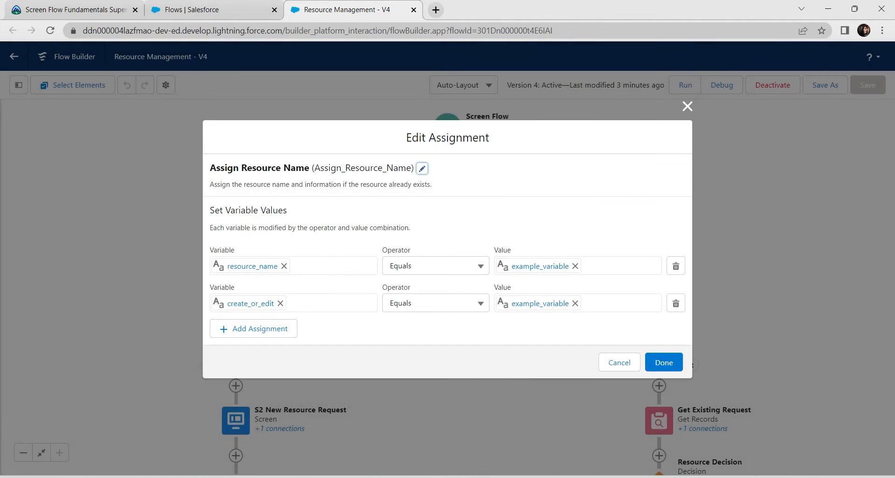
Replace the value assigned to the resource_name variable with the it_resource_name screen component
{"action": "left_click", "coordinate": [575, 266]}
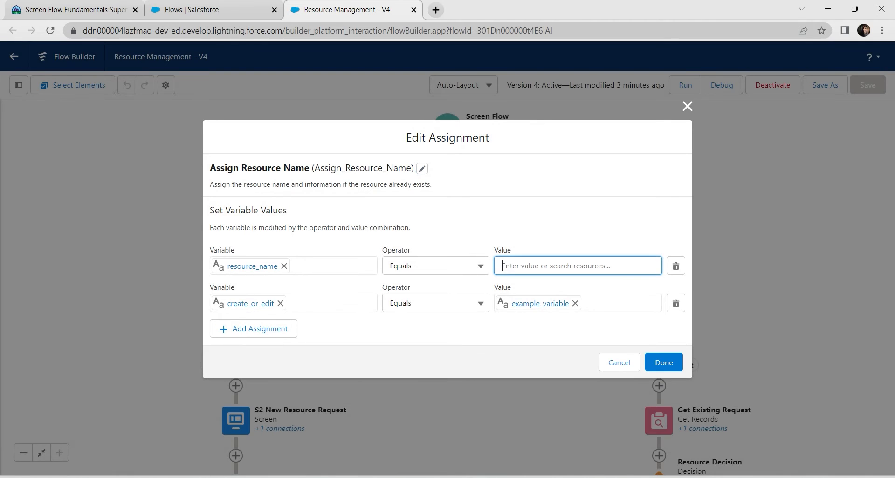
{"action": "left_click", "coordinate": [575, 266]}
{"action": "type", "text": "i"}
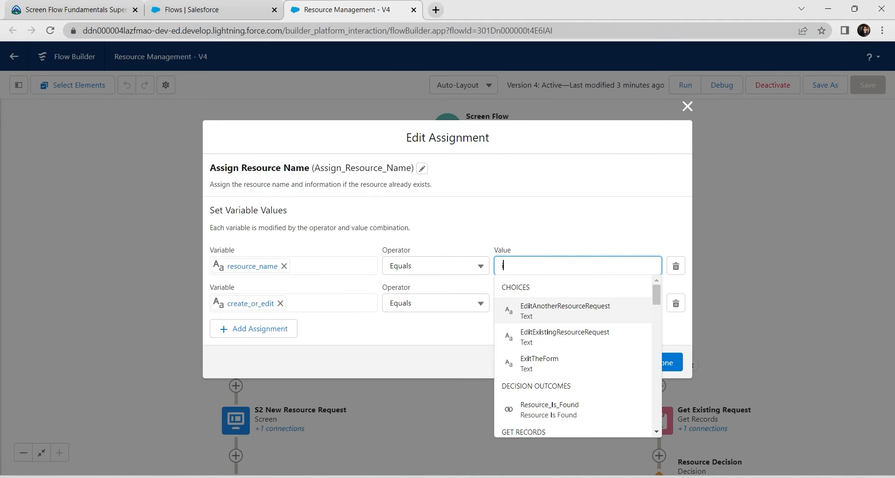
{"action": "type", "text": "t_"}
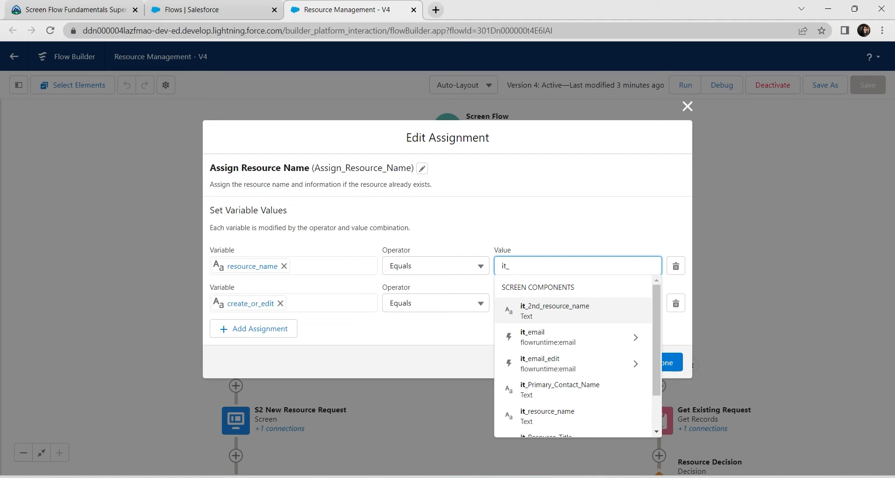
{"action": "key", "text": "Down"}
{"action": "key", "text": "Down"}
{"action": "key", "text": "Down"}
{"action": "key", "text": "Down"}
{"action": "key", "text": "Down"}
{"action": "key", "text": "Up"}
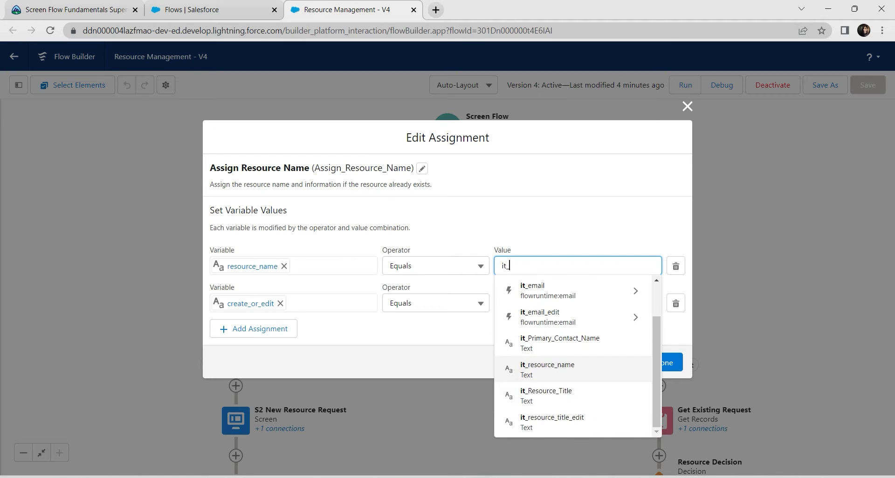
{"action": "key", "text": "Return"}
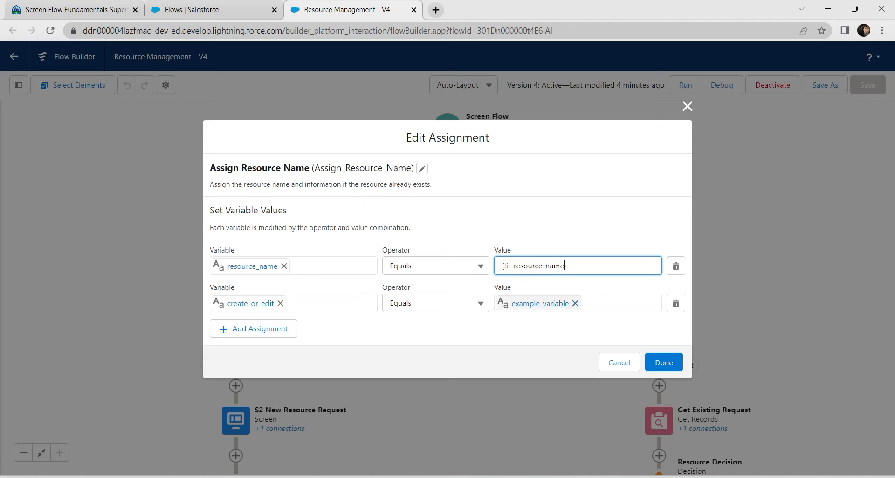
Replace the value assigned to create_or_edit with the resource_input radio buttons component and finish the assignment
{"action": "left_click", "coordinate": [575, 304]}
{"action": "left_click", "coordinate": [575, 303]}
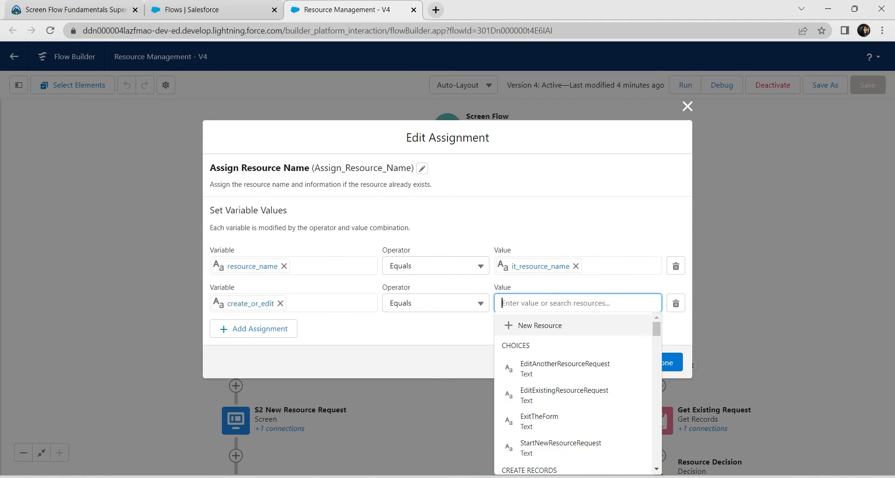
{"action": "scroll", "coordinate": [574, 393], "scroll_direction": "down", "scroll_amount": 3}
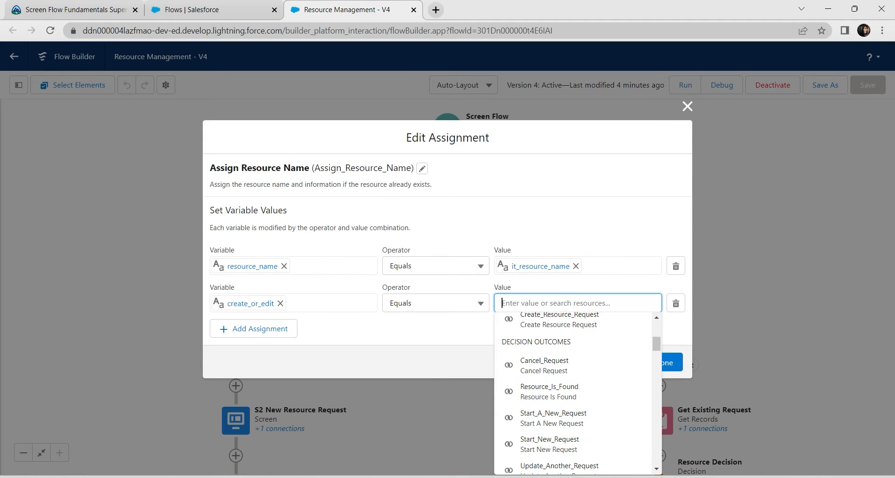
{"action": "scroll", "coordinate": [574, 423], "scroll_direction": "down", "scroll_amount": 3}
{"action": "key", "text": "alt+Tab"}
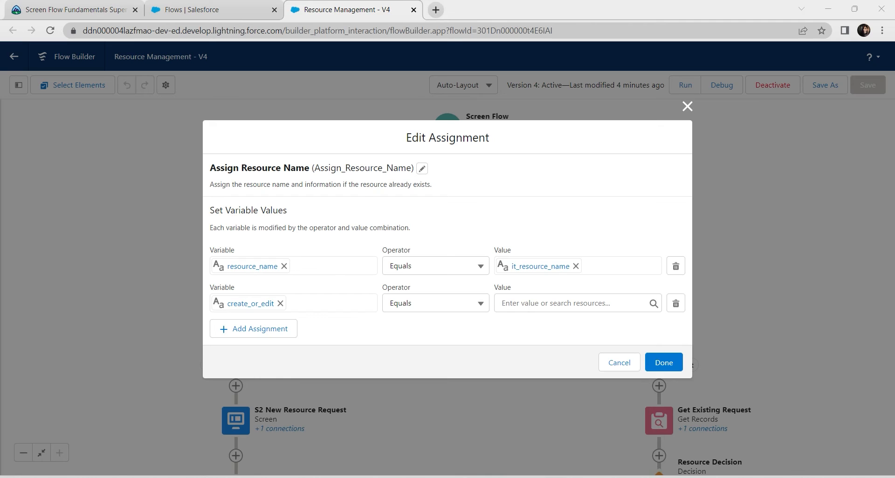
{"action": "key", "text": "alt+Tab"}
{"action": "type", "text": "resou"}
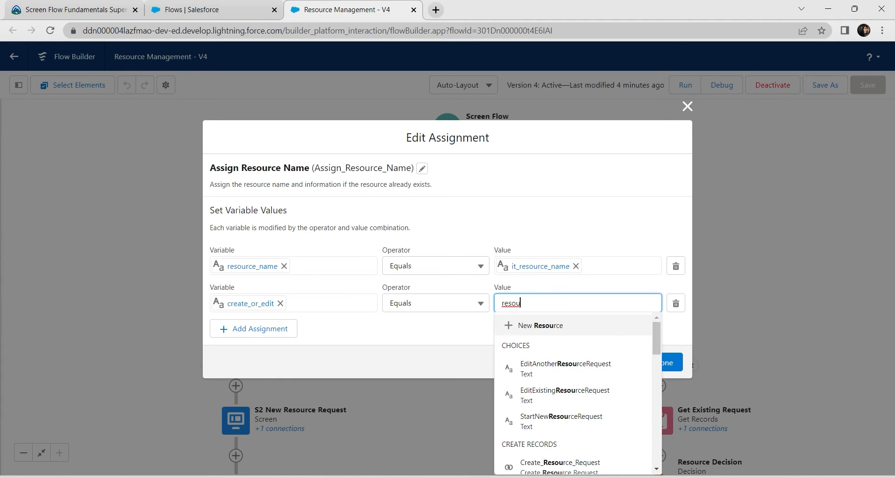
{"action": "type", "text": "rce"}
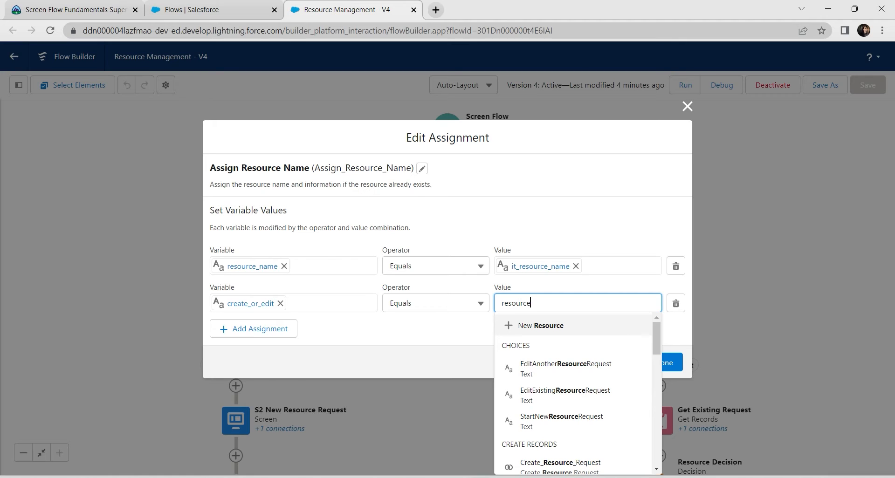
{"action": "type", "text": "_inpu"}
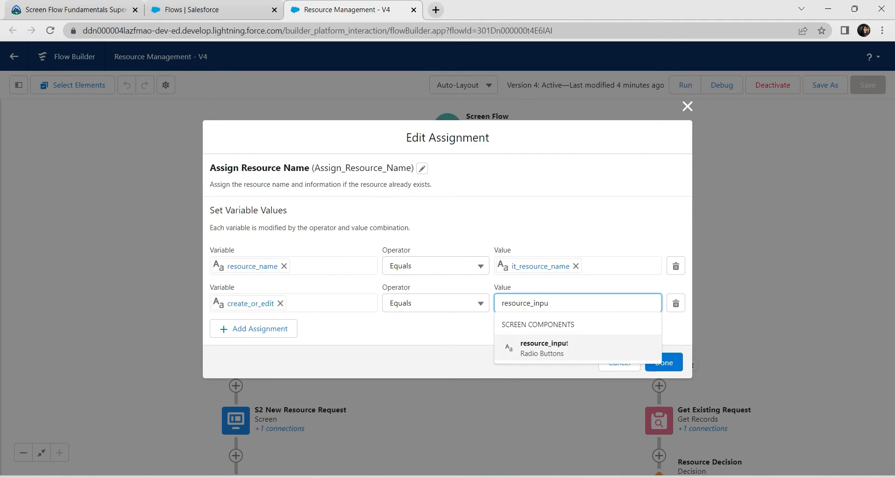
{"action": "key", "text": "Return"}
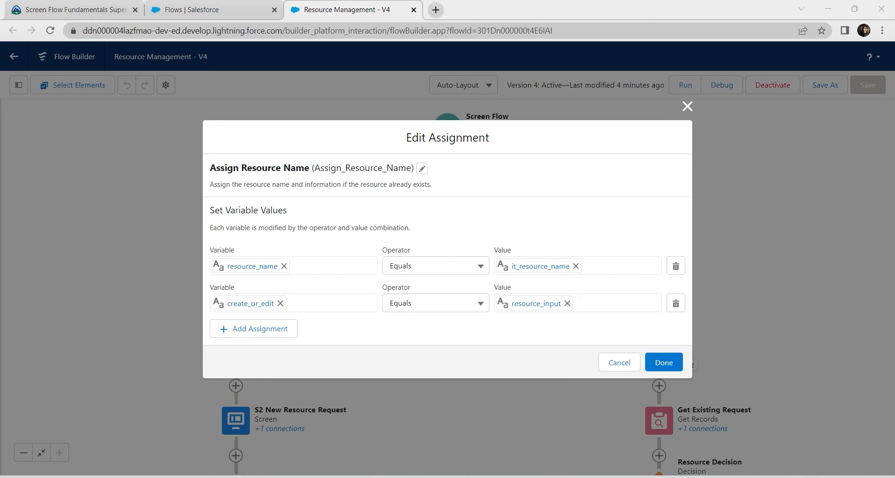
{"action": "left_click", "coordinate": [663, 363]}
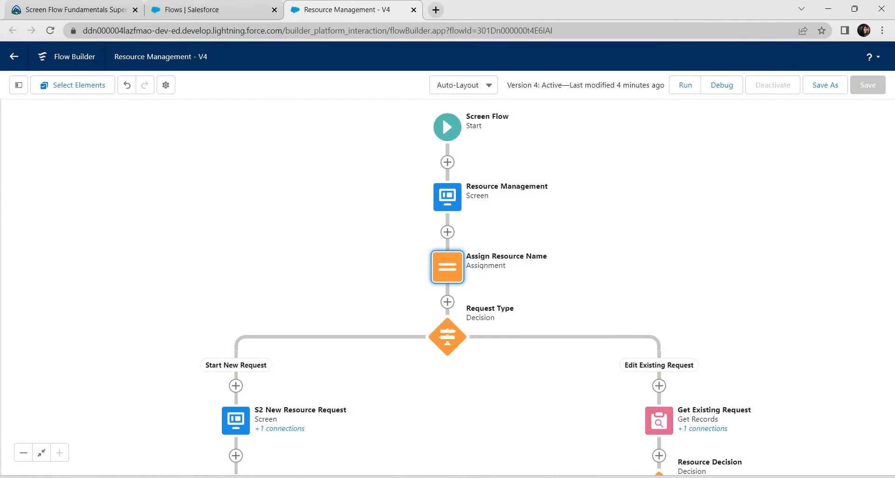
Open the S2 New Resource Request screen for editing and add a Lookup component to it
{"action": "left_click_drag", "start_coordinate": [555, 396], "coordinate": [561, 228]}
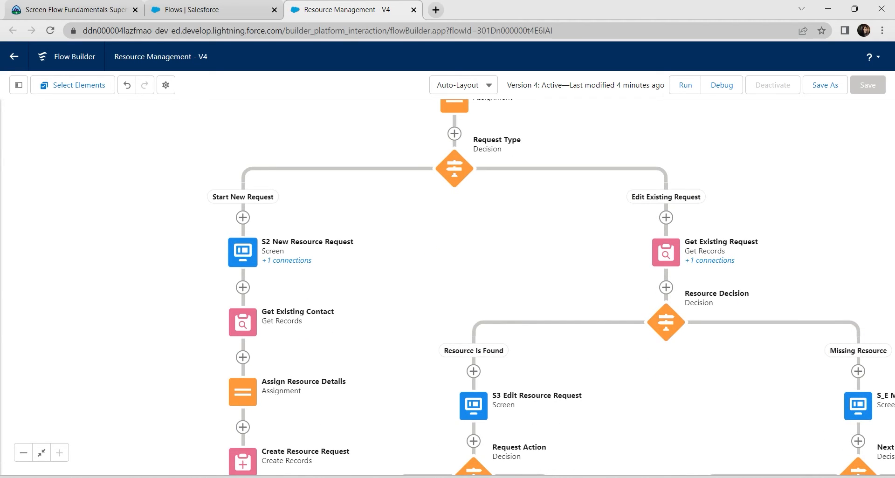
{"action": "double_click", "coordinate": [242, 252]}
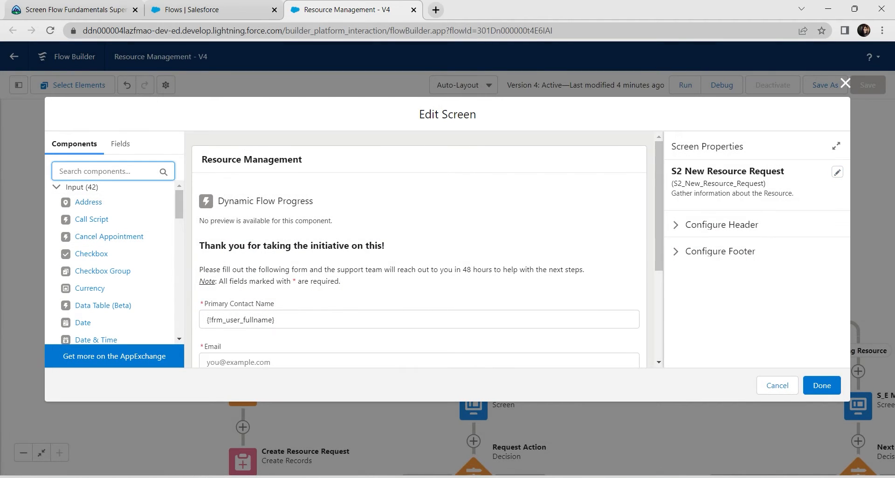
{"action": "type", "text": "look"}
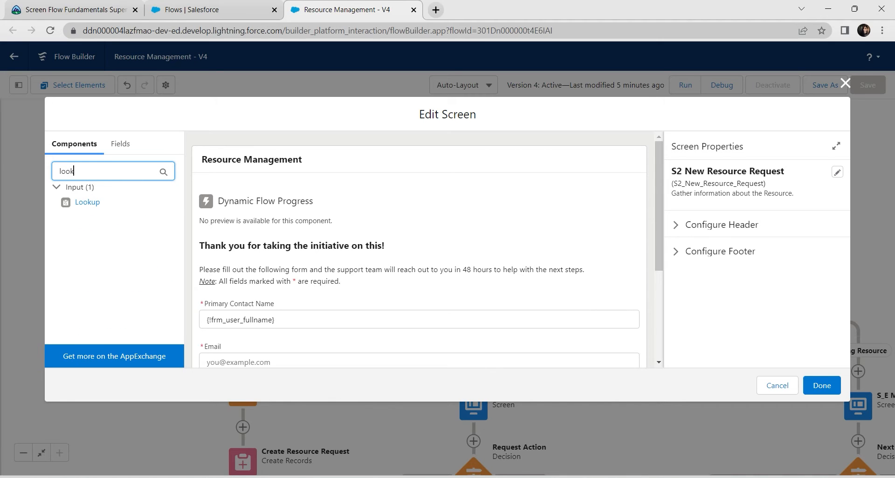
{"action": "left_click", "coordinate": [87, 202]}
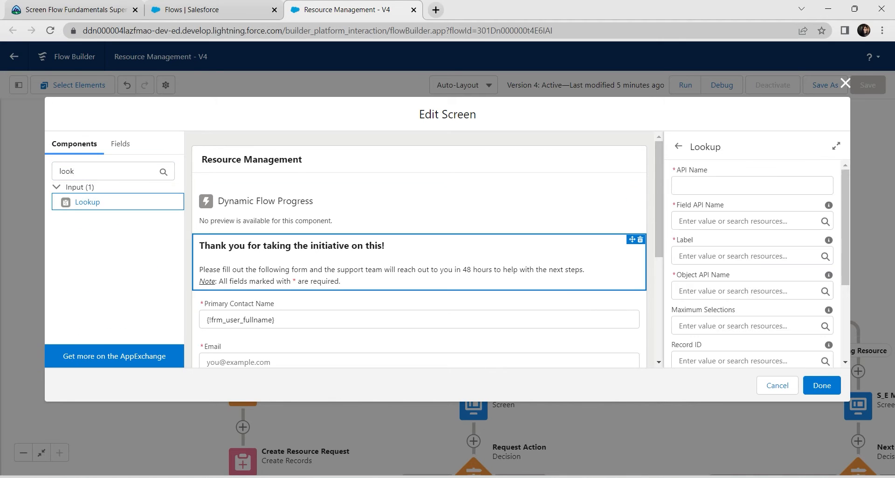
Copy lu_account from the Trailhead challenge instructions and set it as the Lookup component's API name
{"action": "left_click", "coordinate": [74, 9]}
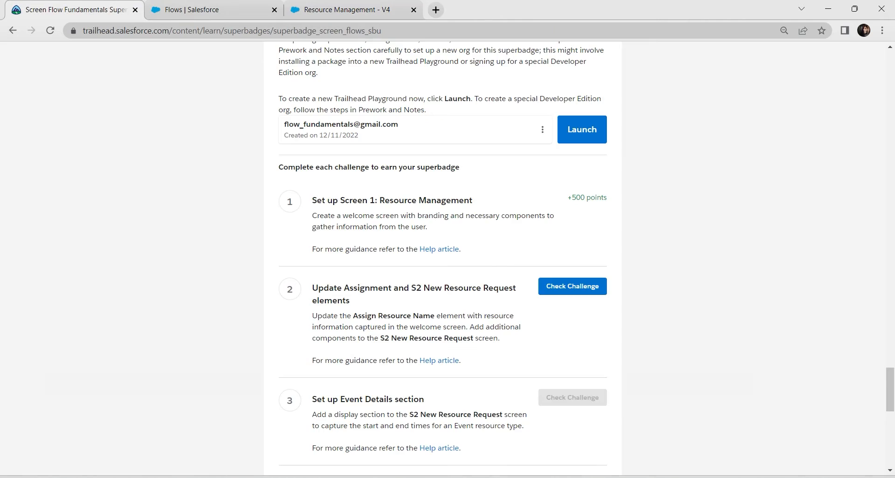
{"action": "scroll", "coordinate": [443, 257], "scroll_direction": "up", "scroll_amount": 20}
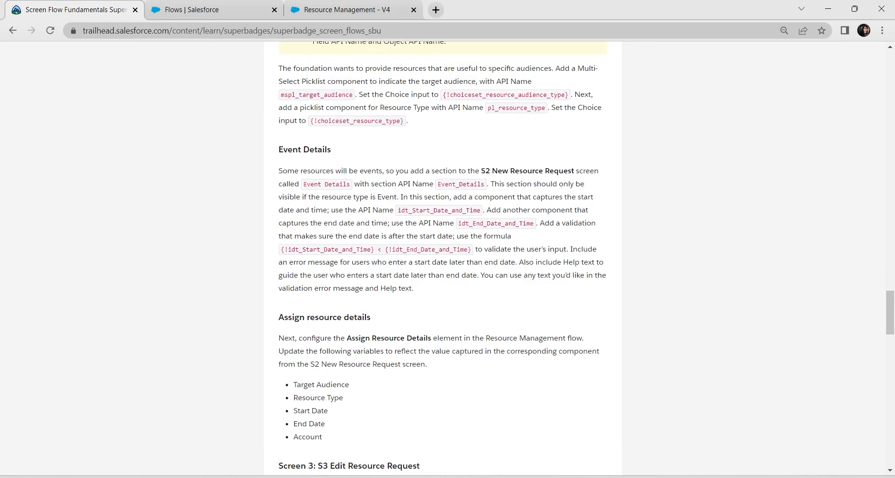
{"action": "scroll", "coordinate": [443, 256], "scroll_direction": "up", "scroll_amount": 3}
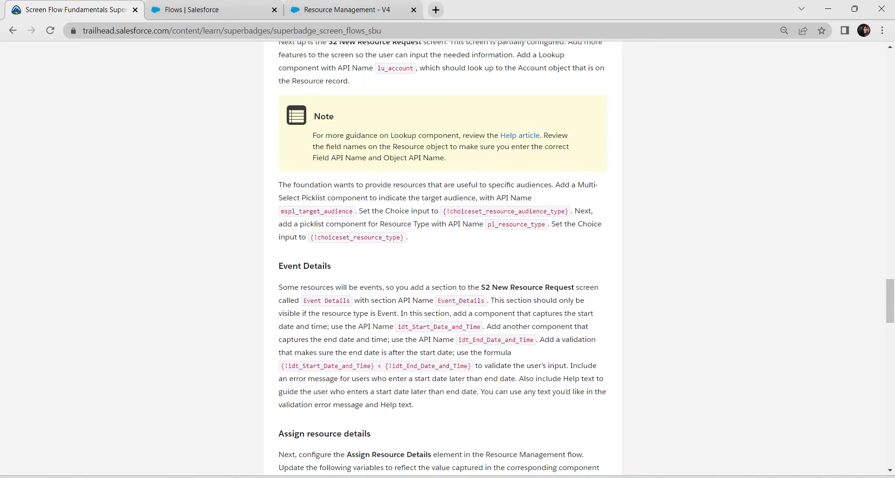
{"action": "scroll", "coordinate": [442, 257], "scroll_direction": "up", "scroll_amount": 3}
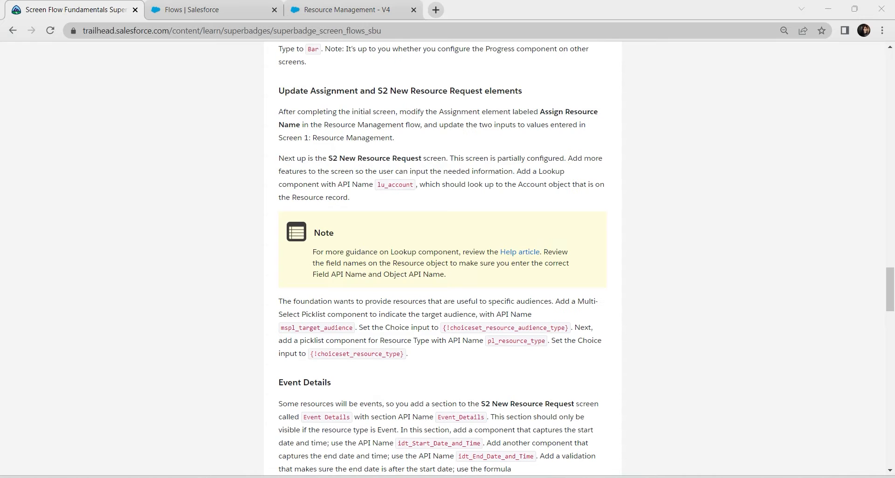
{"action": "left_click_drag", "start_coordinate": [377, 184], "coordinate": [413, 184]}
{"action": "key", "text": "ctrl+c"}
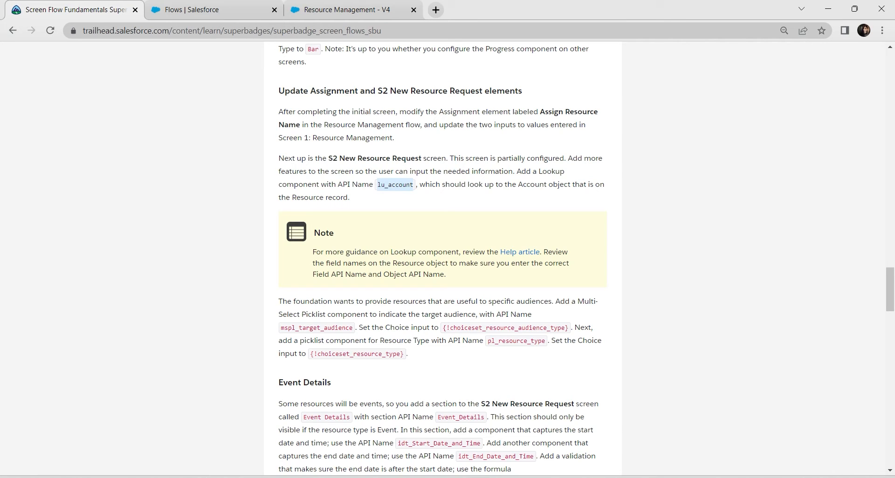
{"action": "left_click", "coordinate": [347, 10]}
{"action": "key", "text": "ctrl+v"}
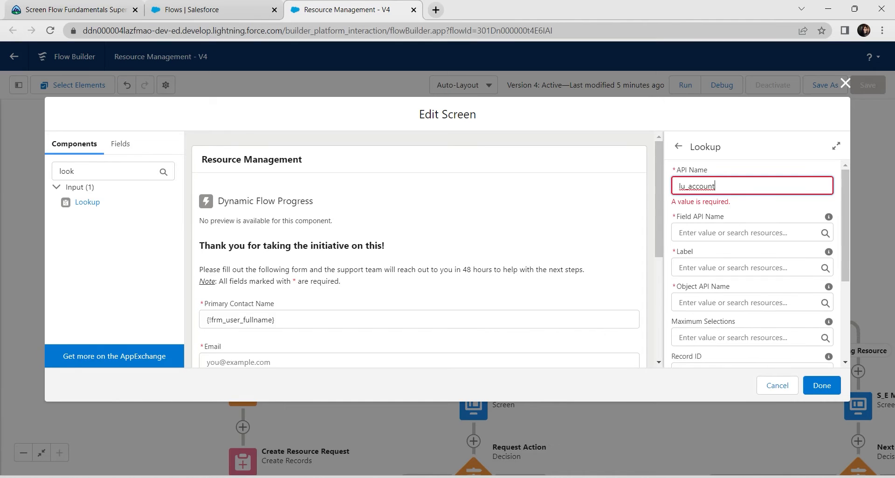
Set the Lookup component's Field API Name to Account_c, reusing the word account from its API name
{"action": "left_click", "coordinate": [746, 233]}
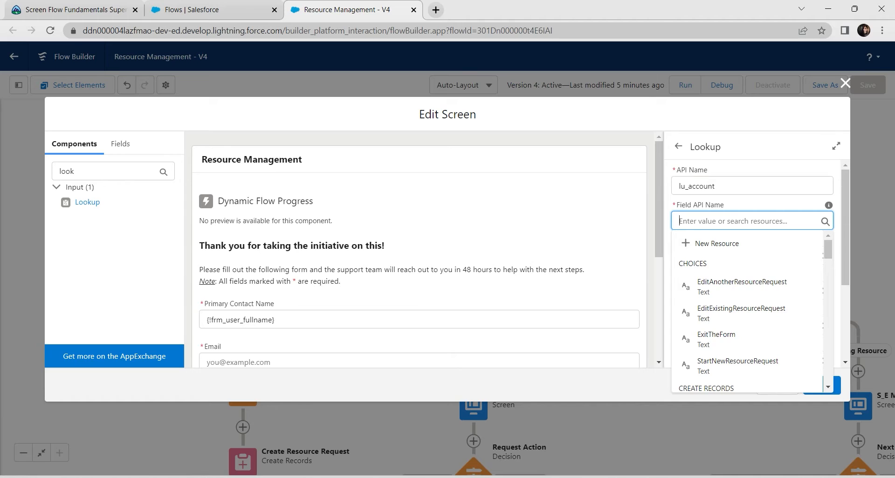
{"action": "scroll", "coordinate": [746, 313], "scroll_direction": "down", "scroll_amount": 2}
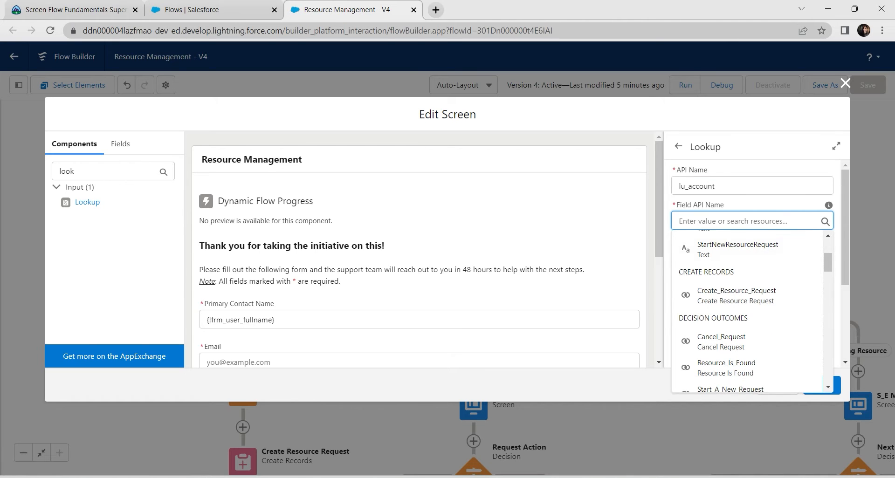
{"action": "left_click_drag", "start_coordinate": [717, 186], "coordinate": [688, 186]}
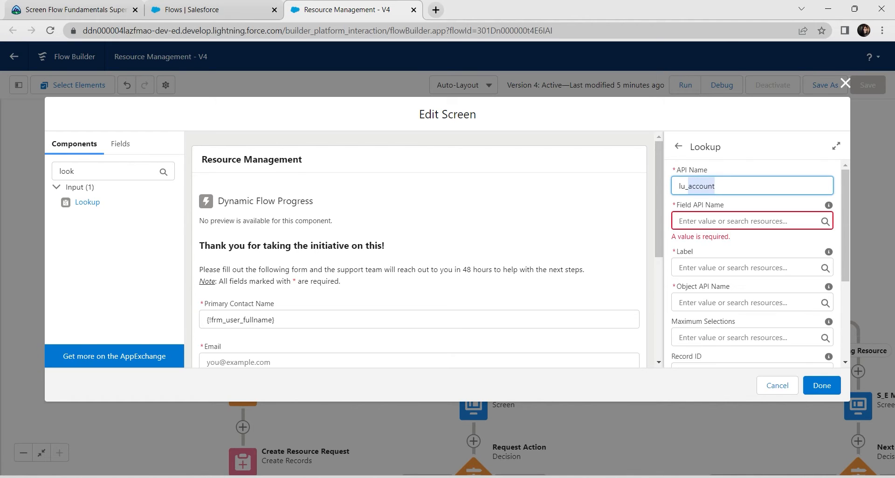
{"action": "key", "text": "ctrl+c"}
{"action": "left_click", "coordinate": [717, 221]}
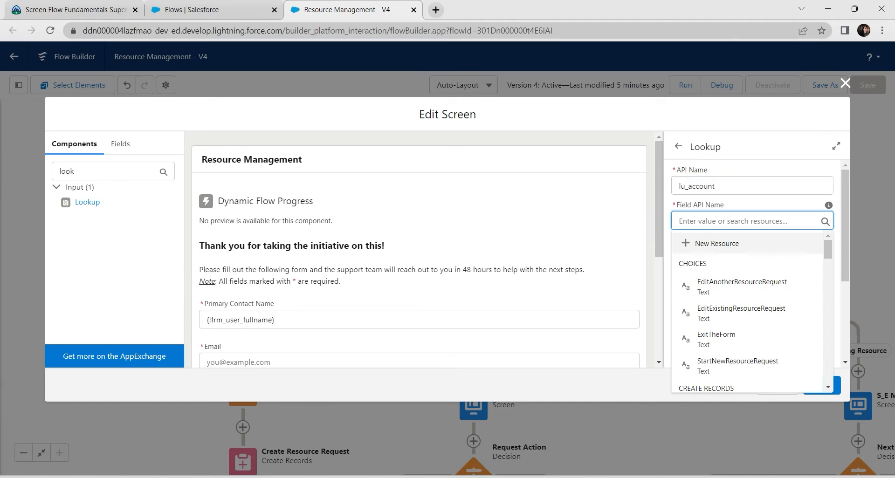
{"action": "key", "text": "ctrl+v"}
{"action": "type", "text": "_"}
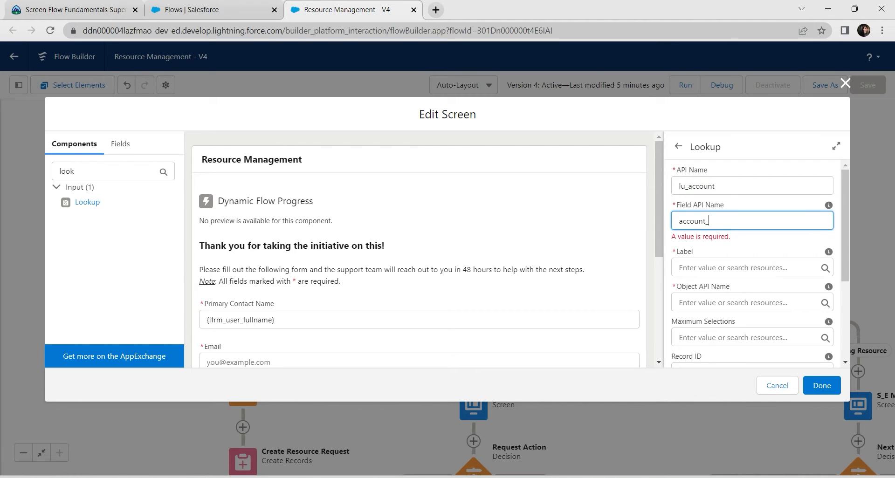
{"action": "type", "text": "c"}
{"action": "key", "text": "Tab"}
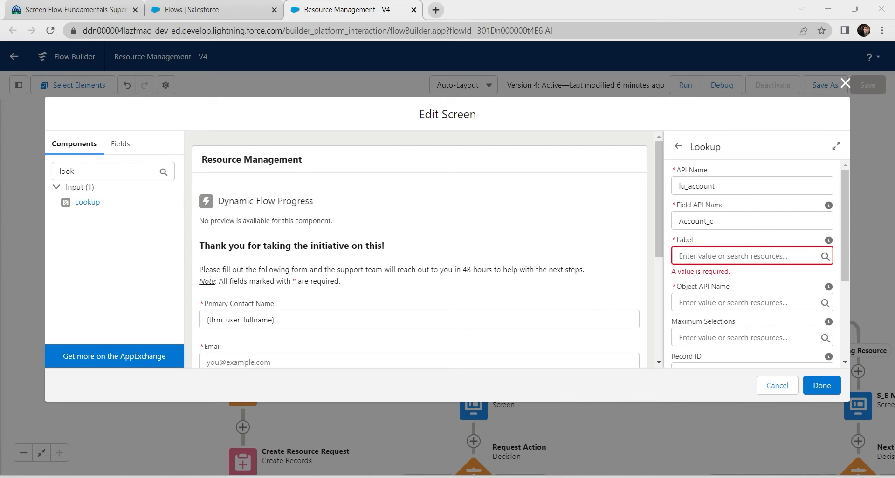
Set the Lookup component's label to Account
{"action": "left_click_drag", "start_coordinate": [705, 222], "coordinate": [679, 221]}
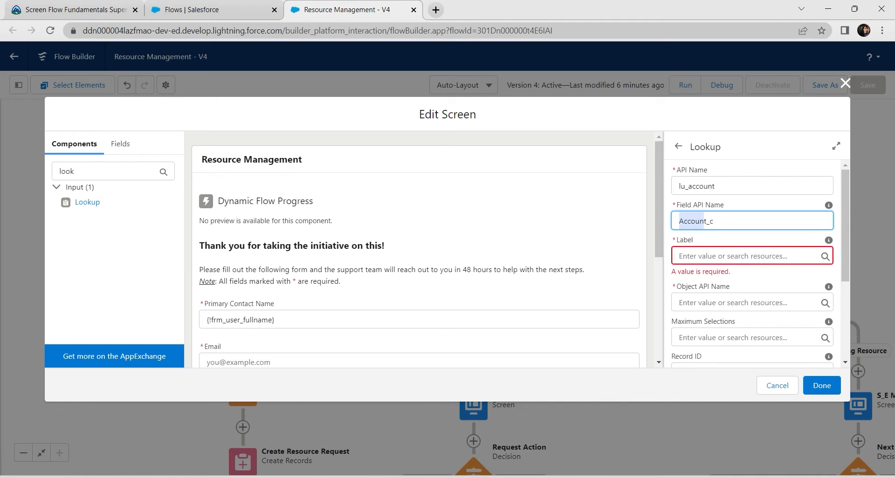
{"action": "left_click", "coordinate": [745, 256]}
{"action": "key", "text": "ctrl+v"}
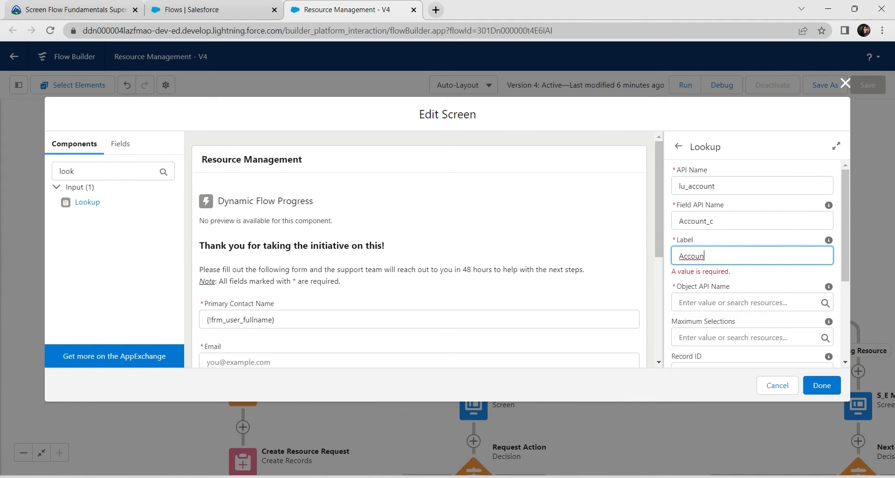
{"action": "type", "text": "t"}
{"action": "left_click", "coordinate": [745, 303]}
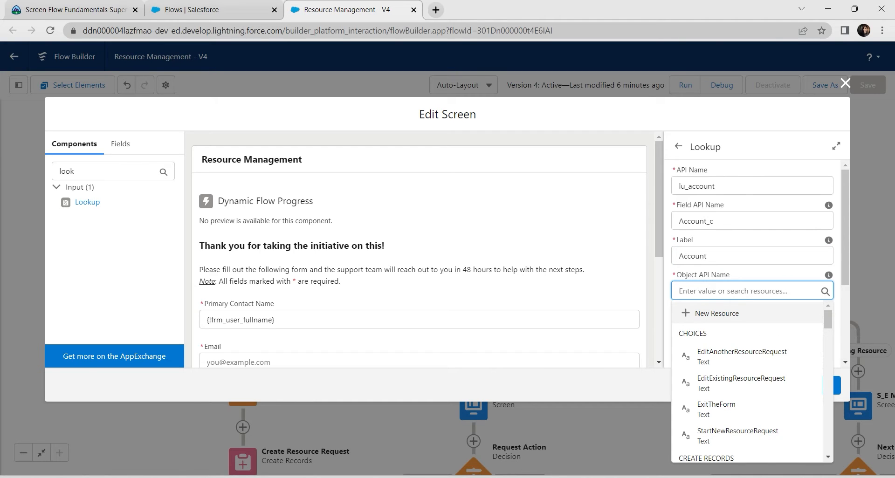
{"action": "type", "text": "Res"}
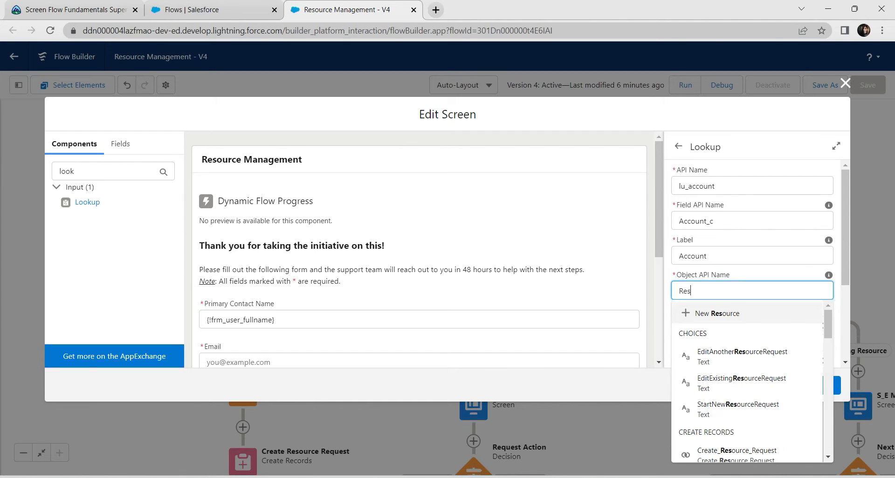
{"action": "type", "text": "our"}
{"action": "key", "text": "BackSpace"}
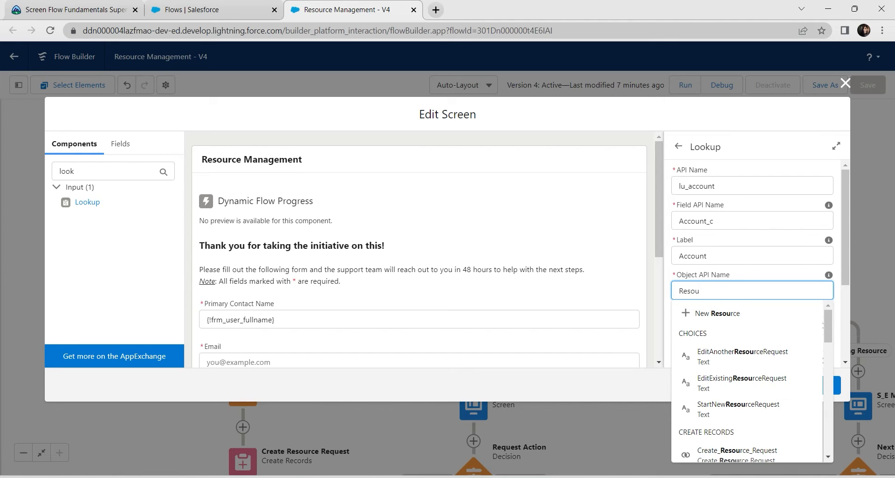
{"action": "type", "text": "rce"}
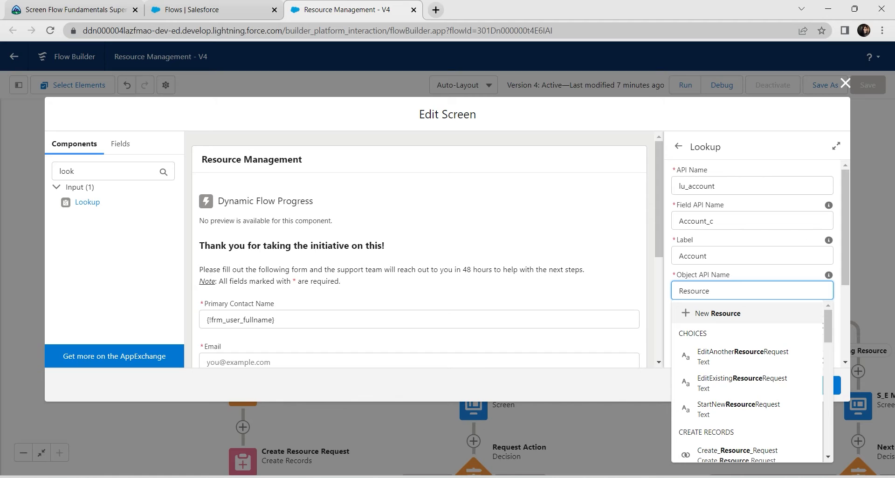
{"action": "scroll", "coordinate": [745, 382], "scroll_direction": "down", "scroll_amount": 5}
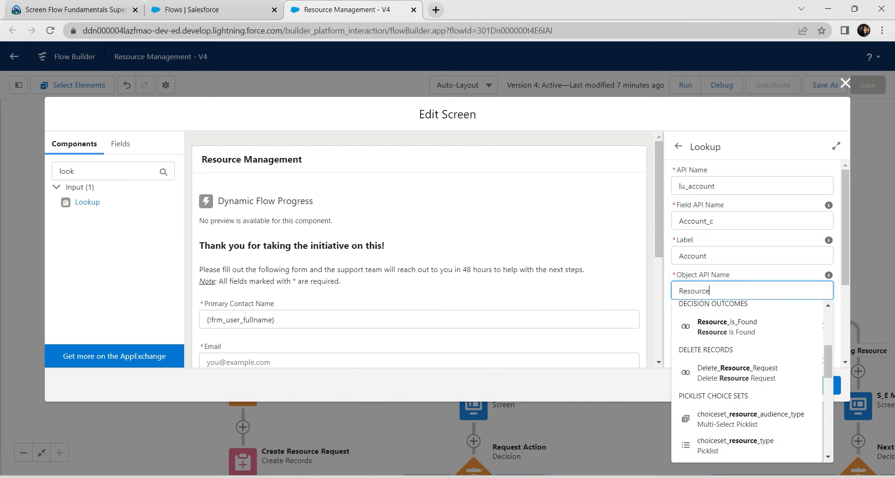
{"action": "scroll", "coordinate": [746, 376], "scroll_direction": "down", "scroll_amount": 2}
{"action": "left_click", "coordinate": [746, 375]}
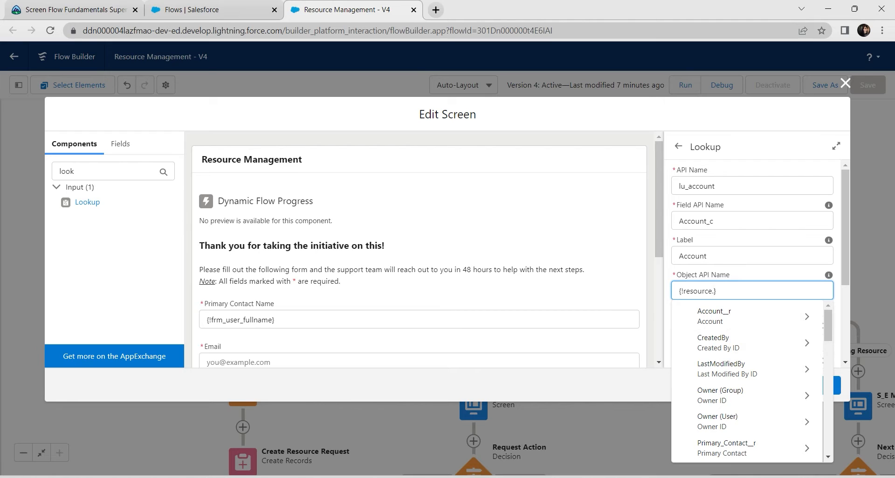
Set the Lookup component's Object API Name to Resource_c in place of the resource variable reference
{"action": "left_click", "coordinate": [774, 275]}
{"action": "left_click", "coordinate": [748, 290]}
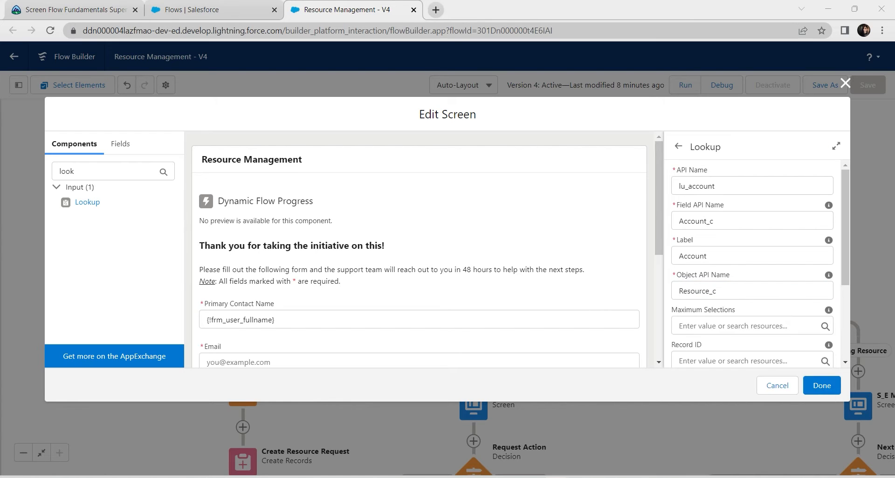
{"action": "left_click", "coordinate": [715, 291]}
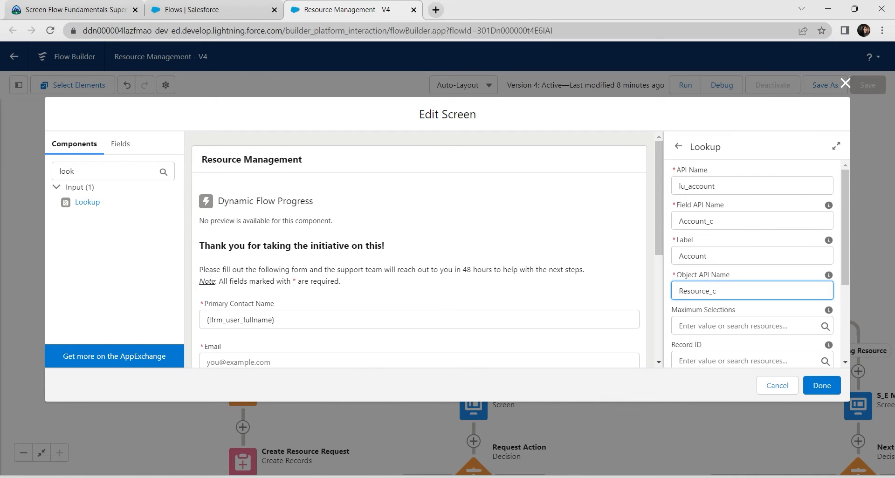
{"action": "left_click", "coordinate": [746, 326]}
Replace the search term in the component list to find another component for the screen
{"action": "double_click", "coordinate": [67, 171]}
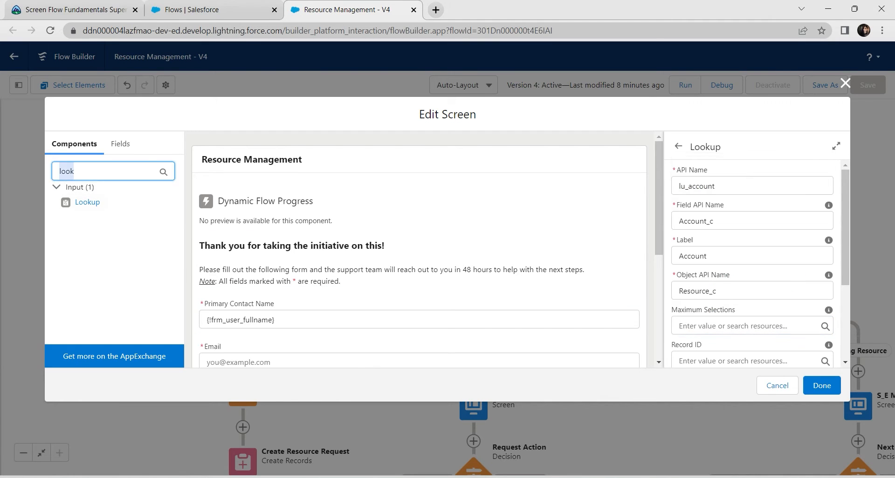
Add a Multi-Select Picklist component to the screen and label it target audience, copying the wording from the Trailhead instructions
{"action": "key", "text": "BackSpace"}
{"action": "type", "text": "pic"}
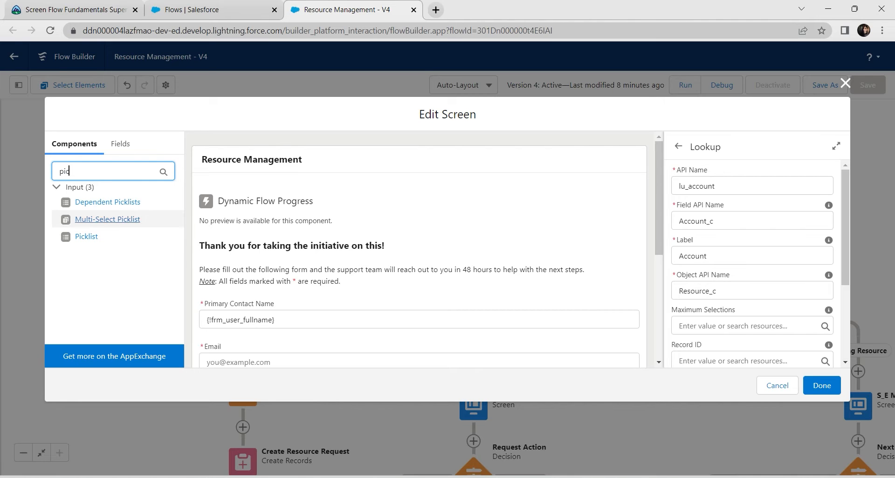
{"action": "left_click", "coordinate": [107, 220]}
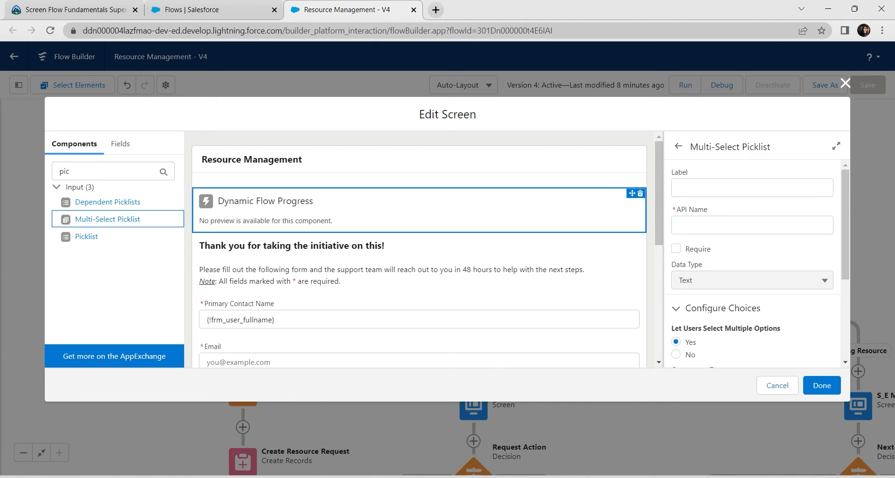
{"action": "left_click", "coordinate": [70, 10]}
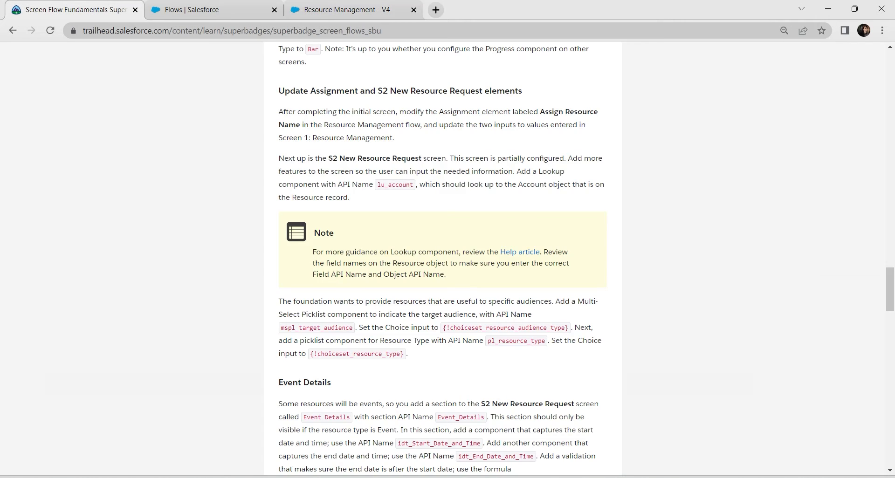
{"action": "scroll", "coordinate": [443, 259], "scroll_direction": "down", "scroll_amount": 1}
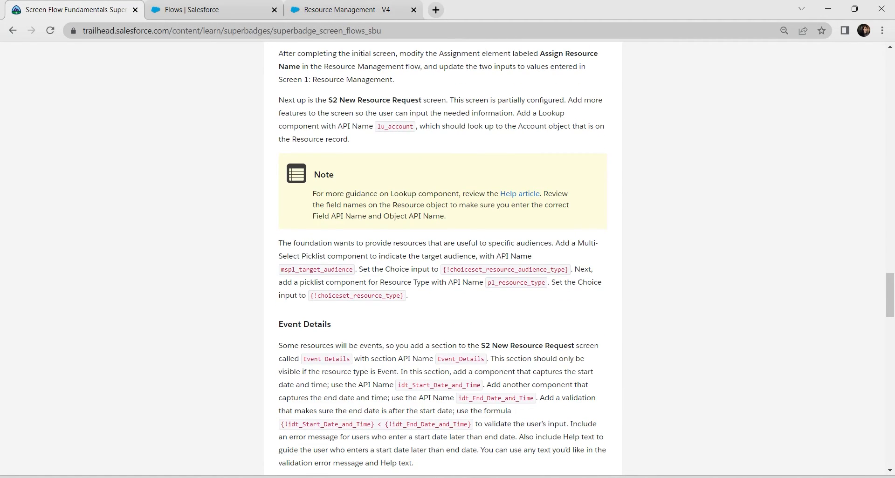
{"action": "left_click_drag", "start_coordinate": [422, 256], "coordinate": [476, 256]}
{"action": "key", "text": "ctrl+c"}
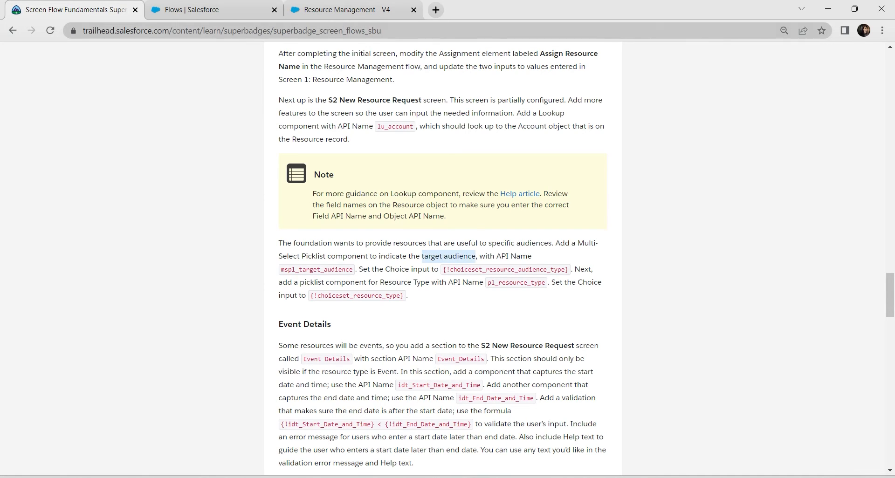
{"action": "left_click", "coordinate": [347, 10]}
{"action": "key", "text": "ctrl+v"}
{"action": "key", "text": "Tab"}
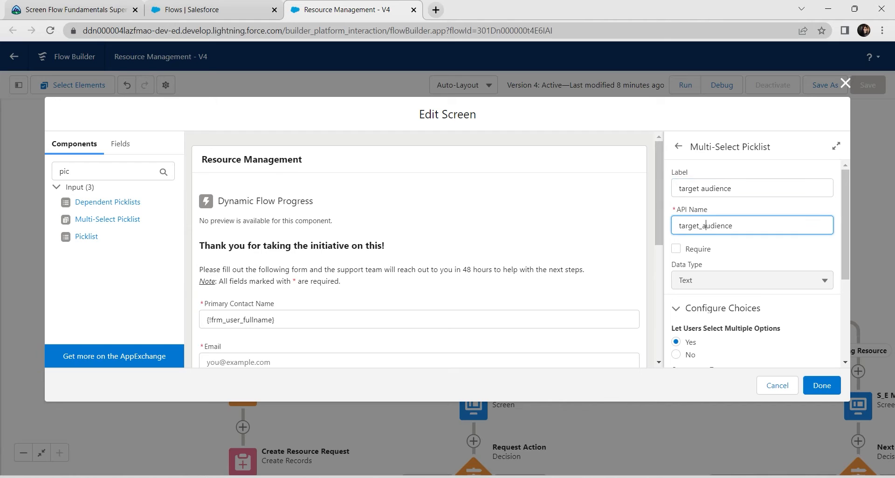
Set the multi-select picklist's API name to mspl_target_audience, copied from the Trailhead instructions
{"action": "left_click", "coordinate": [56, 10]}
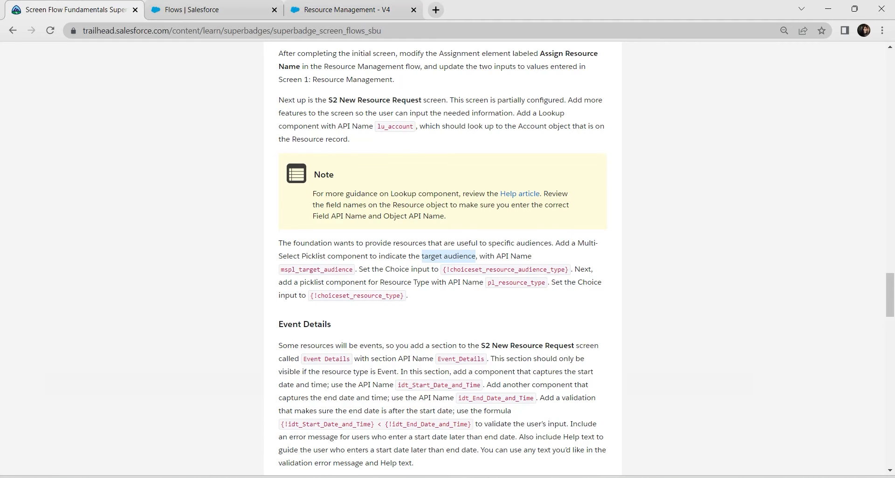
{"action": "left_click", "coordinate": [355, 270]}
{"action": "left_click_drag", "start_coordinate": [280, 269], "coordinate": [353, 270]}
{"action": "key", "text": "ctrl+c"}
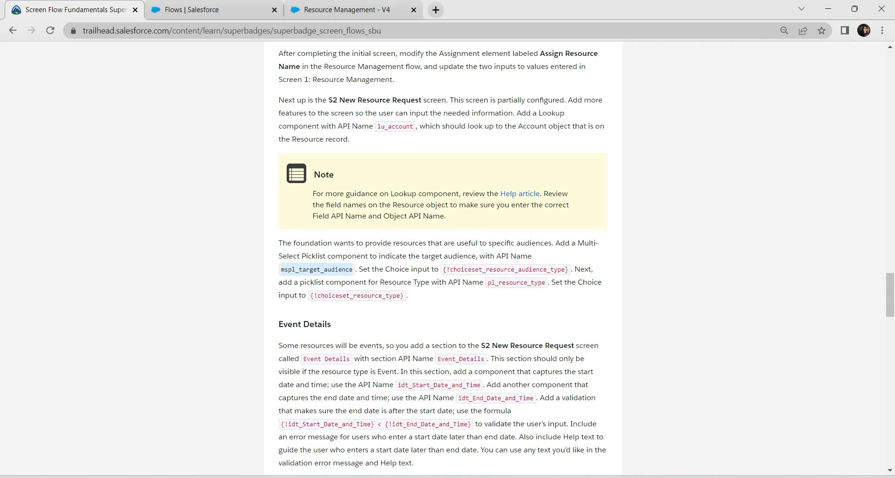
{"action": "left_click", "coordinate": [348, 10]}
{"action": "key", "text": "ctrl+a"}
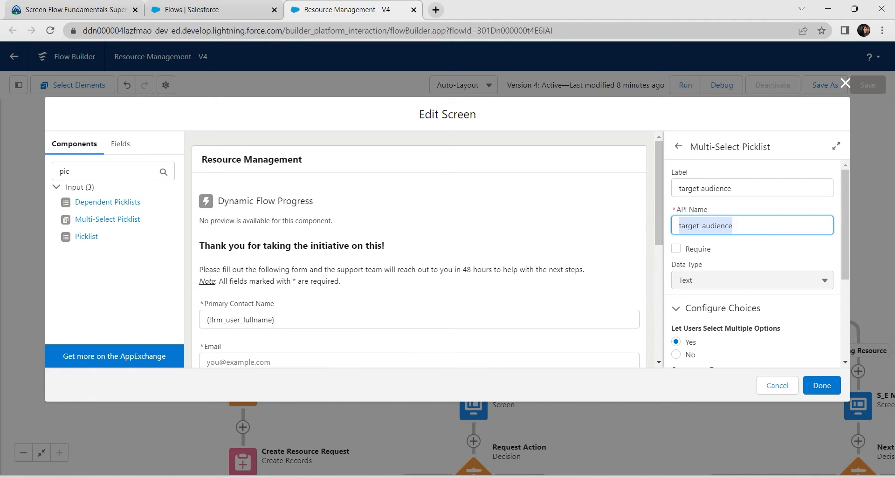
{"action": "key", "text": "ctrl+v"}
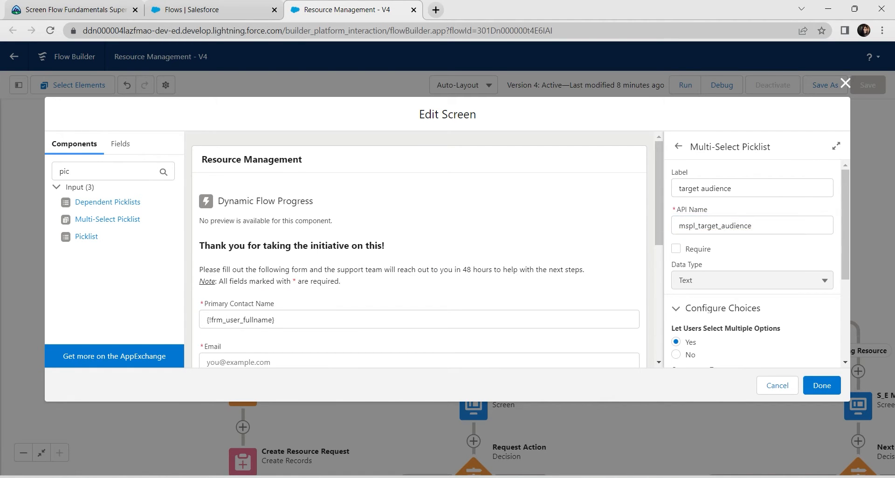
Set the target audience picklist's choice to the choiceset_resource_audience_type picklist choice set, as the Trailhead instructions require
{"action": "left_click", "coordinate": [75, 10]}
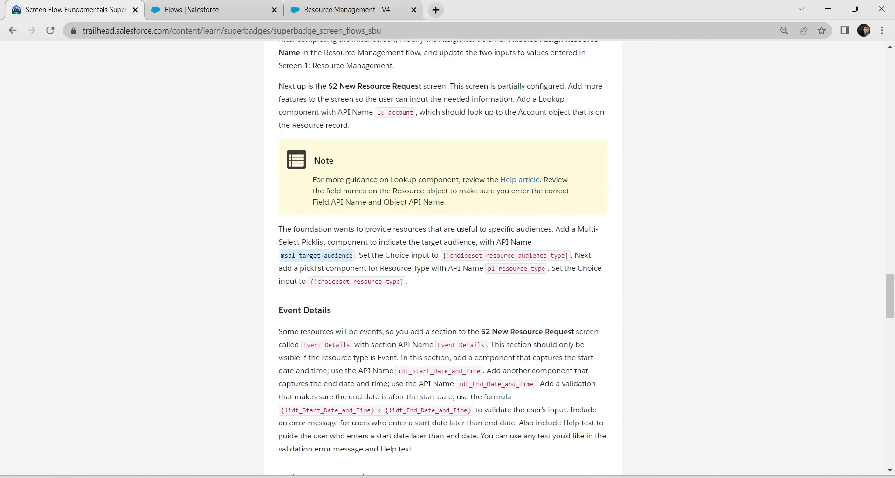
{"action": "scroll", "coordinate": [443, 257], "scroll_direction": "down", "scroll_amount": 1}
{"action": "left_click", "coordinate": [348, 10]}
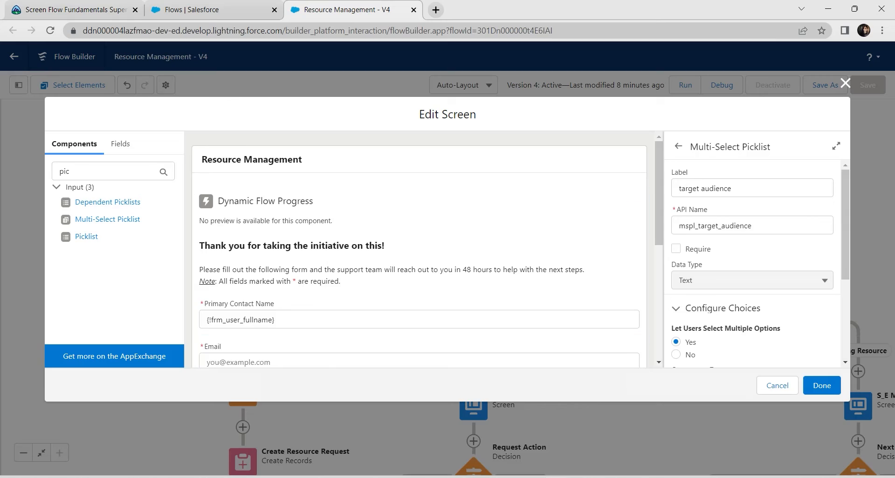
{"action": "scroll", "coordinate": [753, 261], "scroll_direction": "down", "scroll_amount": 3}
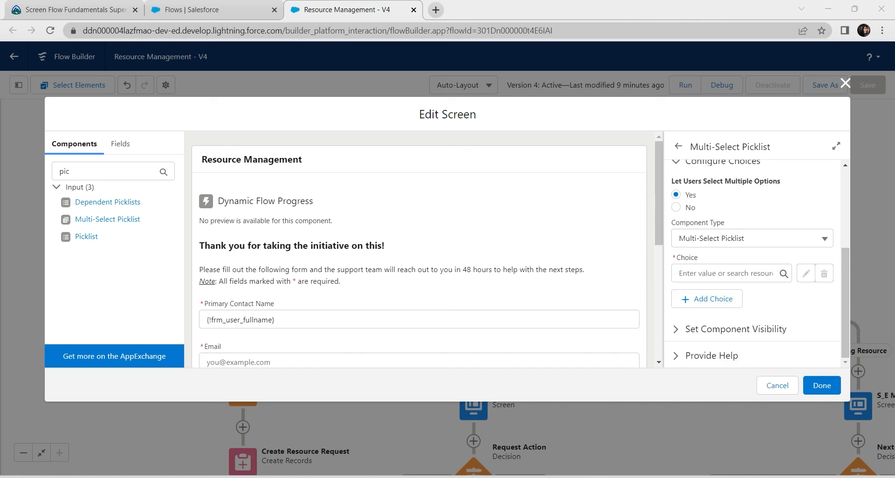
{"action": "left_click", "coordinate": [727, 273]}
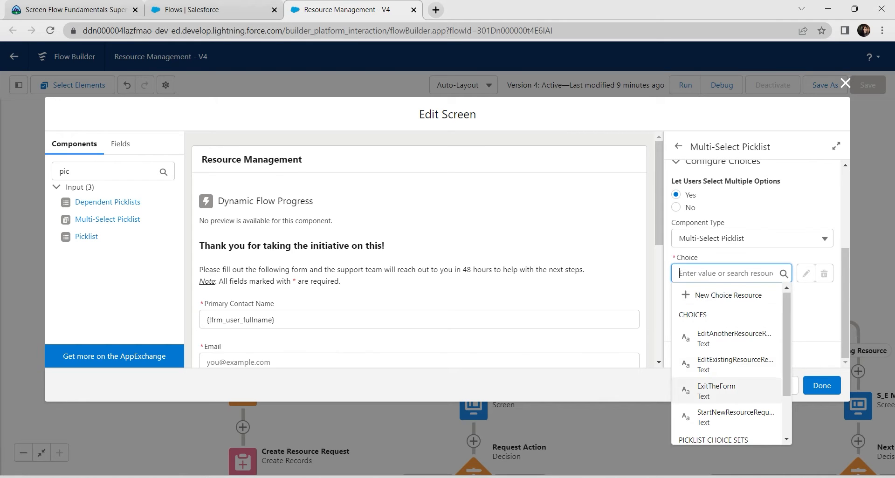
{"action": "scroll", "coordinate": [726, 390], "scroll_direction": "down", "scroll_amount": 2}
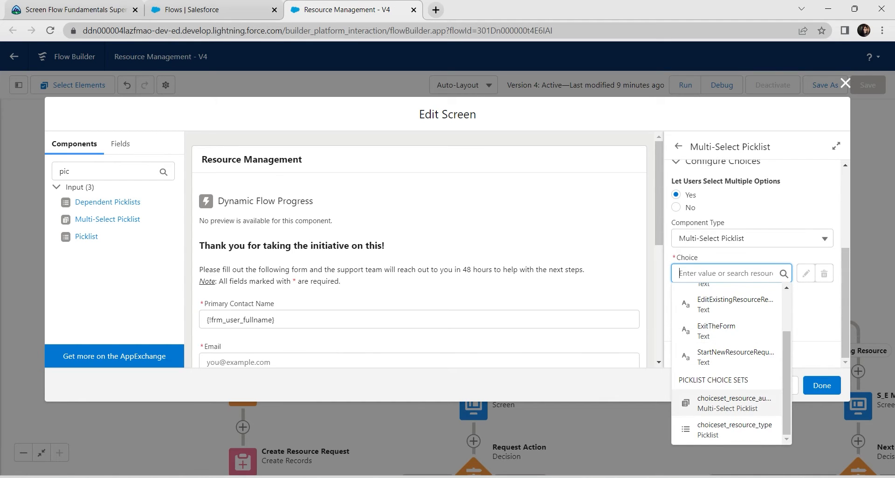
{"action": "left_click", "coordinate": [727, 403]}
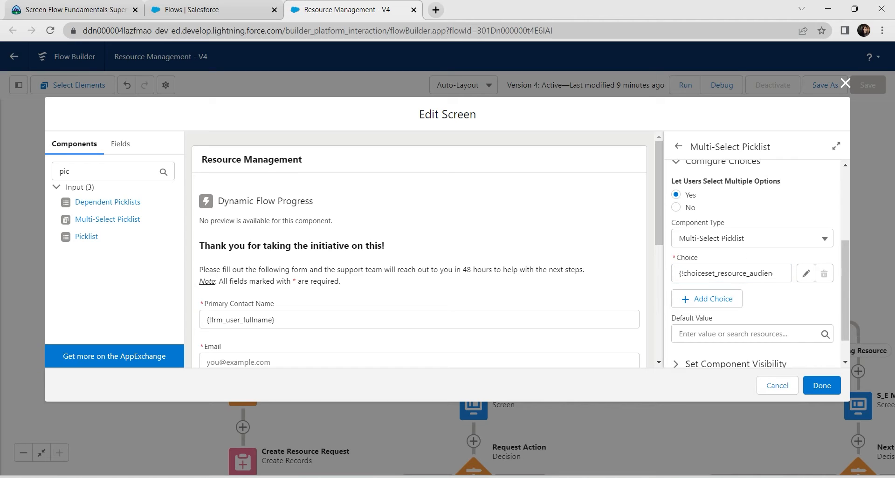
Add a Picklist component to the screen and label it Resource Type, copying the wording from the Trailhead instructions
{"action": "double_click", "coordinate": [65, 172]}
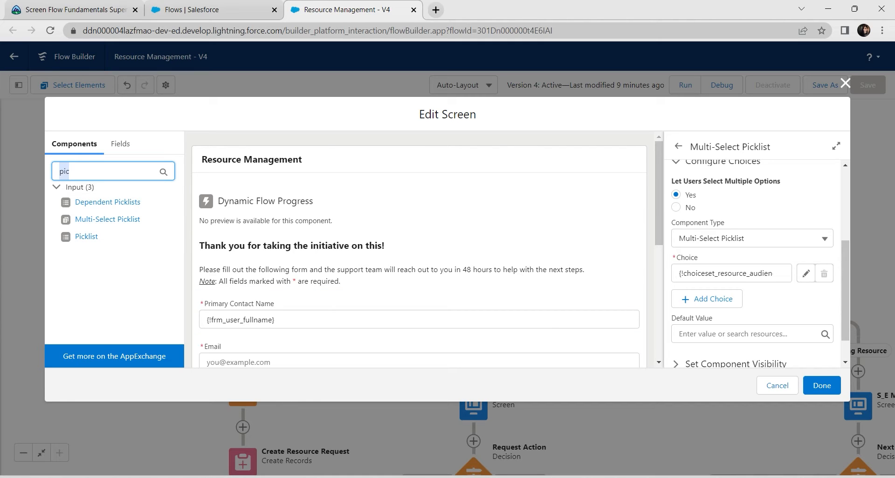
{"action": "left_click", "coordinate": [87, 237]}
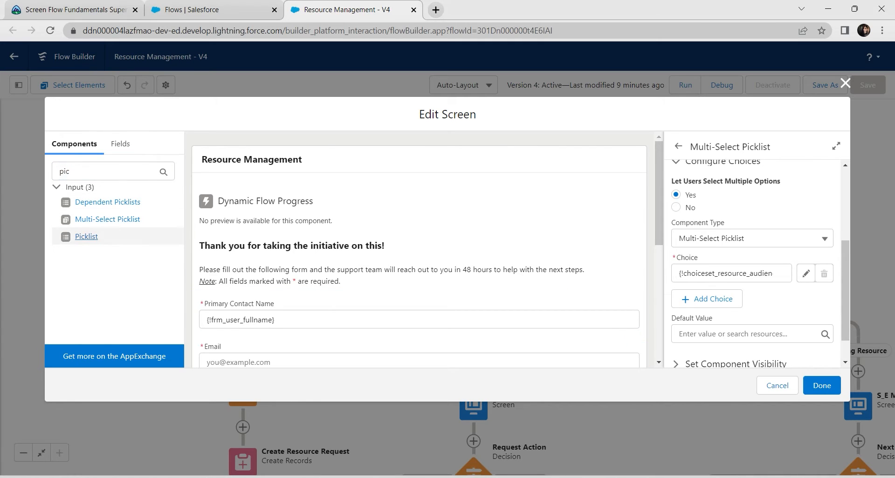
{"action": "left_click", "coordinate": [752, 188]}
{"action": "left_click", "coordinate": [72, 10]}
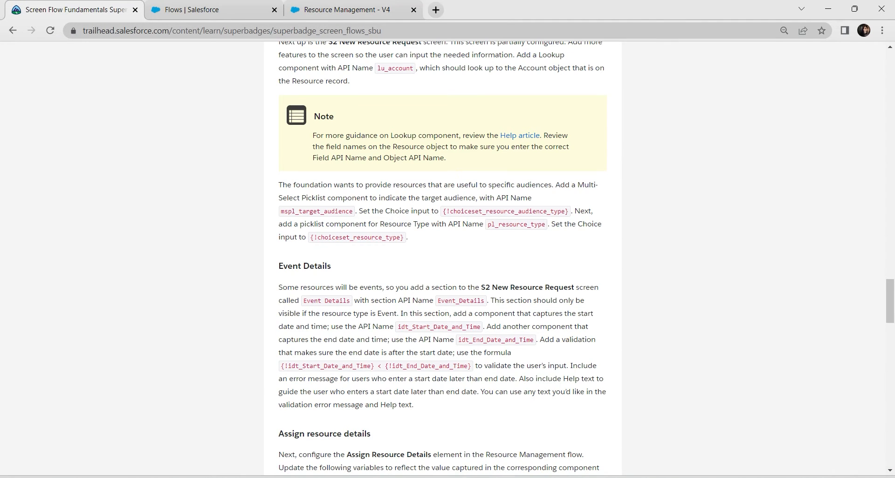
{"action": "left_click_drag", "start_coordinate": [380, 224], "coordinate": [430, 225]}
{"action": "key", "text": "ctrl+c"}
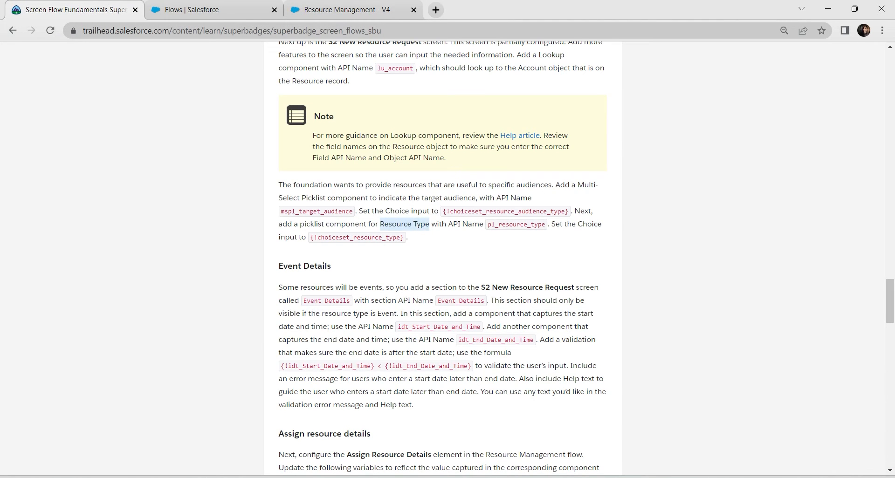
{"action": "left_click", "coordinate": [347, 10]}
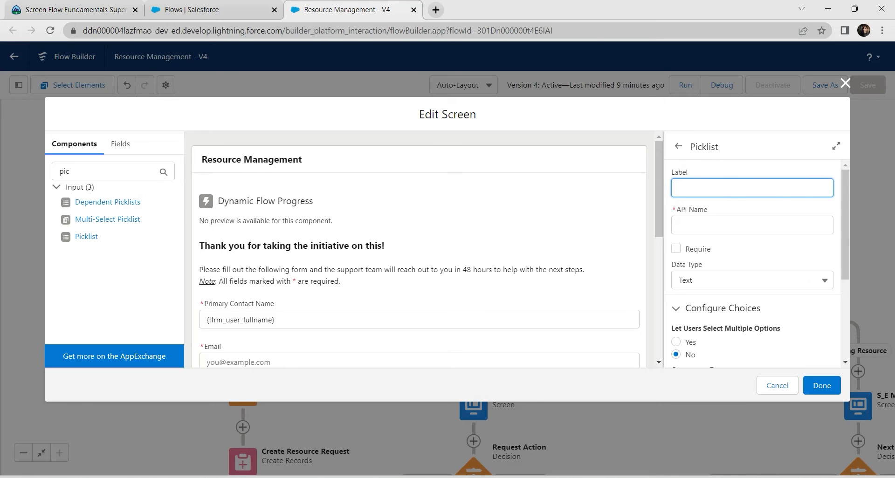
{"action": "key", "text": "ctrl+v"}
{"action": "key", "text": "Tab"}
Set the Resource Type picklist's API name to pl_resource_type, copied from the Trailhead instructions
{"action": "key", "text": "ctrl+1"}
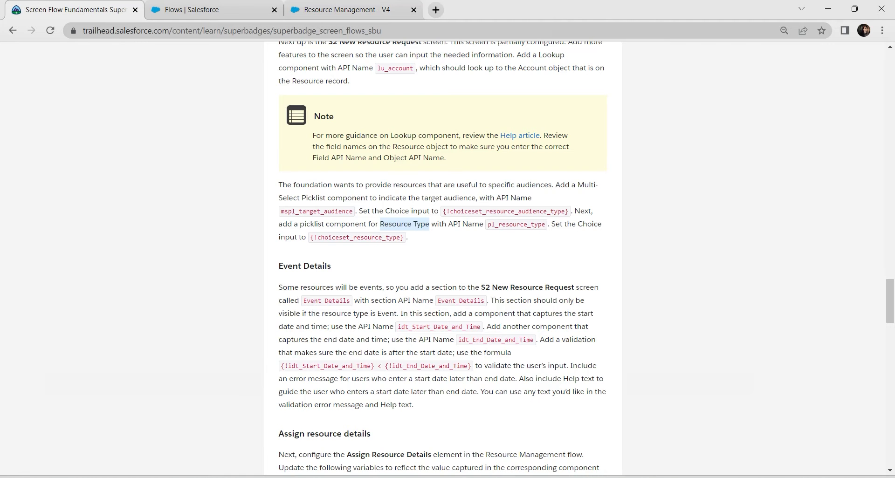
{"action": "left_click", "coordinate": [488, 225]}
{"action": "left_click_drag", "start_coordinate": [487, 225], "coordinate": [544, 225]}
{"action": "key", "text": "ctrl+c"}
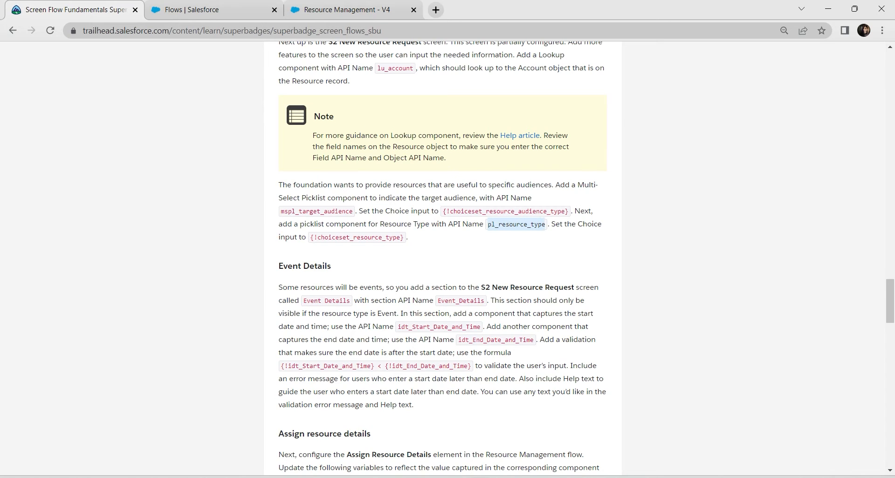
{"action": "key", "text": "ctrl+3"}
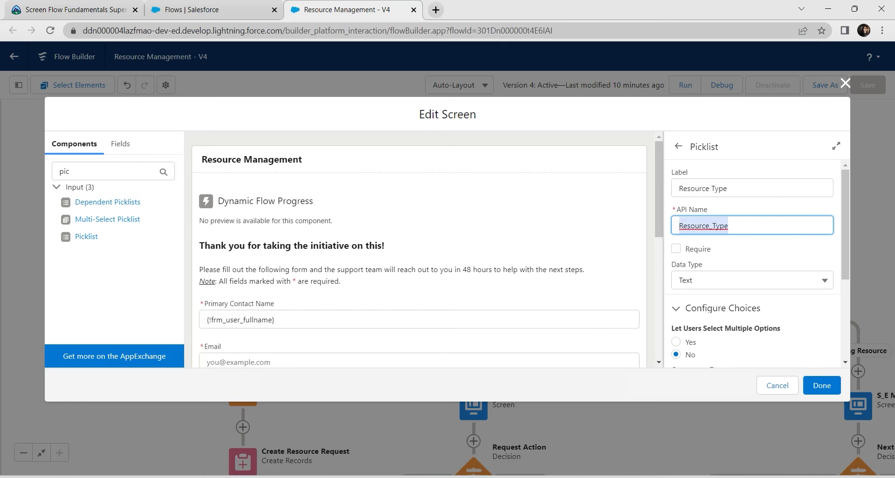
{"action": "key", "text": "ctrl+v"}
{"action": "left_click", "coordinate": [751, 280]}
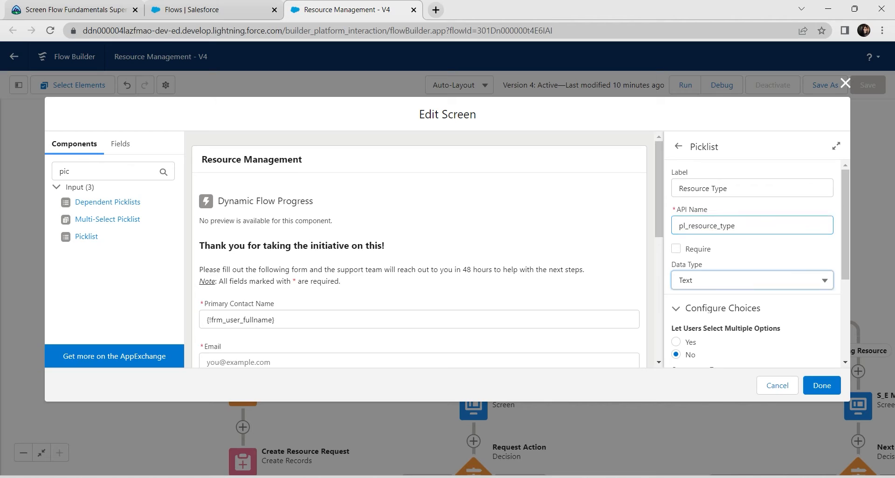
{"action": "key", "text": "alt+Tab"}
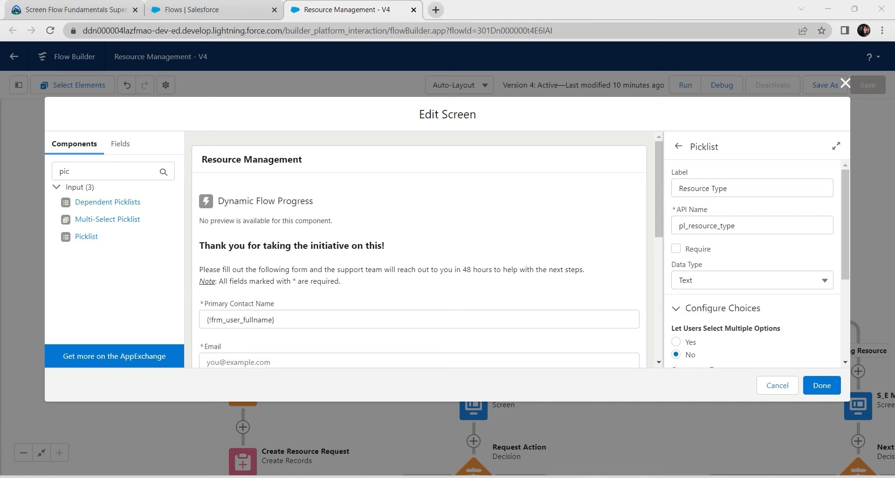
Set the Resource Type picklist's choice to the choiceset_resource_audience_type choice set and finish editing the screen
{"action": "scroll", "coordinate": [751, 263], "scroll_direction": "down", "scroll_amount": 3}
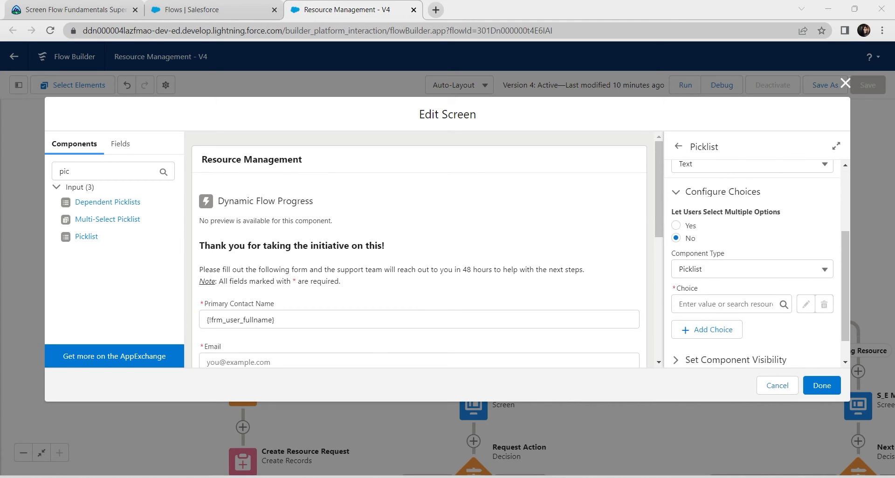
{"action": "left_click", "coordinate": [726, 304]}
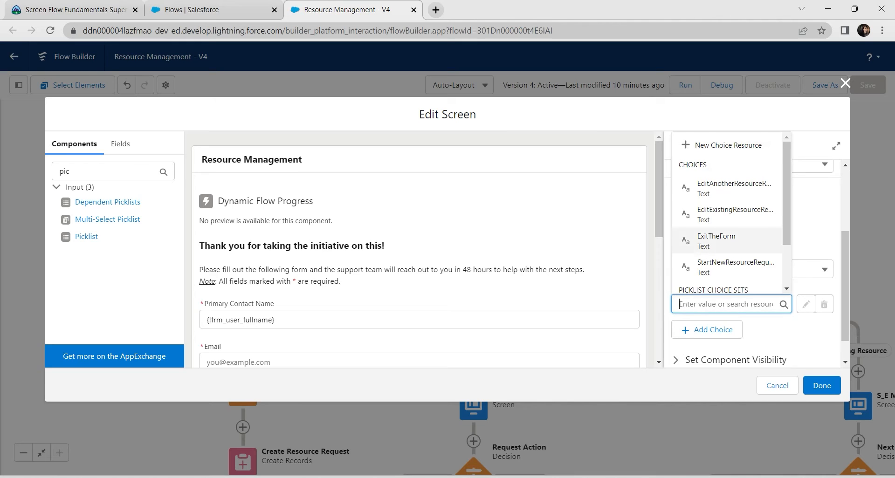
{"action": "scroll", "coordinate": [726, 250], "scroll_direction": "down", "scroll_amount": 2}
{"action": "left_click", "coordinate": [734, 252]}
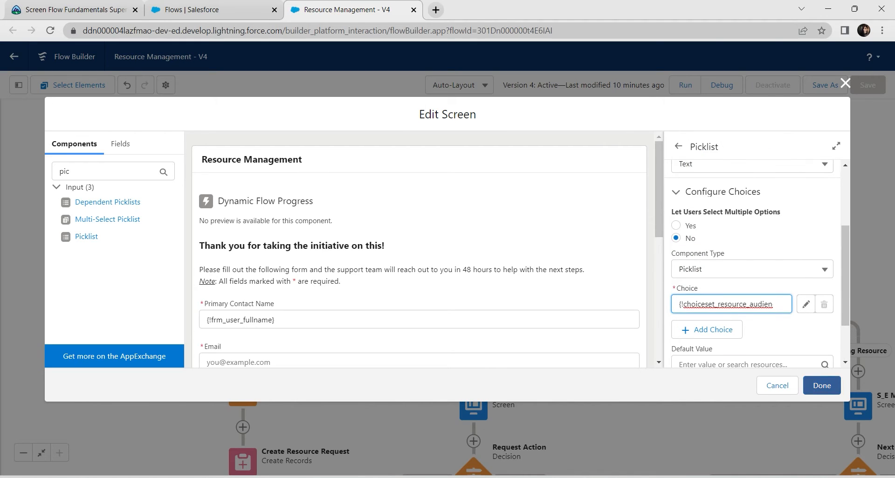
{"action": "left_click", "coordinate": [822, 386]}
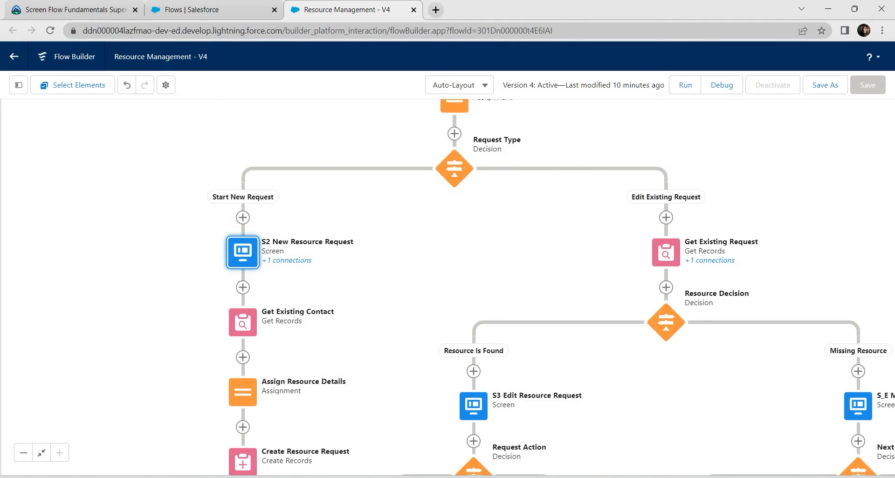
Save the Resource Management flow as a new version and submit challenge 2 for checking on the Trailhead superbadge page
{"action": "left_click", "coordinate": [825, 85]}
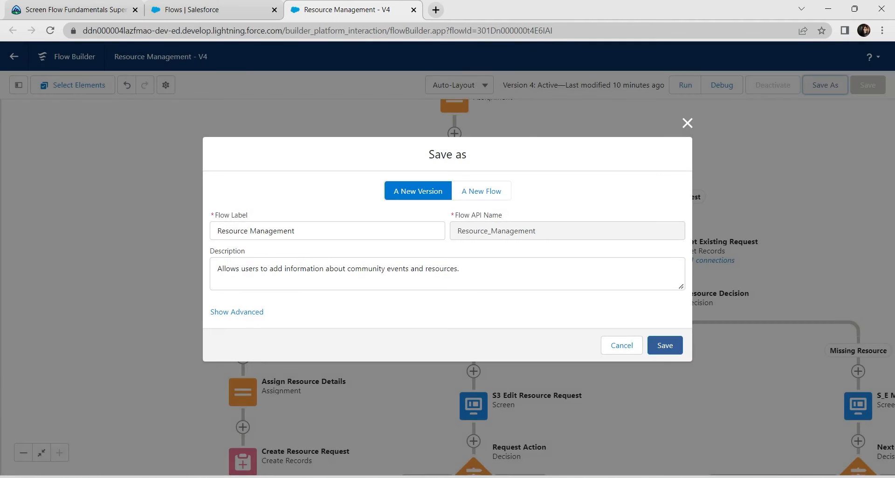
{"action": "left_click", "coordinate": [665, 346]}
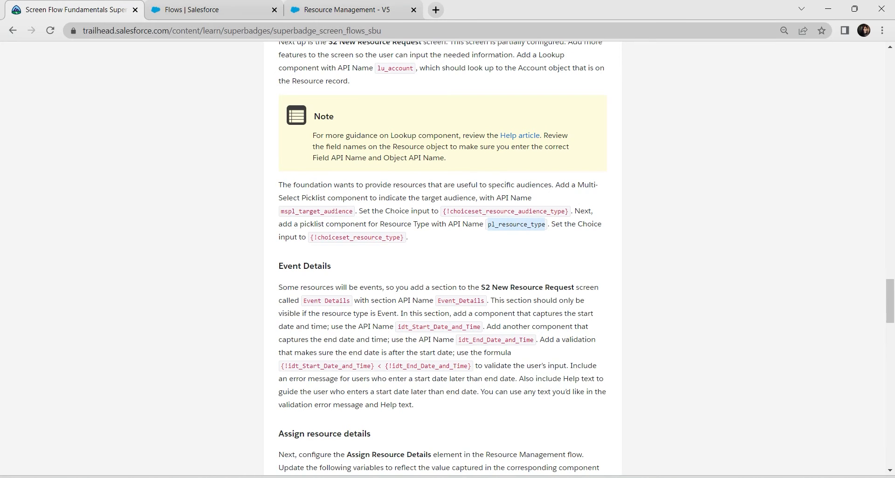
{"action": "scroll", "coordinate": [443, 256], "scroll_direction": "down", "scroll_amount": 20}
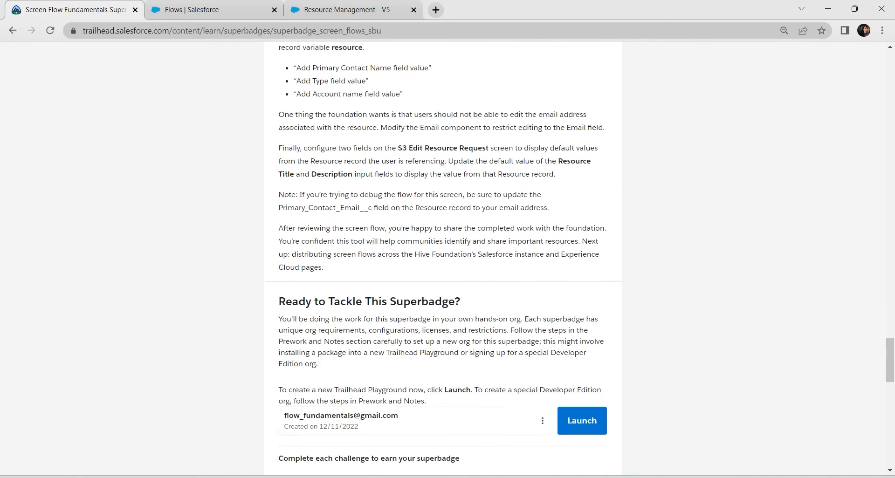
{"action": "left_click", "coordinate": [573, 286]}
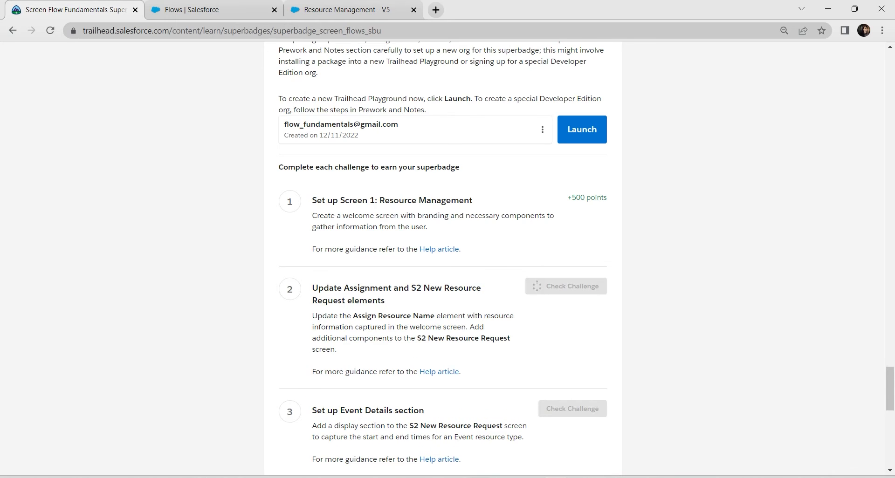
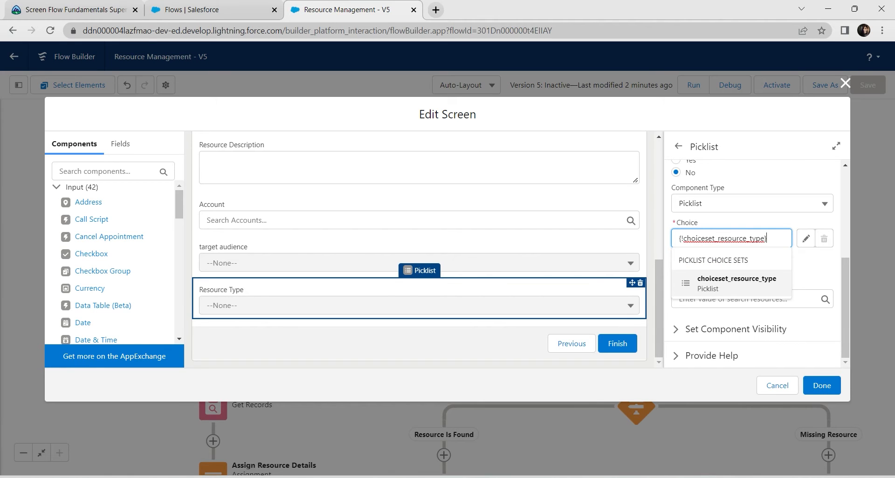
Set the Resource Type picklist's choice to the choiceset_resource_type choice set and finish editing the screen
{"action": "left_click", "coordinate": [737, 283]}
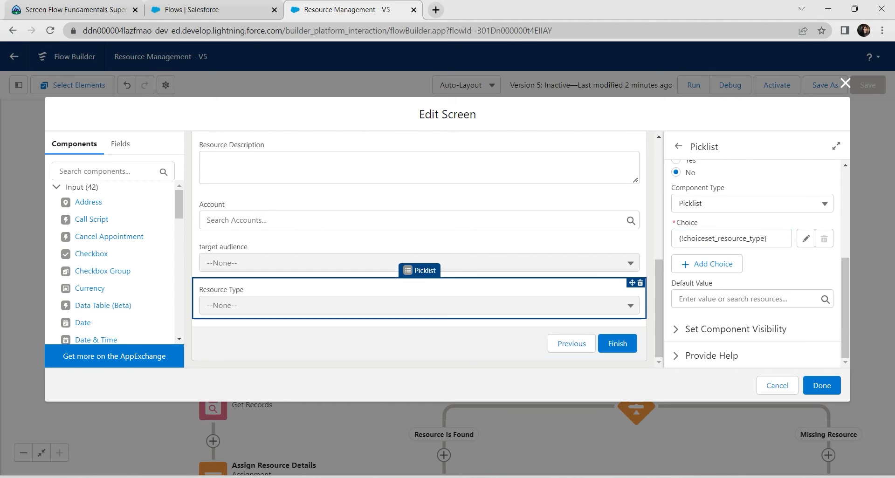
{"action": "left_click", "coordinate": [419, 342]}
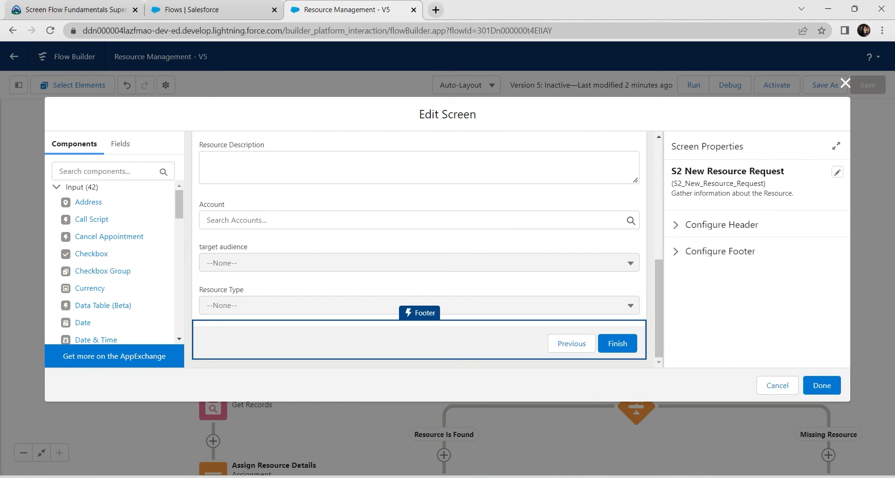
{"action": "left_click", "coordinate": [822, 385]}
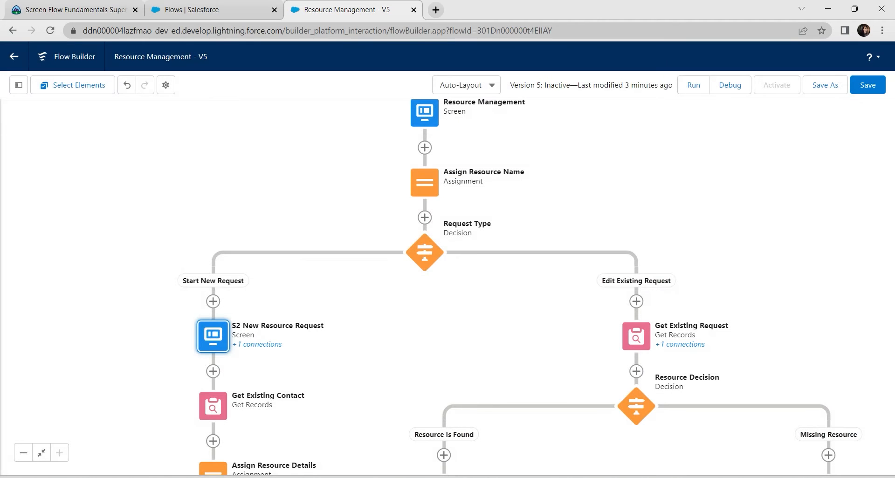
Submit challenge 2 for checking on the Trailhead superbadge page and look over the remaining challenges
{"action": "left_click", "coordinate": [70, 9]}
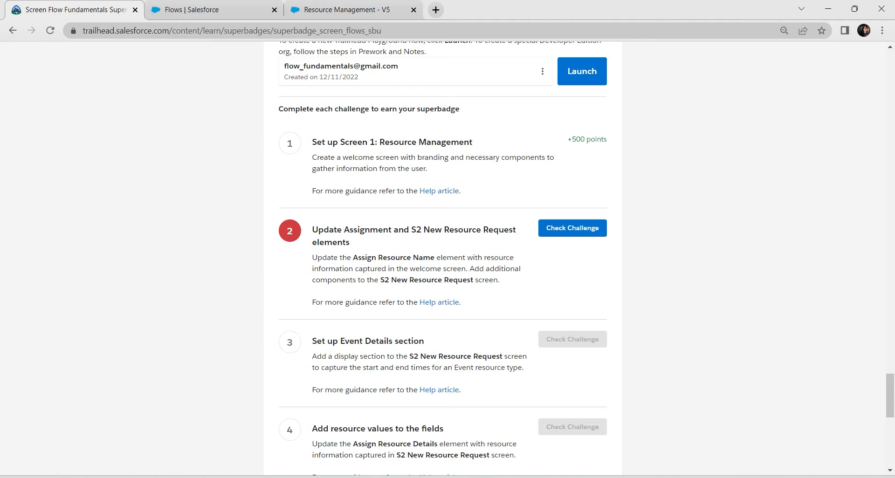
{"action": "left_click", "coordinate": [573, 228]}
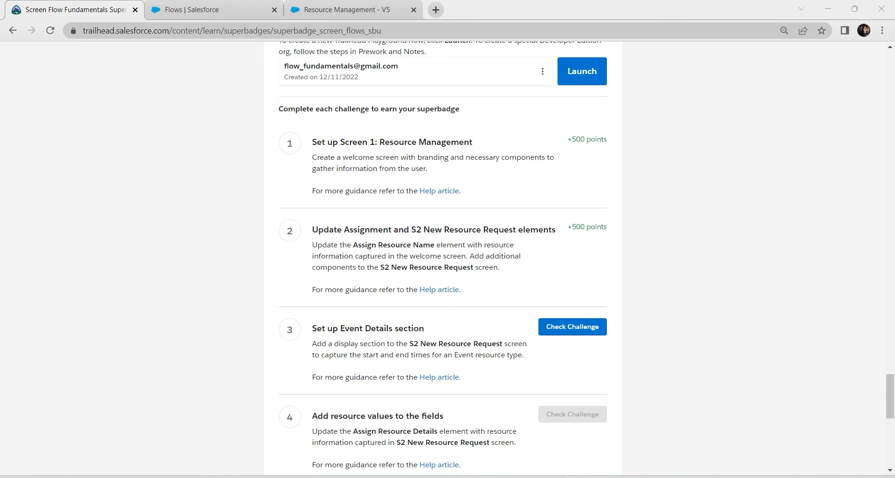
{"action": "scroll", "coordinate": [443, 259], "scroll_direction": "down", "scroll_amount": 4}
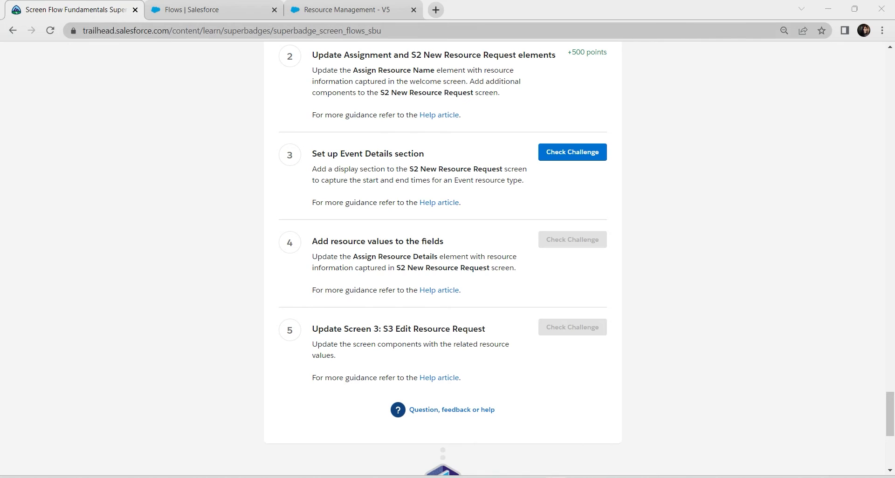
Open the S2 New Resource Request screen in the Resource Management flow and add a Section component that includes a header
{"action": "left_click", "coordinate": [347, 9]}
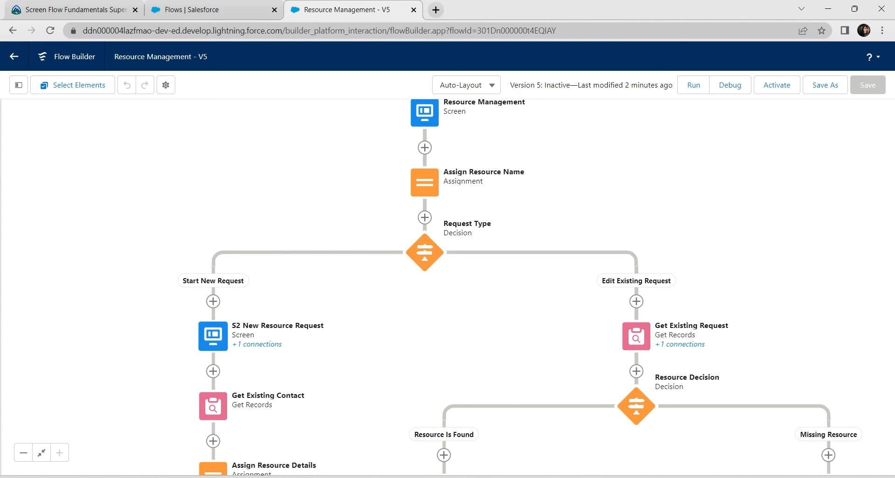
{"action": "double_click", "coordinate": [213, 336]}
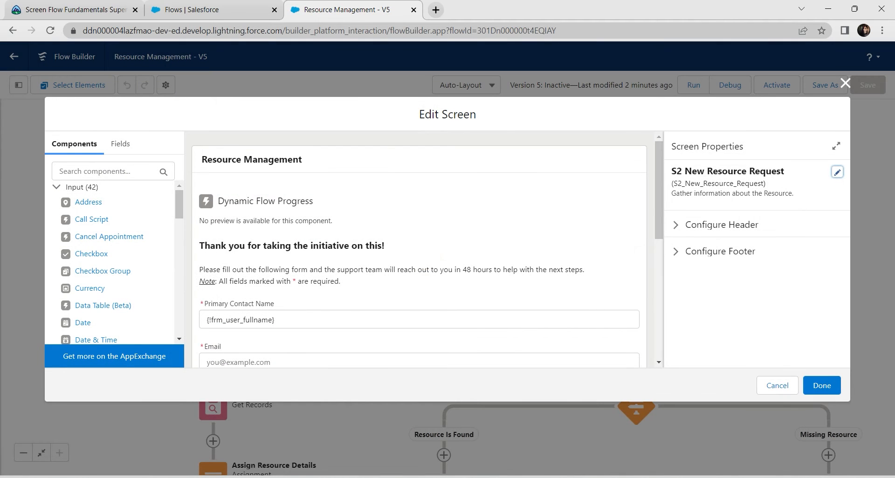
{"action": "left_click", "coordinate": [100, 172]}
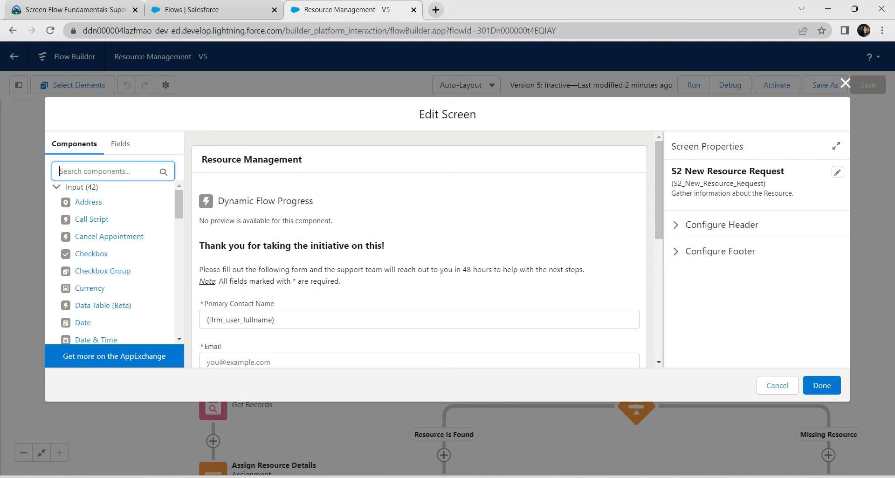
{"action": "type", "text": "sect"}
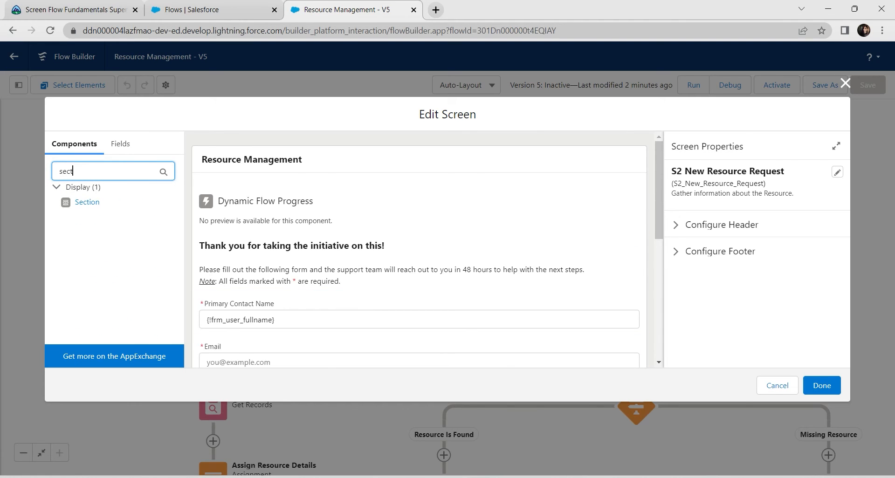
{"action": "left_click", "coordinate": [88, 202]}
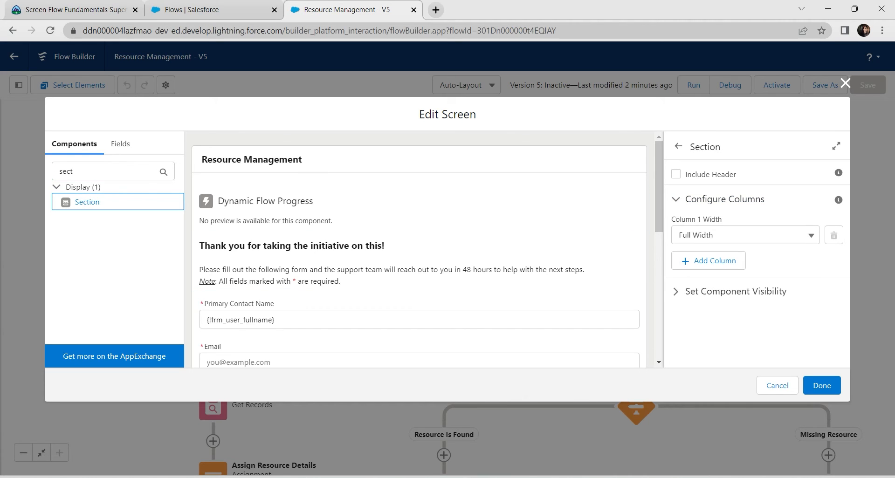
{"action": "left_click", "coordinate": [676, 174]}
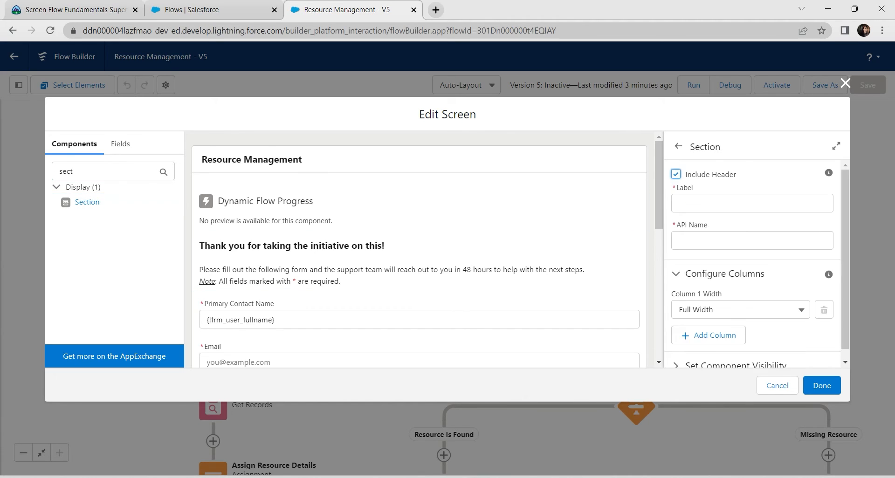
Label the new section Event Details, copied from the Trailhead instructions, and accept Event_Details as its API name
{"action": "left_click", "coordinate": [752, 203]}
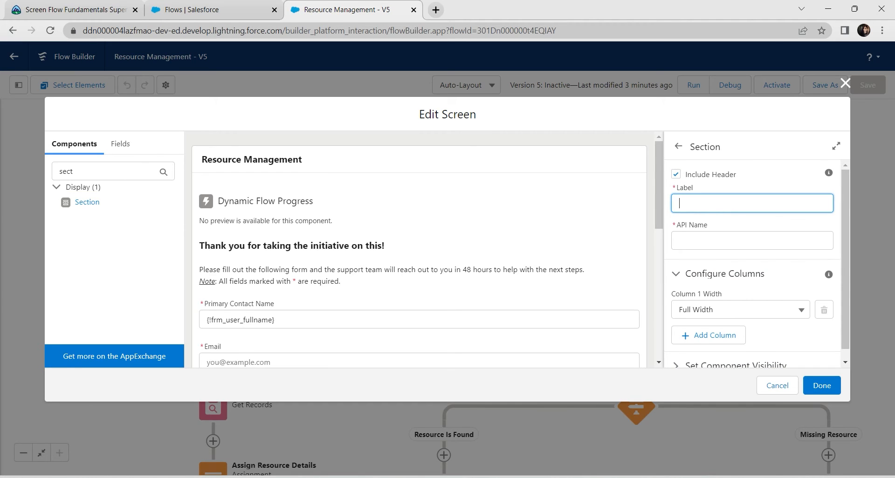
{"action": "left_click", "coordinate": [75, 9]}
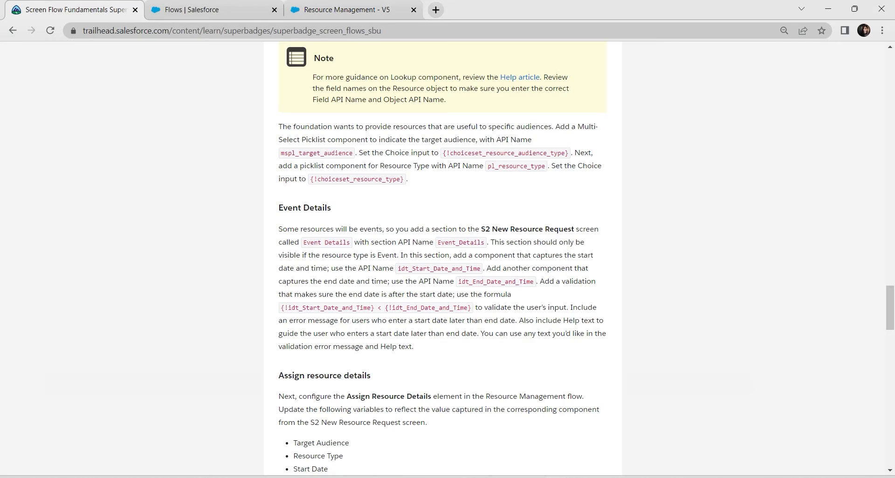
{"action": "left_click_drag", "start_coordinate": [303, 242], "coordinate": [349, 243]}
{"action": "key", "text": "ctrl+c"}
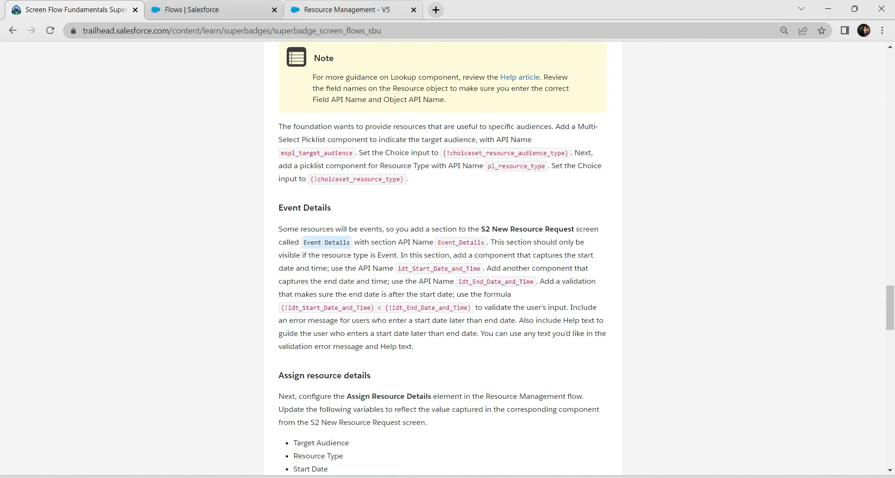
{"action": "left_click", "coordinate": [347, 9]}
{"action": "key", "text": "ctrl+v"}
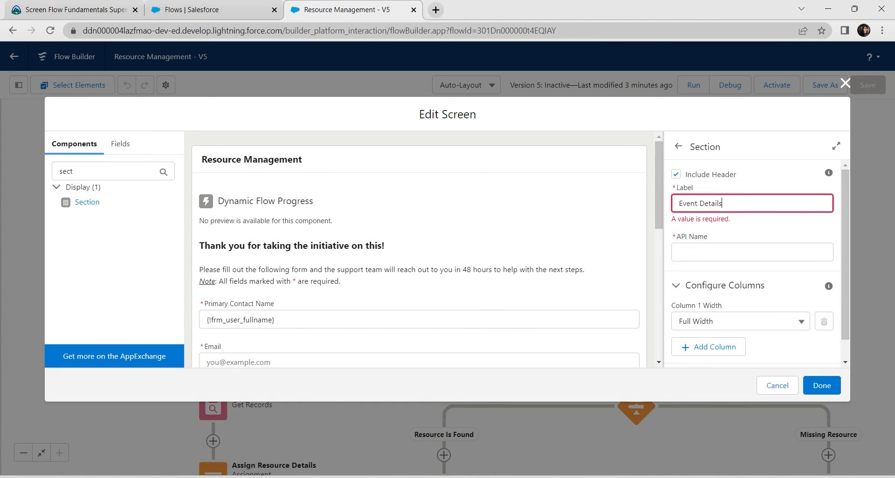
{"action": "key", "text": "Tab"}
Make the Event Details section visible only when all conditions are met, with the condition pl_resource_type Equals Event
{"action": "scroll", "coordinate": [705, 230], "scroll_direction": "down", "scroll_amount": 1}
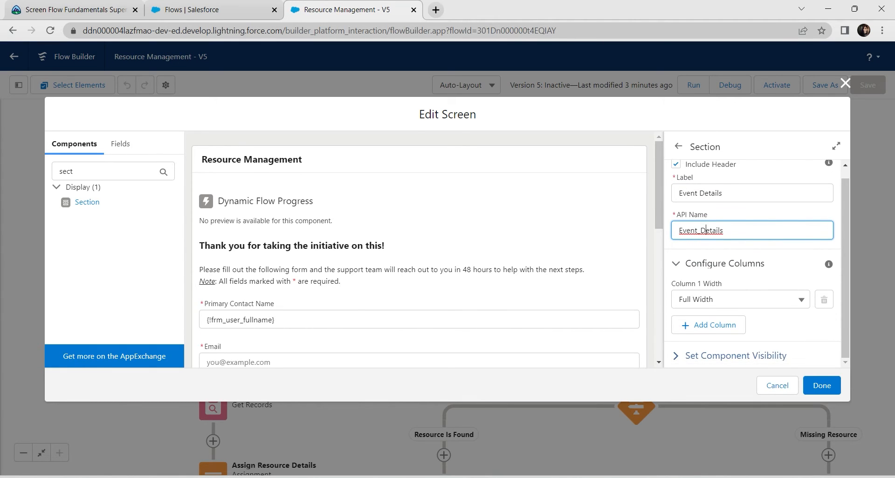
{"action": "left_click", "coordinate": [736, 355]}
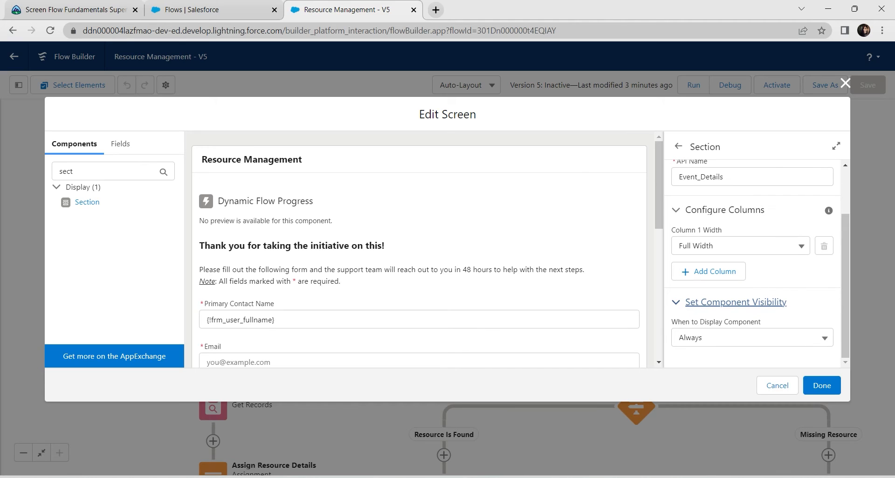
{"action": "left_click", "coordinate": [746, 337]}
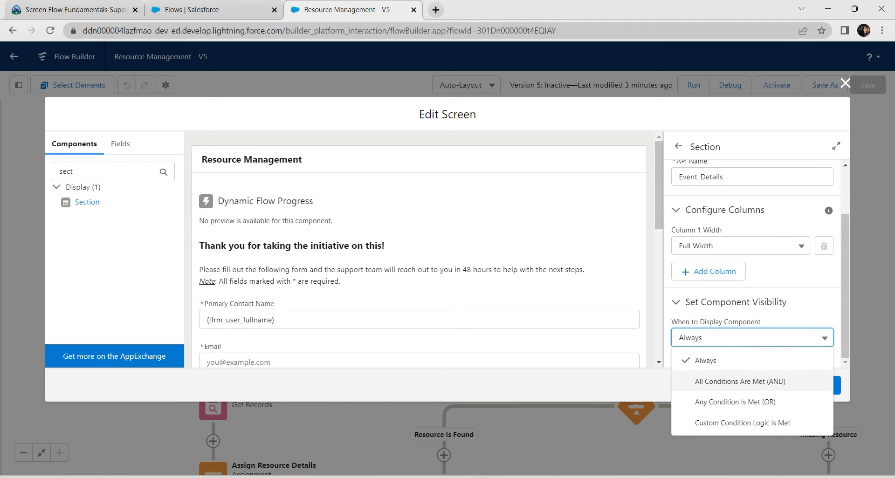
{"action": "left_click", "coordinate": [741, 381]}
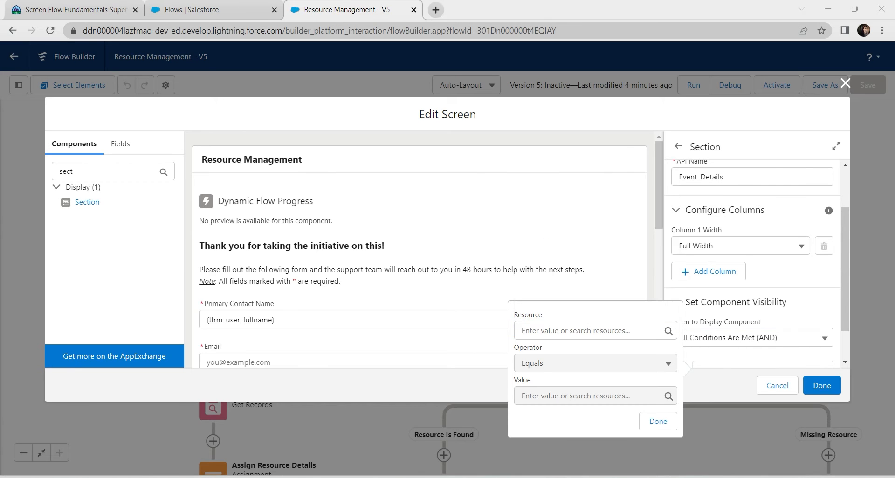
{"action": "left_click", "coordinate": [589, 331]}
{"action": "type", "text": "pl"}
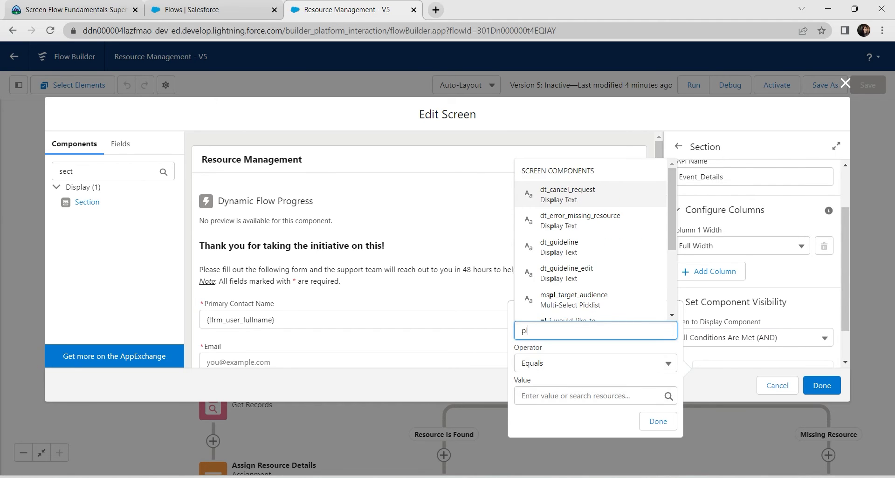
{"action": "scroll", "coordinate": [590, 300], "scroll_direction": "down", "scroll_amount": 2}
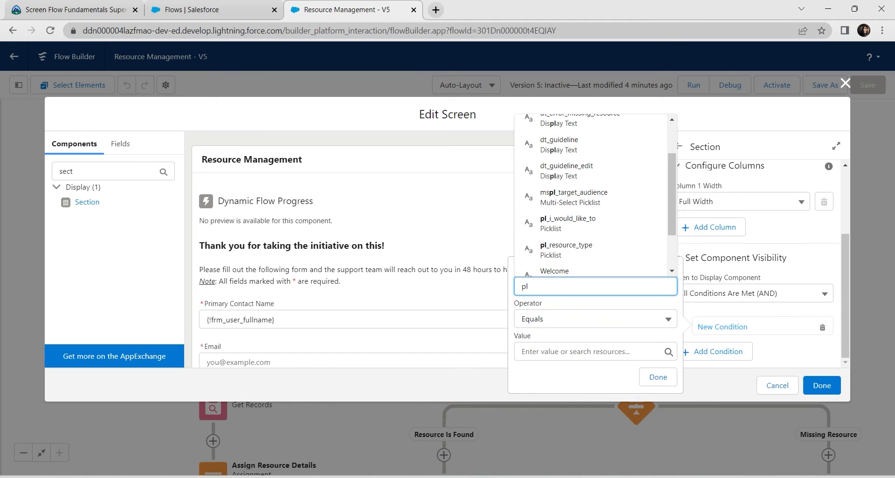
{"action": "left_click", "coordinate": [566, 250]}
{"action": "left_click", "coordinate": [589, 351]}
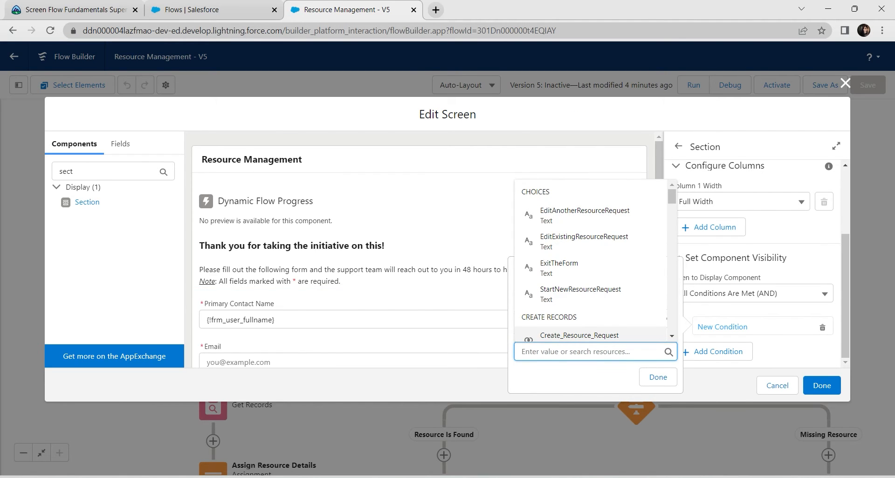
{"action": "type", "text": "Event"}
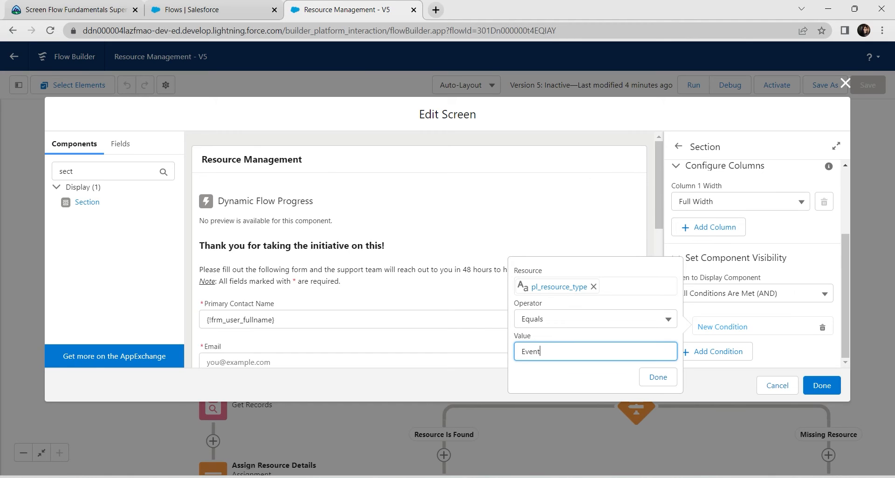
{"action": "left_click", "coordinate": [658, 378]}
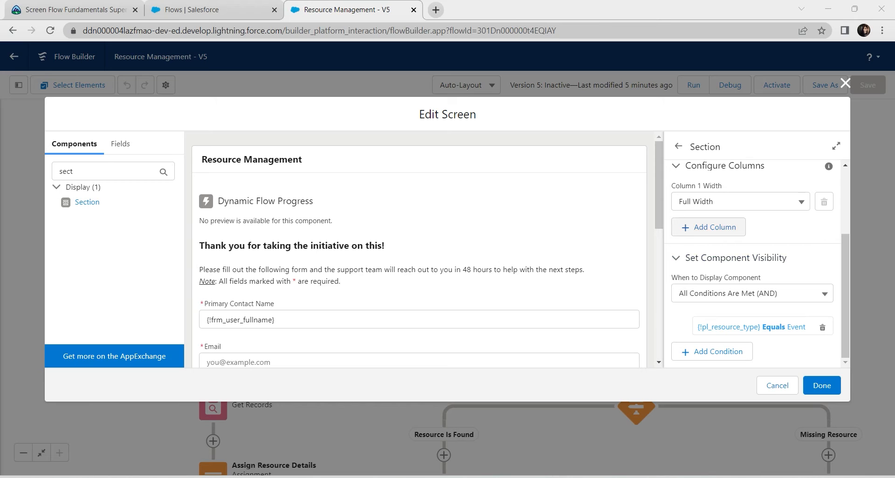
Add a second column to the Event Details section and place a Date & Time component in its first column
{"action": "left_click", "coordinate": [708, 227]}
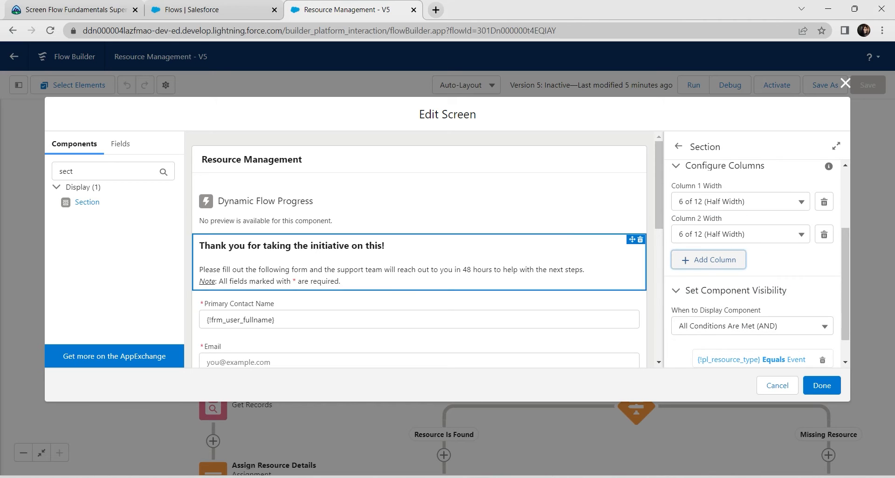
{"action": "double_click", "coordinate": [68, 172]}
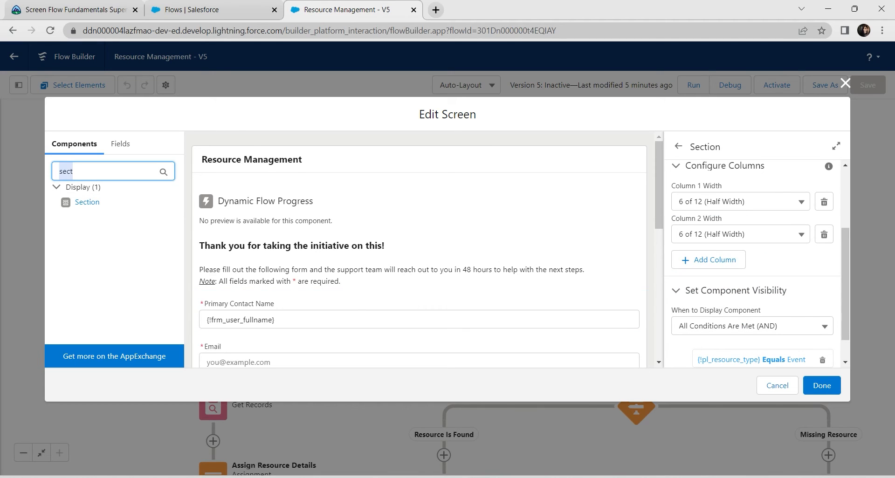
{"action": "key", "text": "BackSpace"}
{"action": "type", "text": "date"}
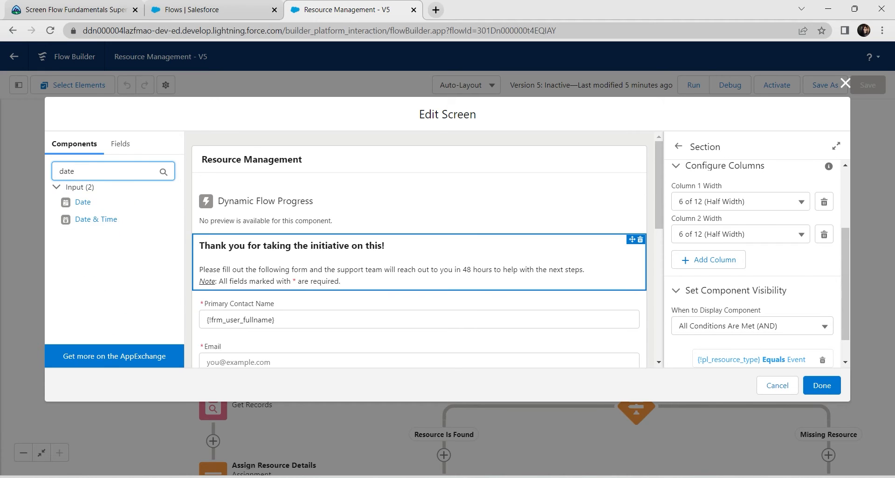
{"action": "scroll", "coordinate": [419, 210], "scroll_direction": "down", "scroll_amount": 4}
{"action": "scroll", "coordinate": [419, 261], "scroll_direction": "down", "scroll_amount": 4}
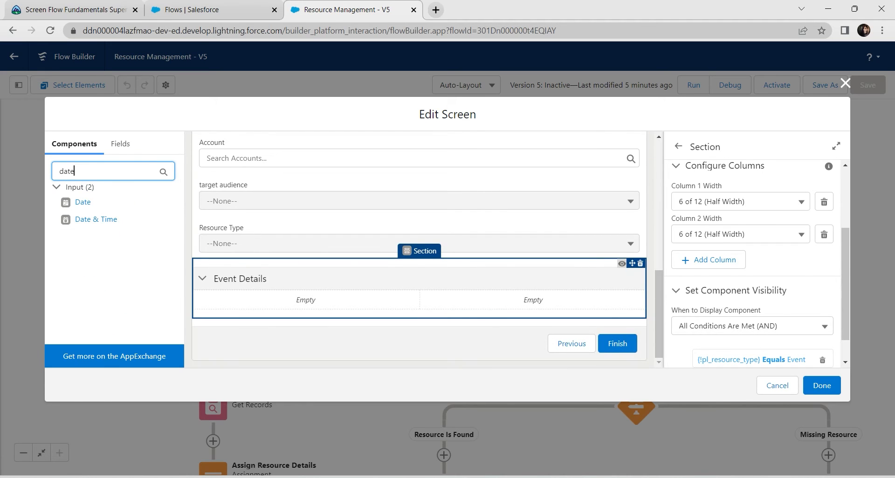
{"action": "left_click_drag", "start_coordinate": [95, 219], "coordinate": [301, 301]}
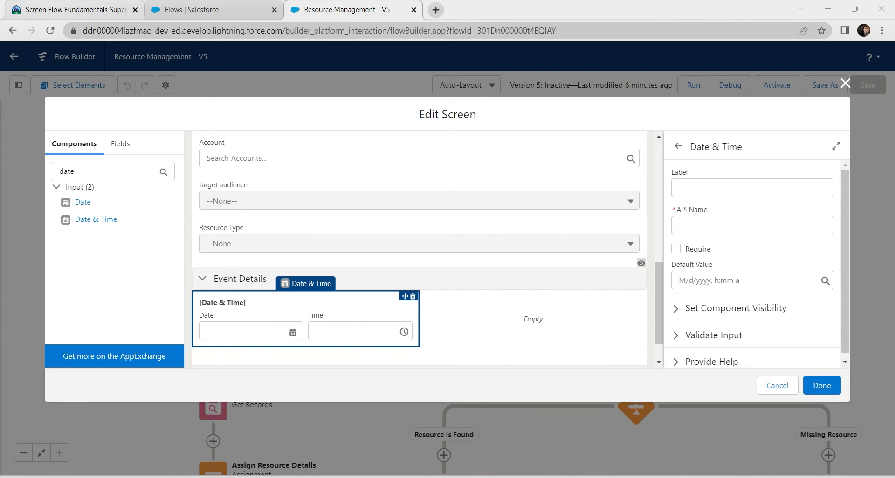
Label the Date & Time component "start date and time", copying the wording from the Trailhead instructions
{"action": "left_click", "coordinate": [75, 9]}
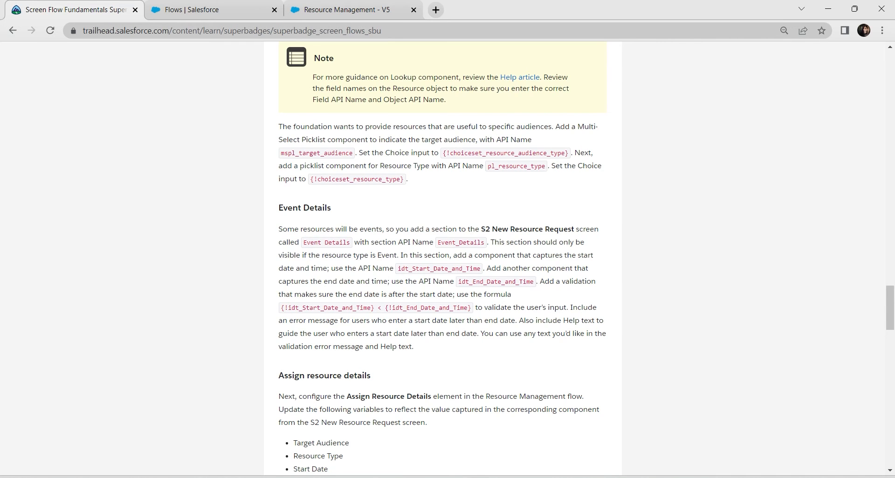
{"action": "left_click_drag", "start_coordinate": [577, 255], "coordinate": [327, 268]}
{"action": "key", "text": "ctrl+c"}
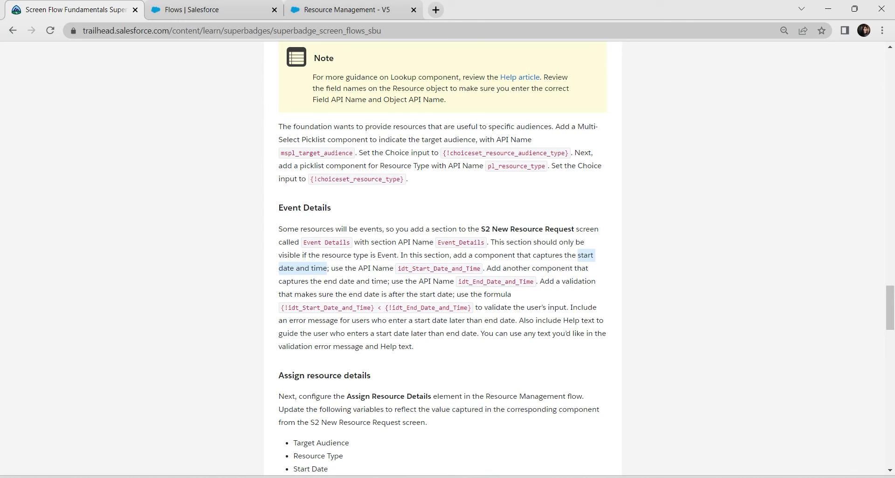
{"action": "left_click", "coordinate": [347, 10]}
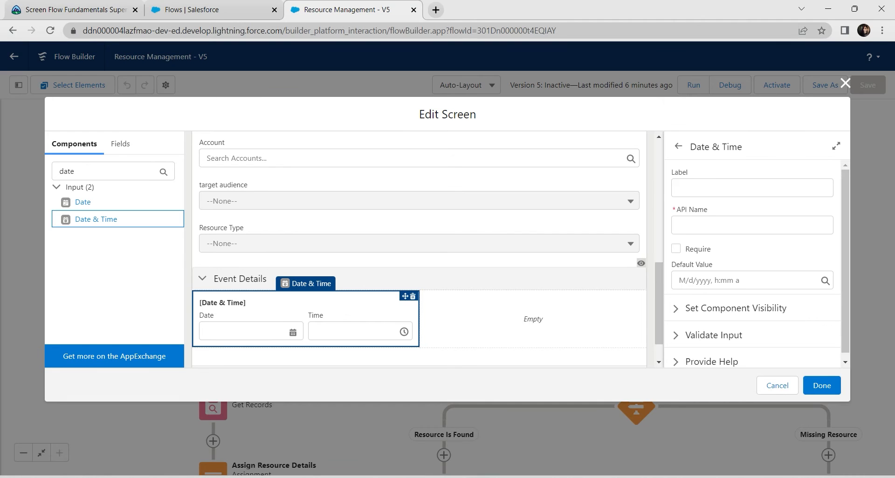
{"action": "left_click", "coordinate": [752, 187]}
{"action": "key", "text": "ctrl+v"}
Set the start date and time component's API name to idt_Start_Date_and_Time, copied from the Trailhead instructions
{"action": "left_click", "coordinate": [711, 226]}
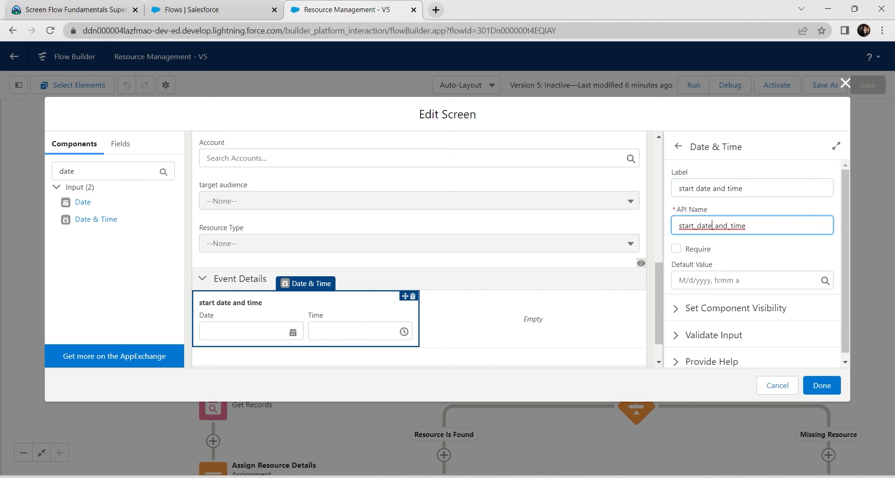
{"action": "left_click", "coordinate": [74, 10]}
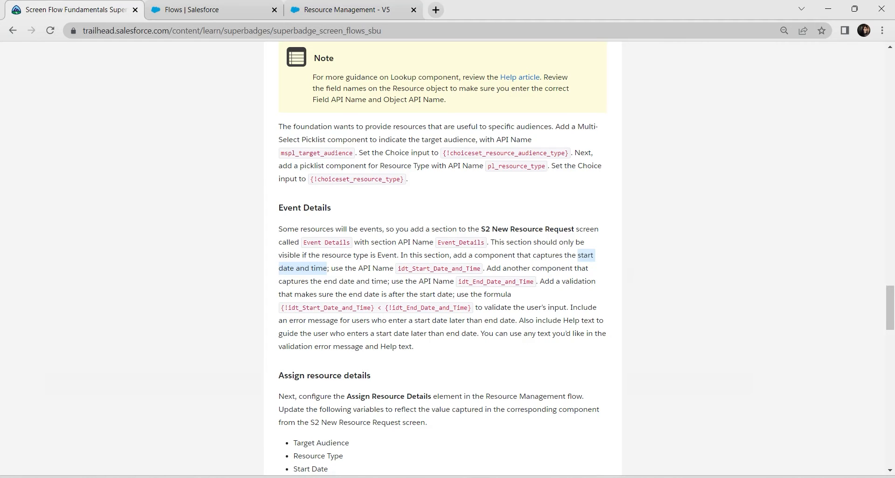
{"action": "left_click", "coordinate": [438, 269]}
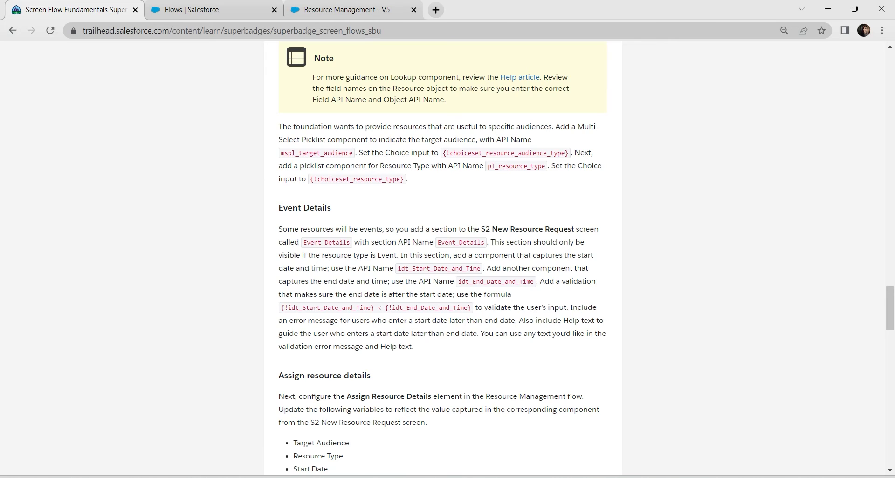
{"action": "left_click_drag", "start_coordinate": [397, 269], "coordinate": [480, 269]}
{"action": "key", "text": "ctrl+c"}
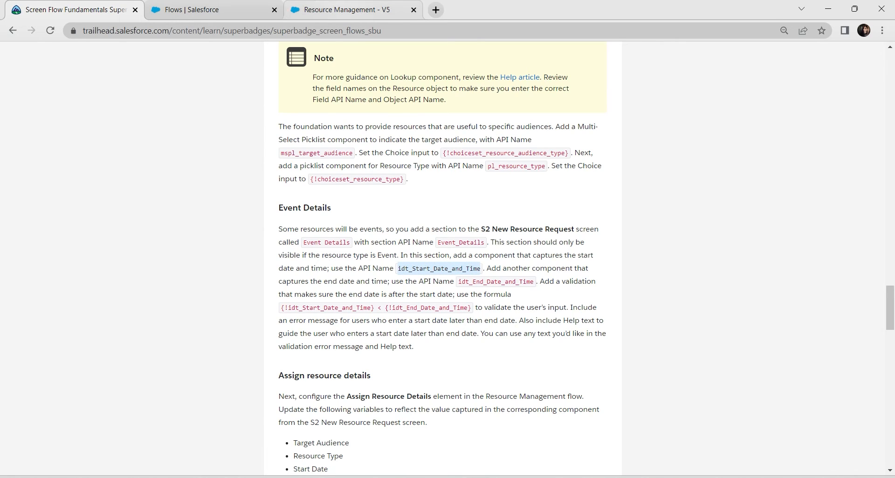
{"action": "left_click", "coordinate": [345, 9]}
{"action": "double_click", "coordinate": [712, 226]}
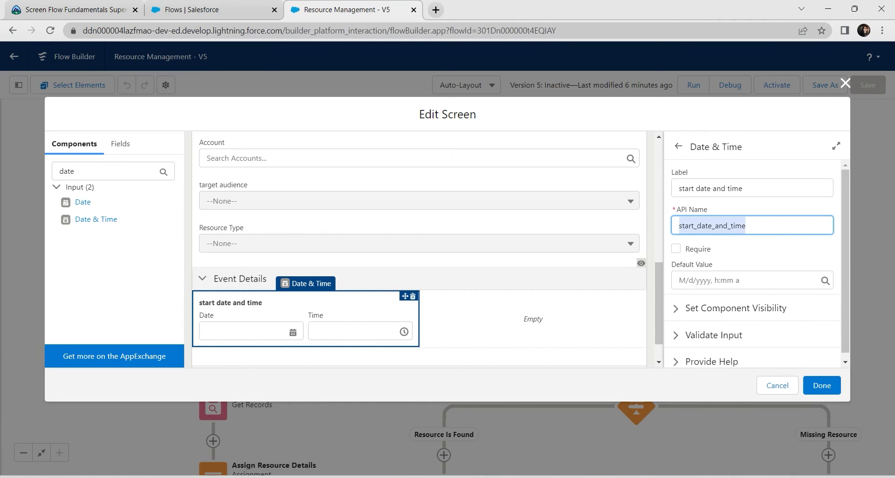
{"action": "key", "text": "ctrl+v"}
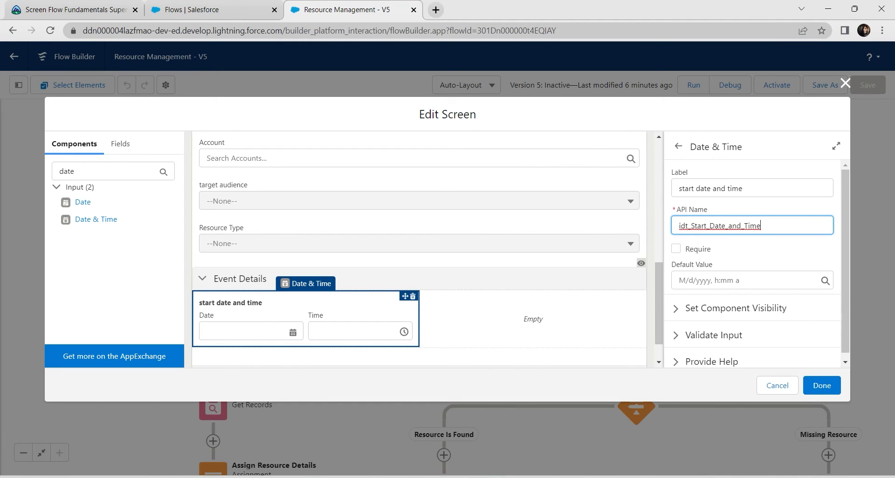
{"action": "key", "text": "Tab"}
{"action": "key", "text": "Tab"}
{"action": "key", "text": "Tab"}
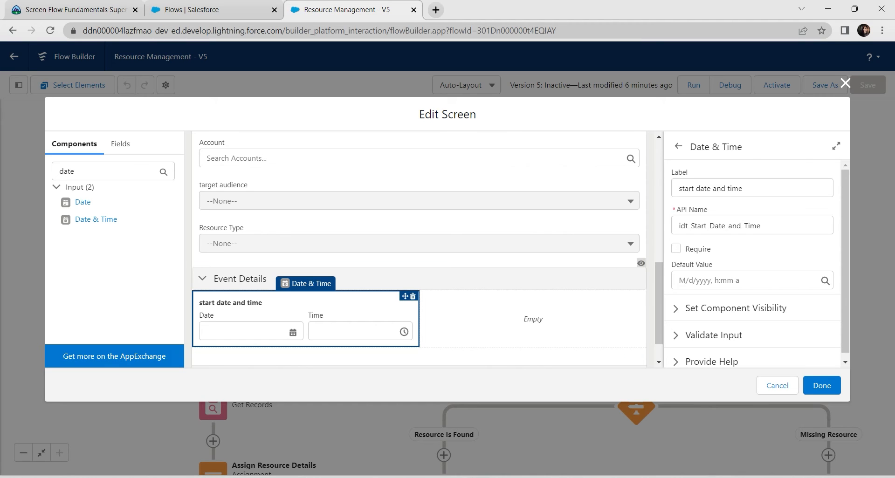
Place a Date & Time component in the second column of Event Details and label it "end date and time", copied from the Trailhead instructions
{"action": "left_click_drag", "start_coordinate": [108, 221], "coordinate": [533, 319]}
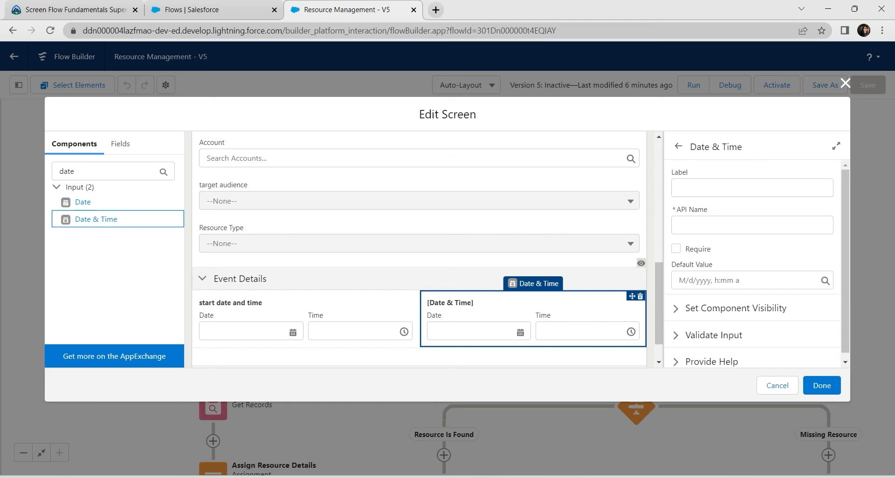
{"action": "left_click", "coordinate": [752, 188]}
{"action": "left_click", "coordinate": [88, 9]}
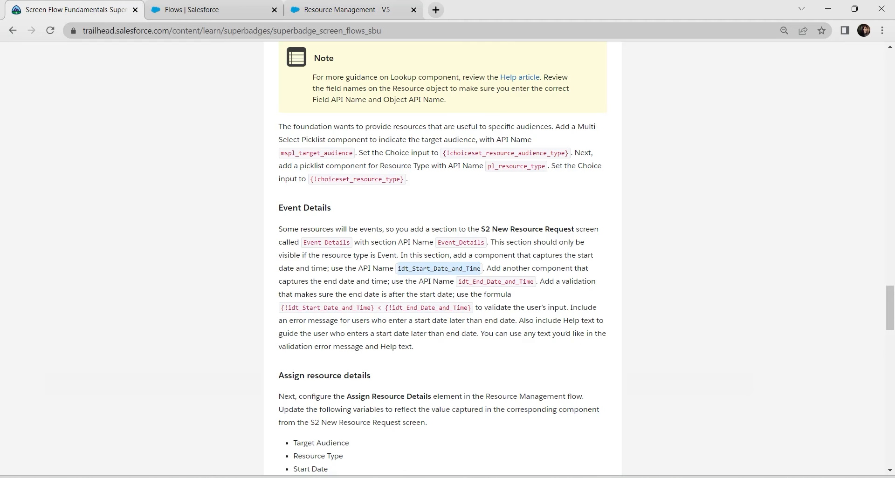
{"action": "left_click", "coordinate": [439, 269]}
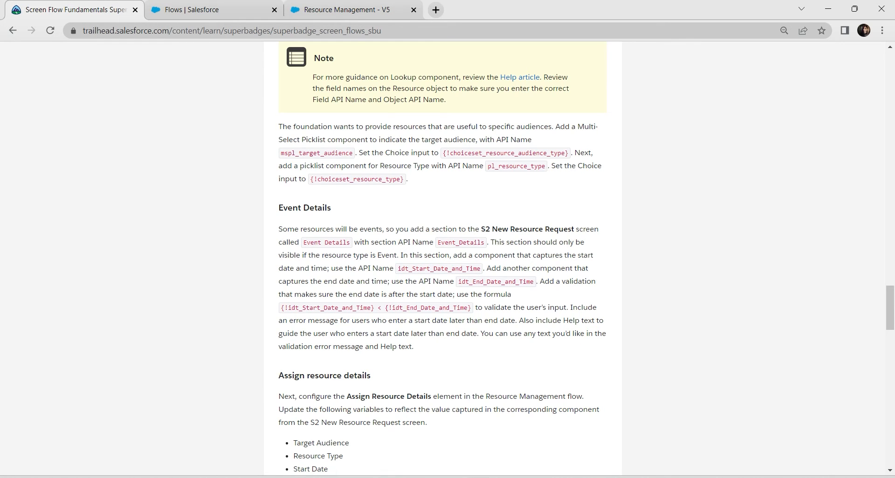
{"action": "left_click_drag", "start_coordinate": [324, 281], "coordinate": [387, 281]}
{"action": "key", "text": "ctrl+c"}
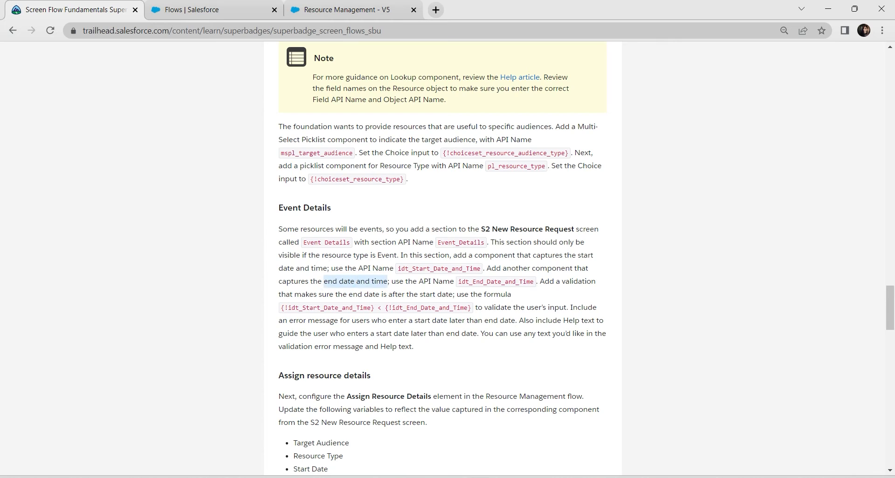
{"action": "left_click", "coordinate": [347, 10]}
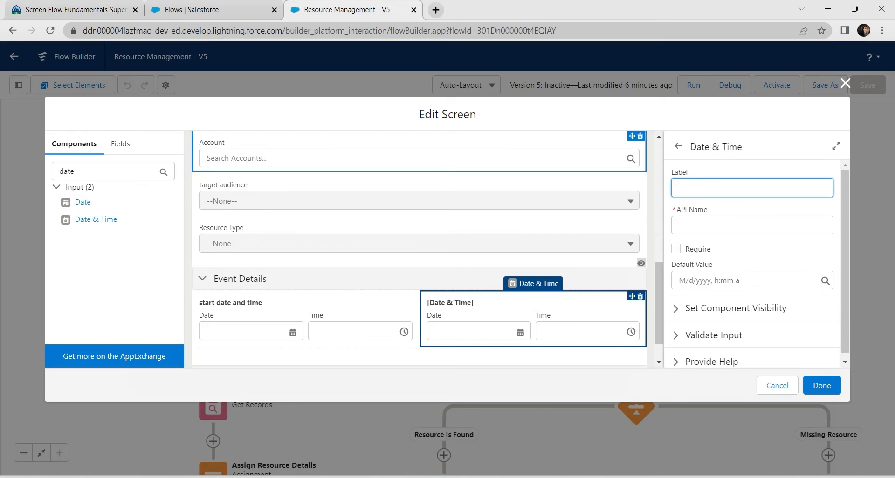
{"action": "key", "text": "ctrl+v"}
{"action": "key", "text": "Tab"}
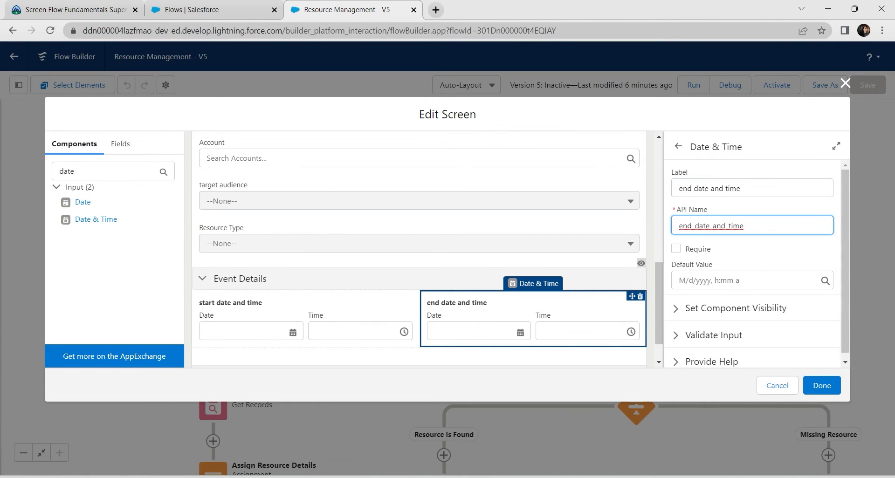
Replace the end date and time component's API name with idt_End_Date_and_Time, copied from the Trailhead instructions
{"action": "left_click", "coordinate": [75, 10]}
{"action": "left_click", "coordinate": [458, 282]}
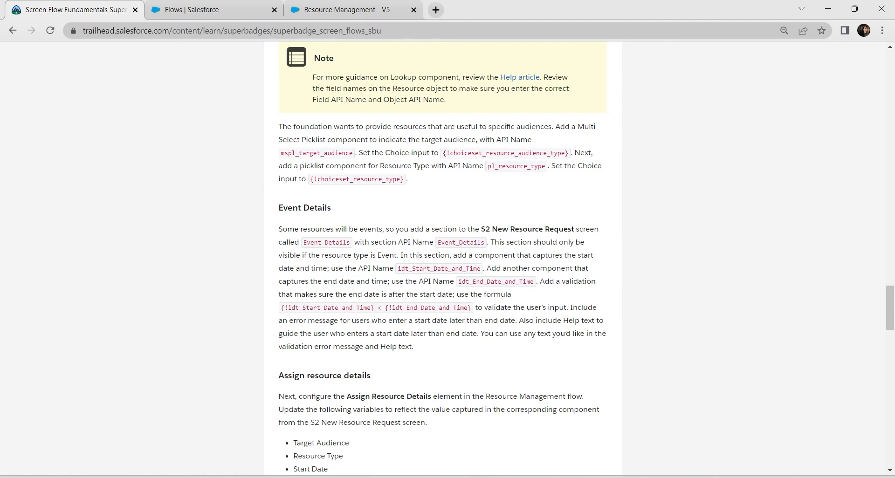
{"action": "left_click_drag", "start_coordinate": [459, 282], "coordinate": [534, 281]}
{"action": "key", "text": "ctrl+c"}
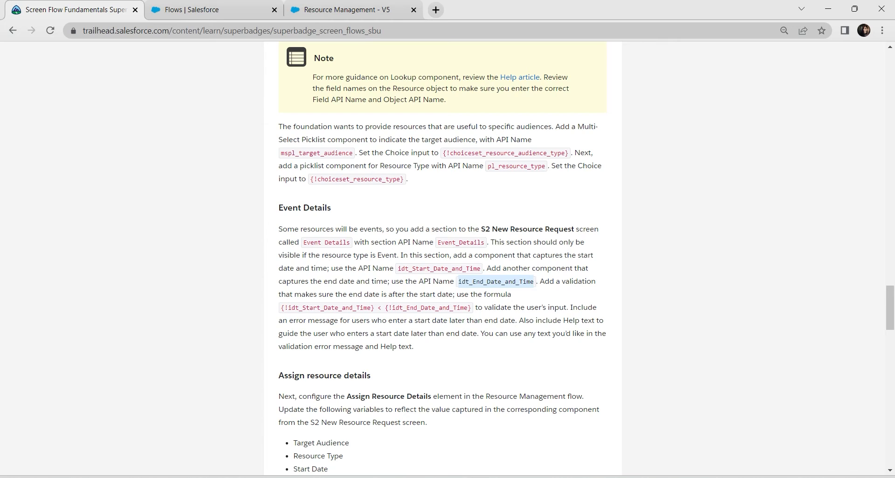
{"action": "left_click", "coordinate": [347, 9]}
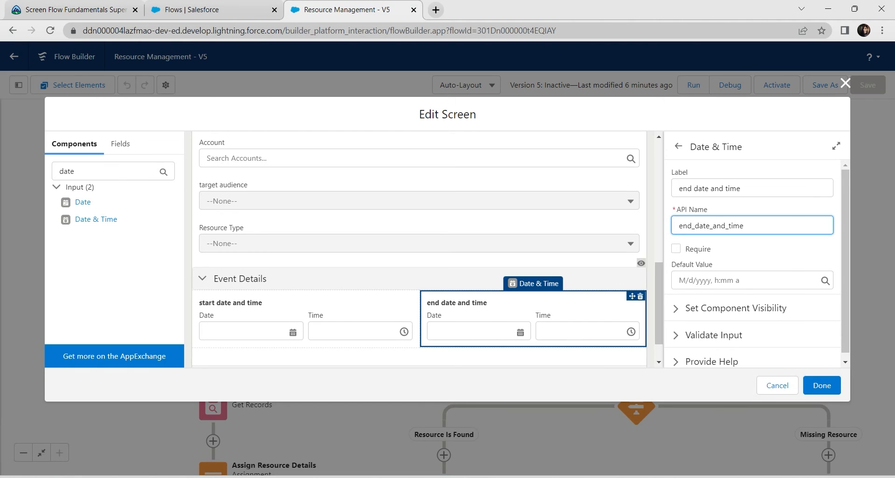
{"action": "key", "text": "ctrl+a"}
{"action": "key", "text": "ctrl+v"}
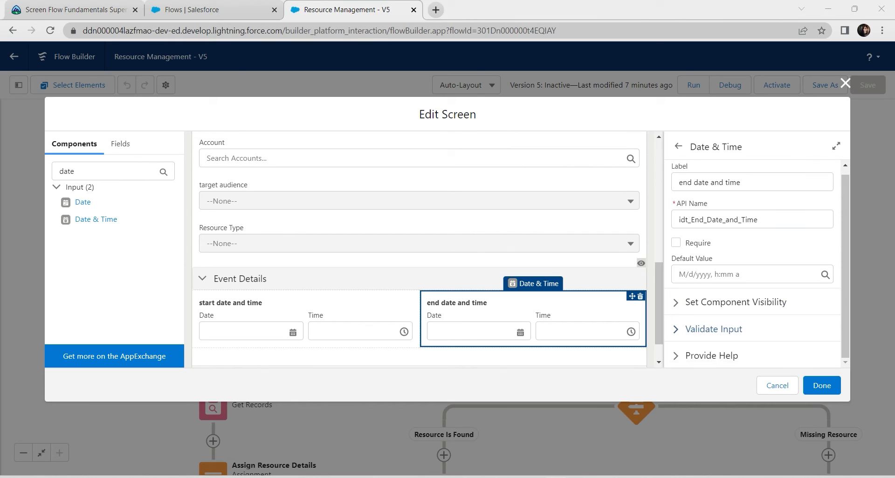
Give the end date and time component the validation error message "enter a start date later than end date"
{"action": "left_click", "coordinate": [721, 329]}
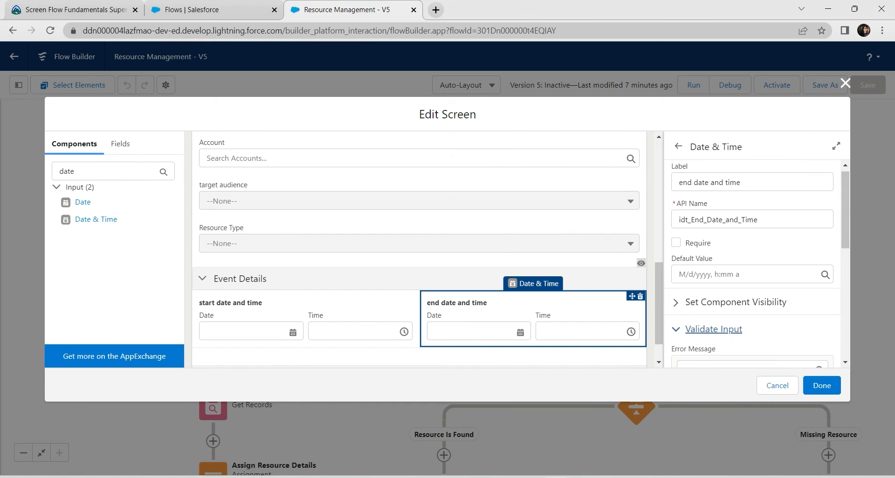
{"action": "scroll", "coordinate": [723, 326], "scroll_direction": "down", "scroll_amount": 3}
{"action": "left_click", "coordinate": [718, 230]}
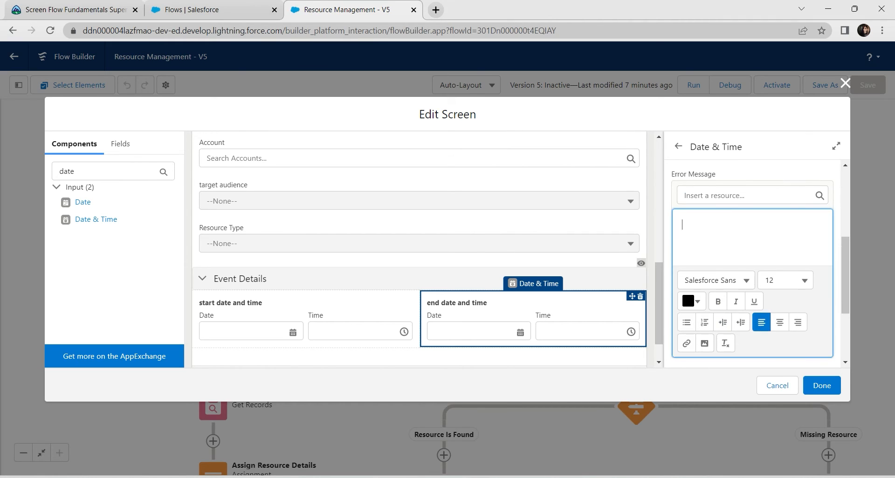
{"action": "type", "text": "en"}
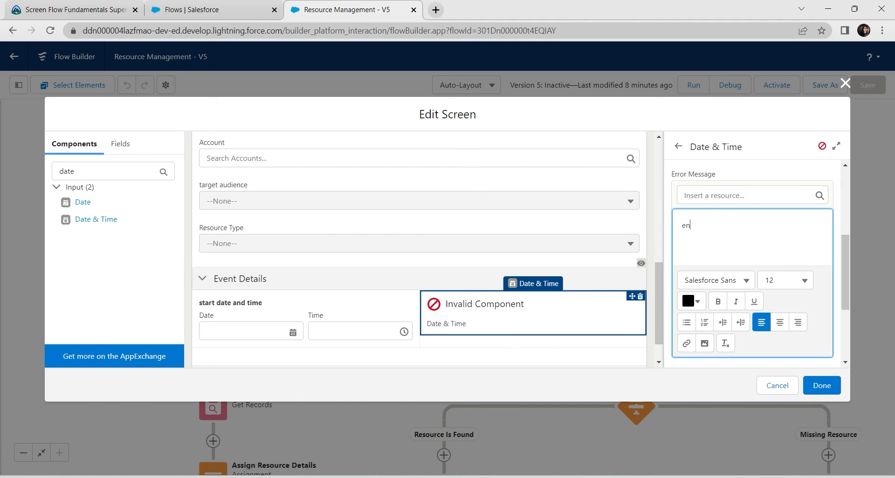
{"action": "type", "text": "ter a stra"}
{"action": "key", "text": "BackSpace"}
{"action": "key", "text": "BackSpace"}
{"action": "type", "text": "art date later than end date"}
Set the end component's validation formula to {!idt_Start_Date_and_Time} < {!idt_End_Date_and_Time}, copied from the Trailhead instructions
{"action": "scroll", "coordinate": [752, 264], "scroll_direction": "down", "scroll_amount": 3}
{"action": "left_click", "coordinate": [751, 298]}
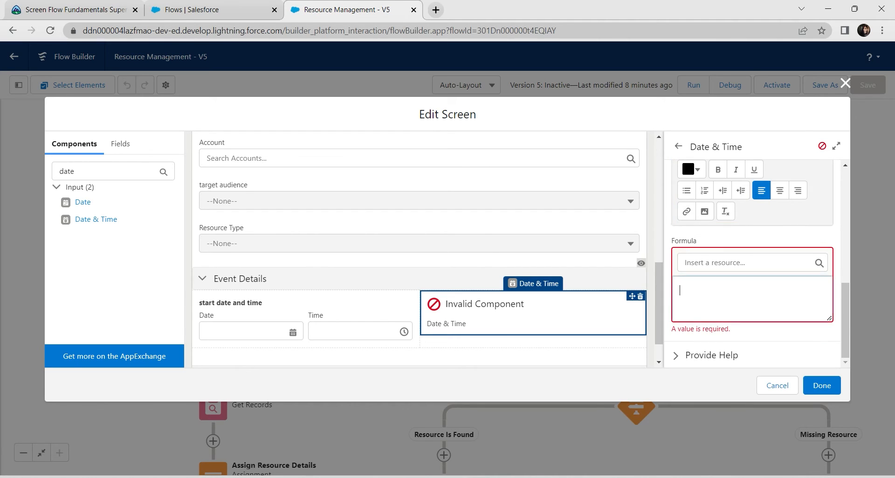
{"action": "left_click", "coordinate": [77, 9]}
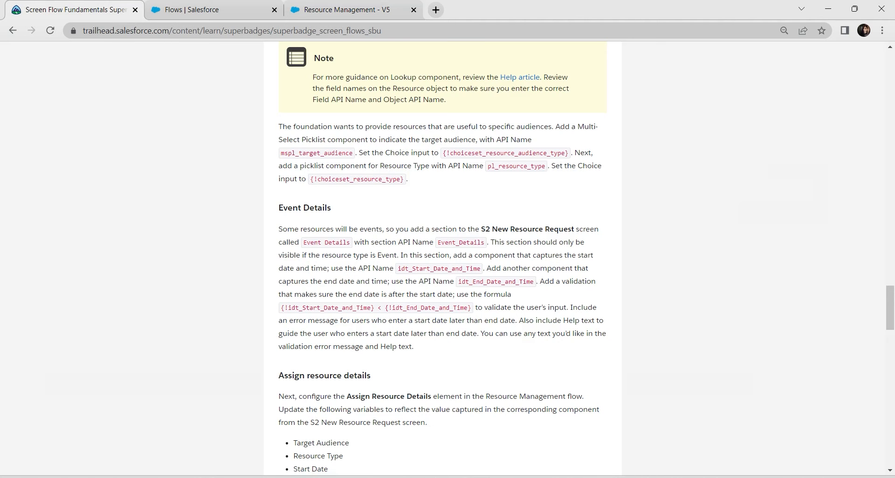
{"action": "left_click_drag", "start_coordinate": [280, 307], "coordinate": [472, 307]}
{"action": "key", "text": "ctrl+c"}
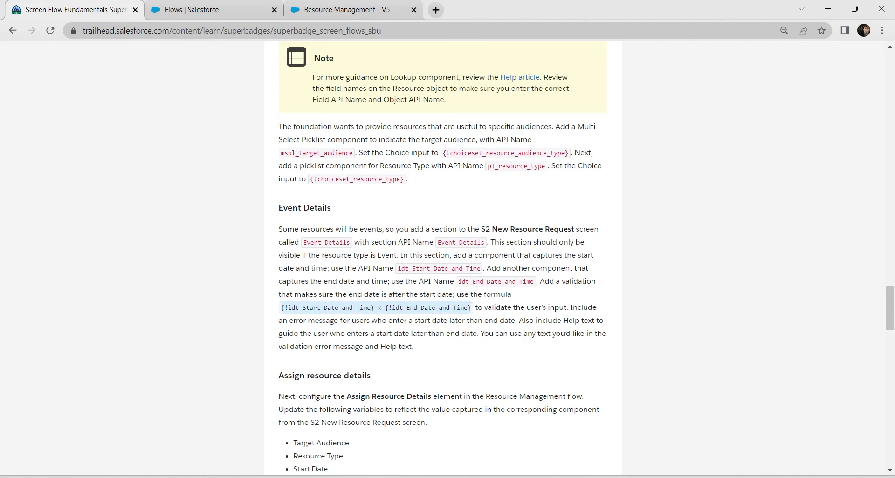
{"action": "left_click", "coordinate": [353, 9]}
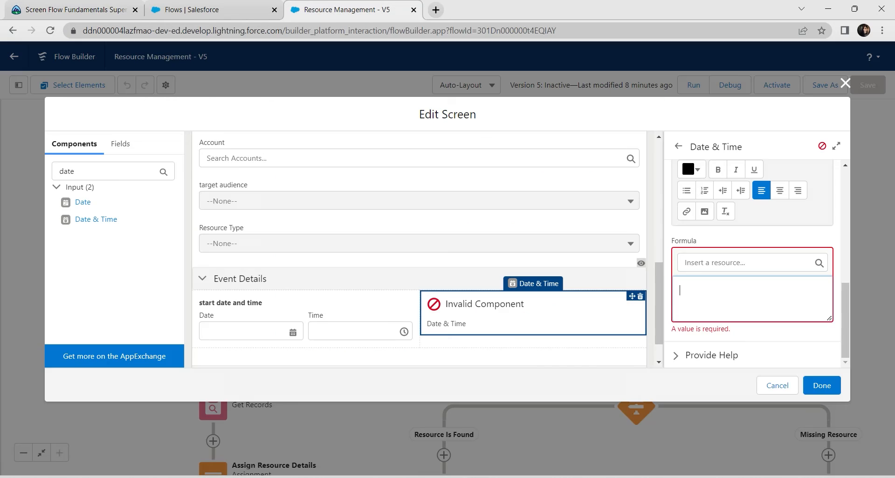
{"action": "key", "text": "ctrl+v"}
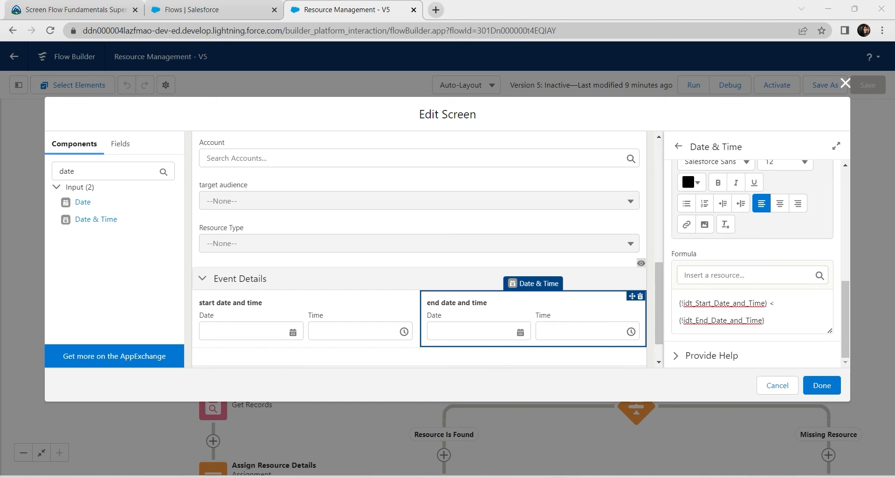
Reuse the error message "enter a start date later than end date" as the end date and time component's help text
{"action": "left_click", "coordinate": [711, 356]}
{"action": "scroll", "coordinate": [752, 261], "scroll_direction": "up", "scroll_amount": 4}
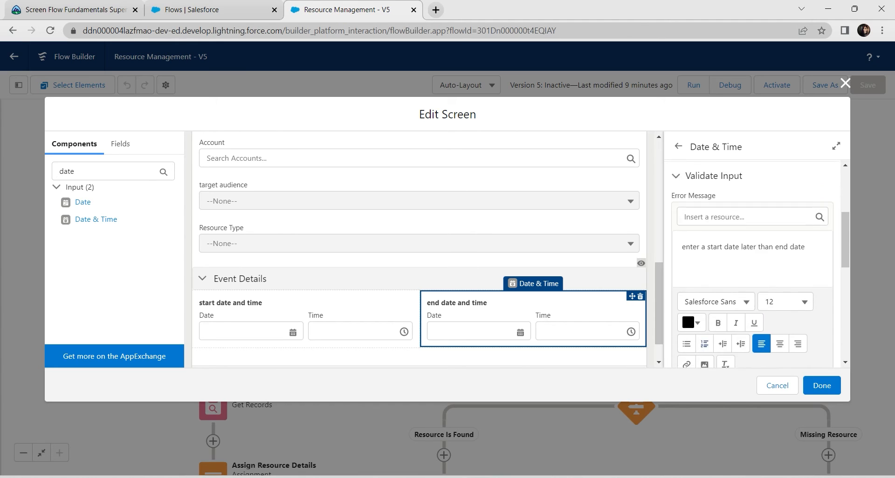
{"action": "left_click_drag", "start_coordinate": [806, 281], "coordinate": [681, 281]}
{"action": "key", "text": "ctrl+c"}
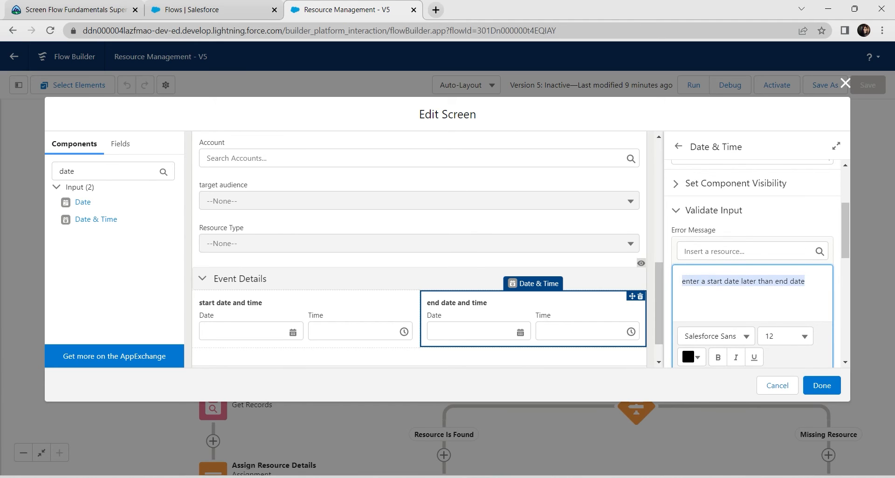
{"action": "scroll", "coordinate": [752, 281], "scroll_direction": "down", "scroll_amount": 3}
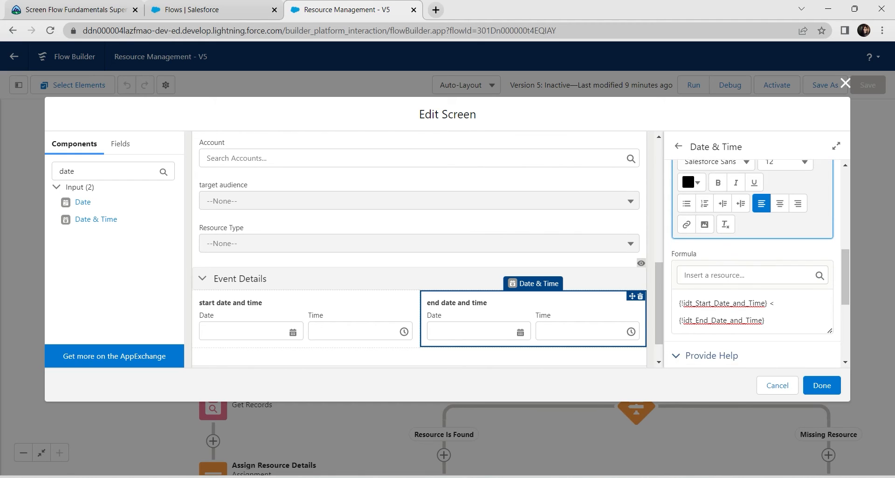
{"action": "scroll", "coordinate": [752, 281], "scroll_direction": "down", "scroll_amount": 2}
{"action": "left_click", "coordinate": [699, 311]}
{"action": "key", "text": "ctrl+v"}
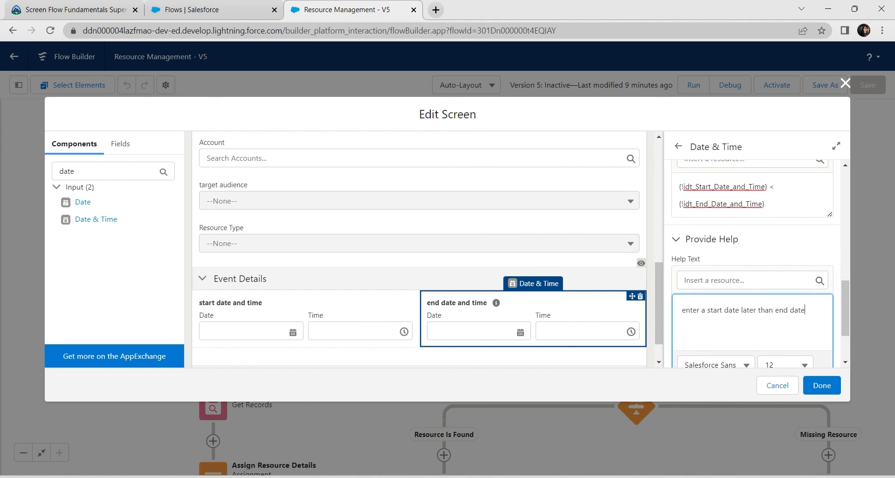
Give the start date and time component the same validation error message, "enter a start date later than end date"
{"action": "left_click", "coordinate": [306, 311]}
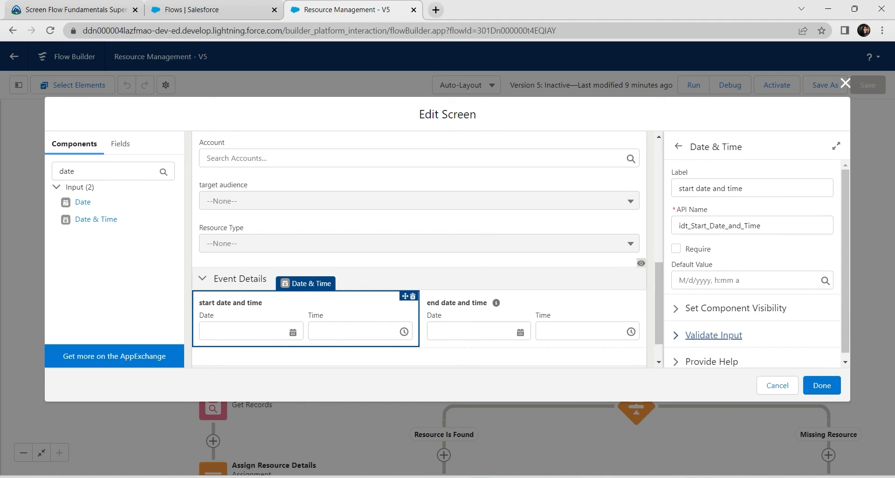
{"action": "left_click", "coordinate": [713, 335]}
{"action": "scroll", "coordinate": [713, 335], "scroll_direction": "down", "scroll_amount": 2}
{"action": "left_click", "coordinate": [751, 298]}
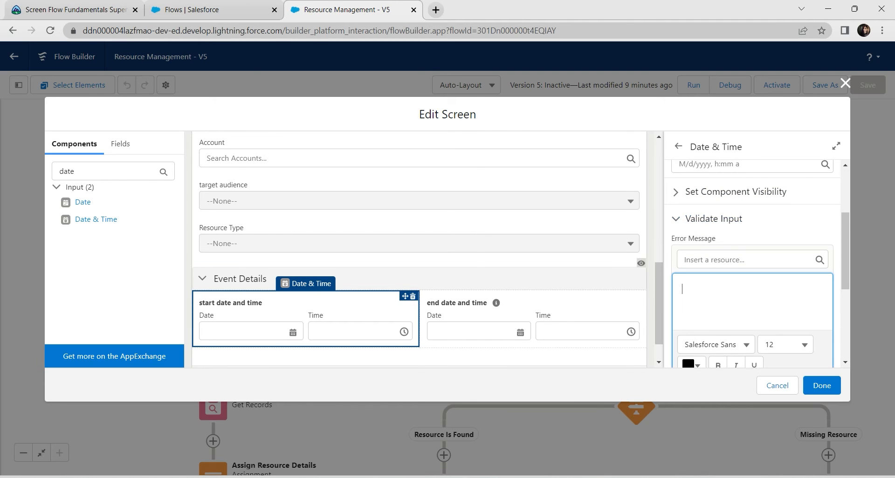
{"action": "key", "text": "ctrl+v"}
Add the help text "enter a start date later than end date" to the start date and time component
{"action": "scroll", "coordinate": [751, 299], "scroll_direction": "down", "scroll_amount": 3}
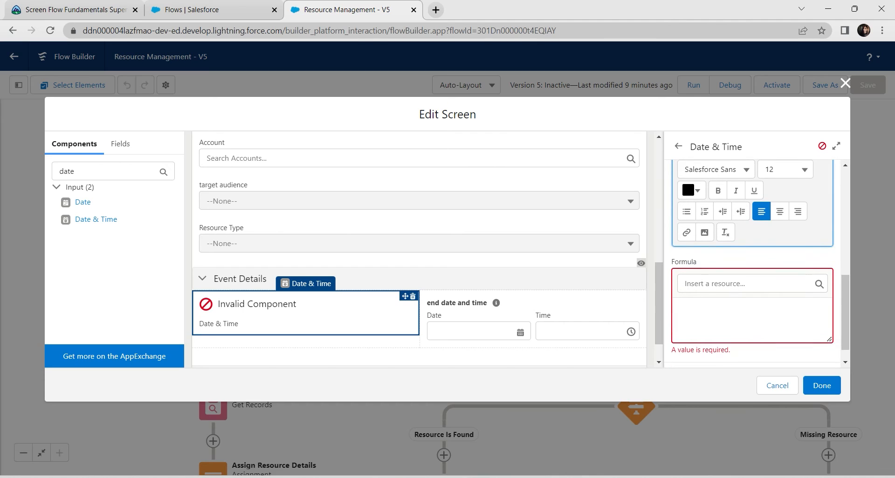
{"action": "scroll", "coordinate": [760, 261], "scroll_direction": "down", "scroll_amount": 1}
{"action": "left_click", "coordinate": [711, 355]}
{"action": "scroll", "coordinate": [711, 350], "scroll_direction": "down", "scroll_amount": 2}
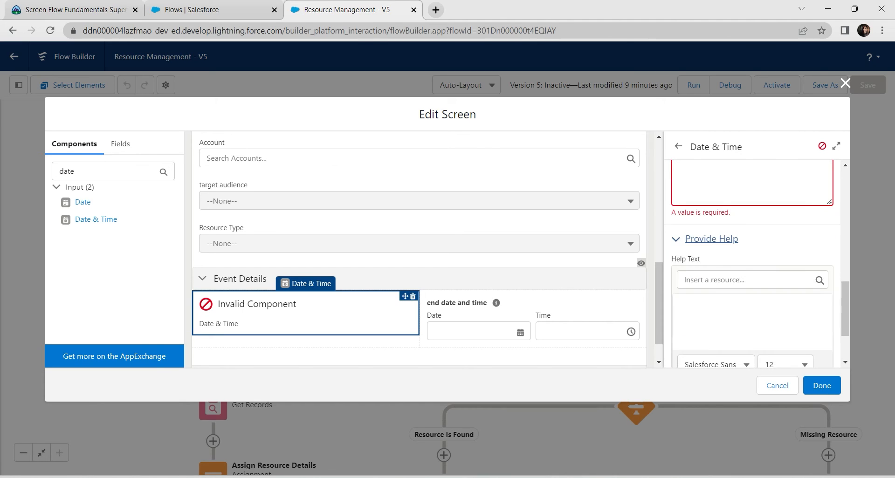
{"action": "left_click", "coordinate": [742, 322]}
{"action": "key", "text": "ctrl+v"}
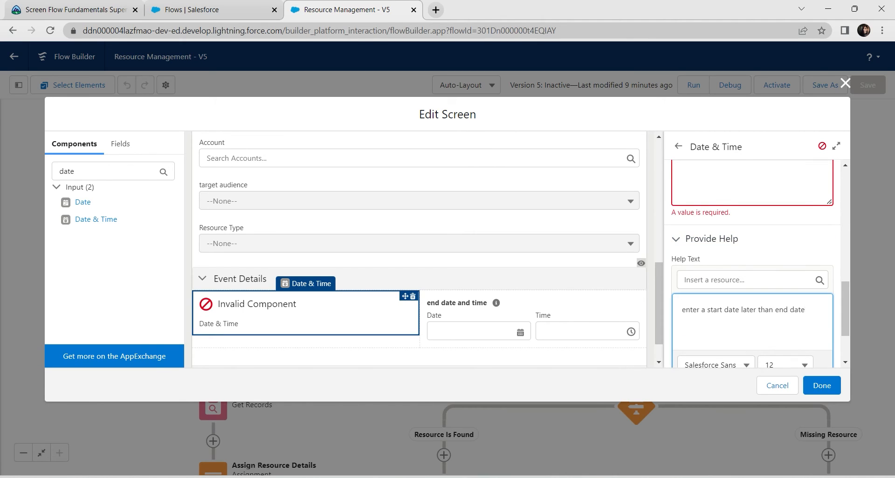
{"action": "scroll", "coordinate": [752, 261], "scroll_direction": "up", "scroll_amount": 3}
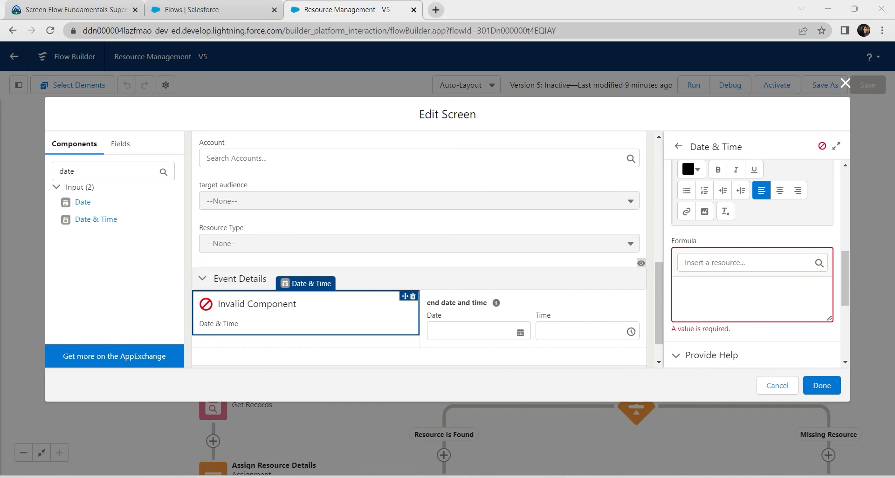
Set the start date and time component's validation formula to {!idt_Start_Date_and_Time} < {!idt_End_Date_and_Time}, finish editing the screen, and save the flow
{"action": "left_click", "coordinate": [718, 296]}
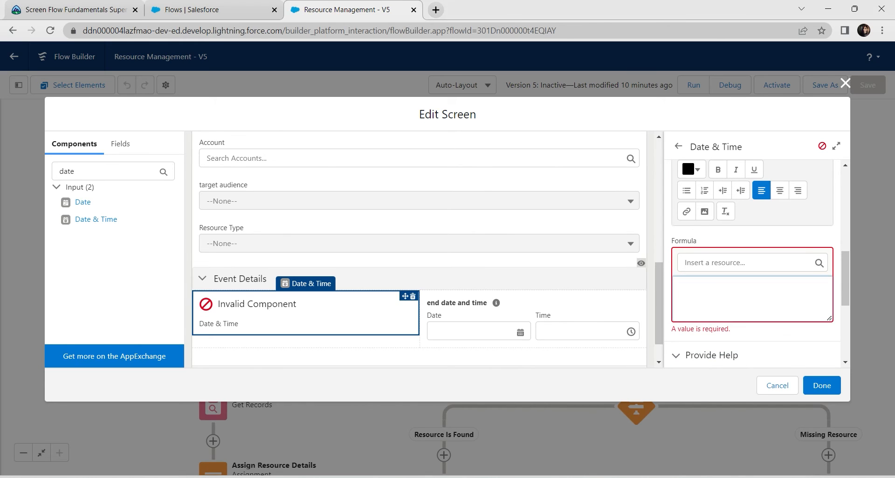
{"action": "type", "text": "{!idt_Start_Date_and_Time} < {!idt_End_Date_and_Time}"}
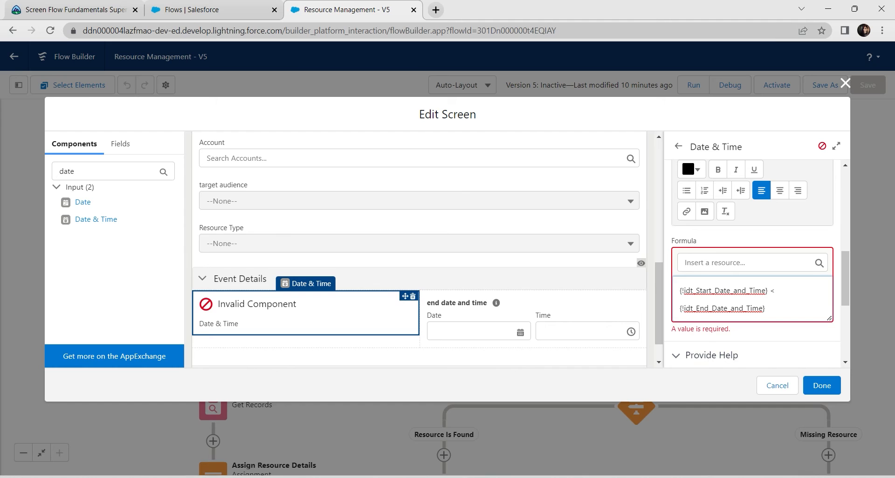
{"action": "left_click", "coordinate": [822, 385]}
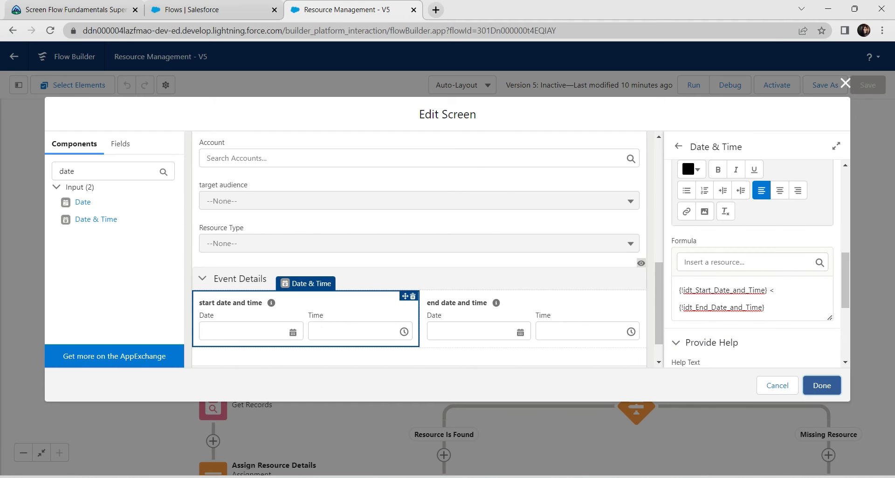
{"action": "left_click", "coordinate": [868, 85]}
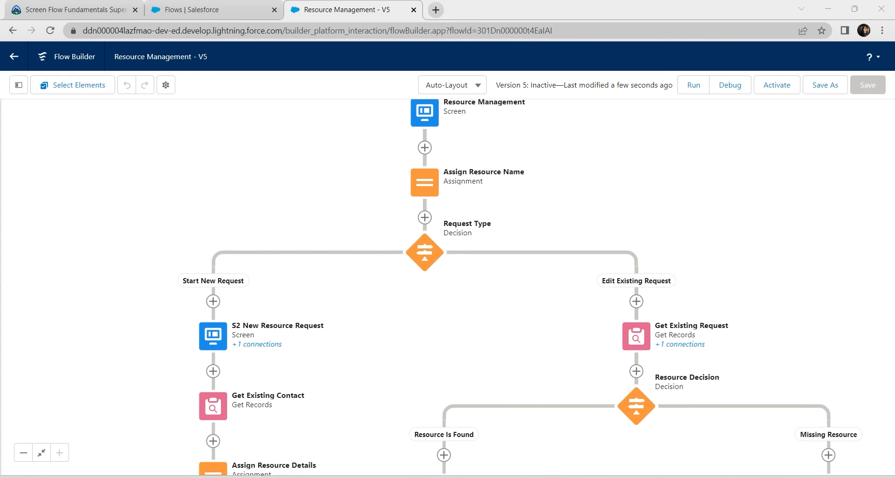
Activate version 5 of the flow and check the "Set up Event Details section" challenge on the Trailhead superbadge page
{"action": "left_click", "coordinate": [777, 85]}
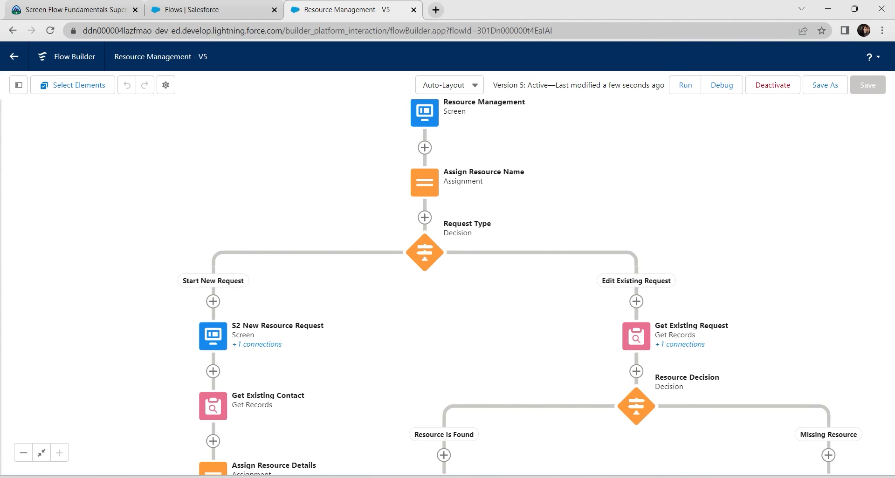
{"action": "key", "text": "ctrl+1"}
{"action": "scroll", "coordinate": [443, 256], "scroll_direction": "down", "scroll_amount": 8}
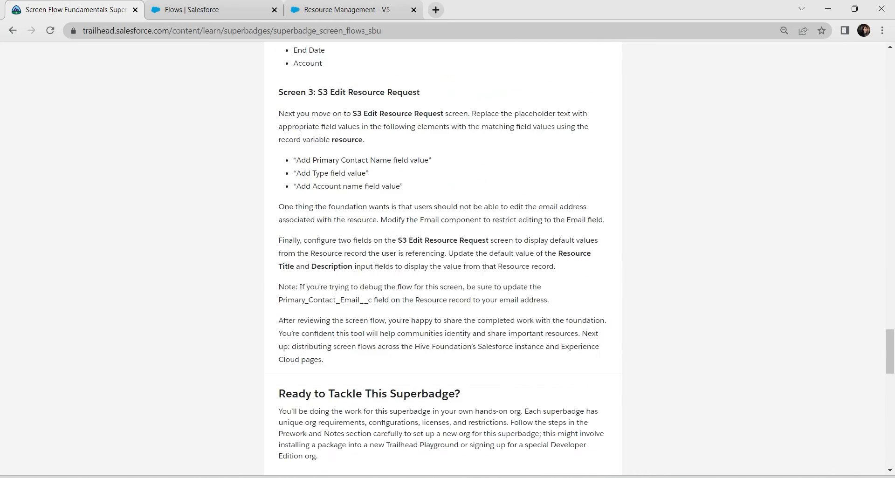
{"action": "scroll", "coordinate": [442, 256], "scroll_direction": "down", "scroll_amount": 13}
{"action": "left_click", "coordinate": [566, 152]}
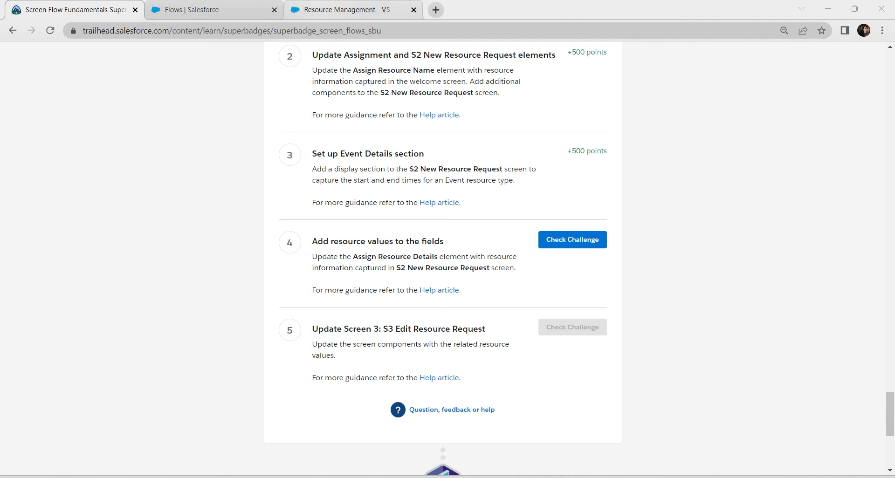
Return to the Resource Management flow and, in the Assign Resource Details assignment, set the resource's Account value to lu_account > Record ID
{"action": "left_click", "coordinate": [345, 10]}
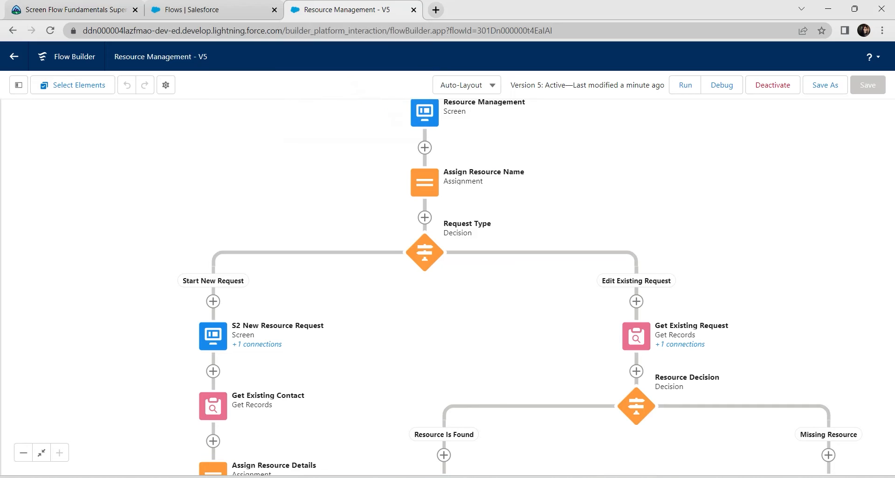
{"action": "left_click_drag", "start_coordinate": [429, 349], "coordinate": [464, 154]}
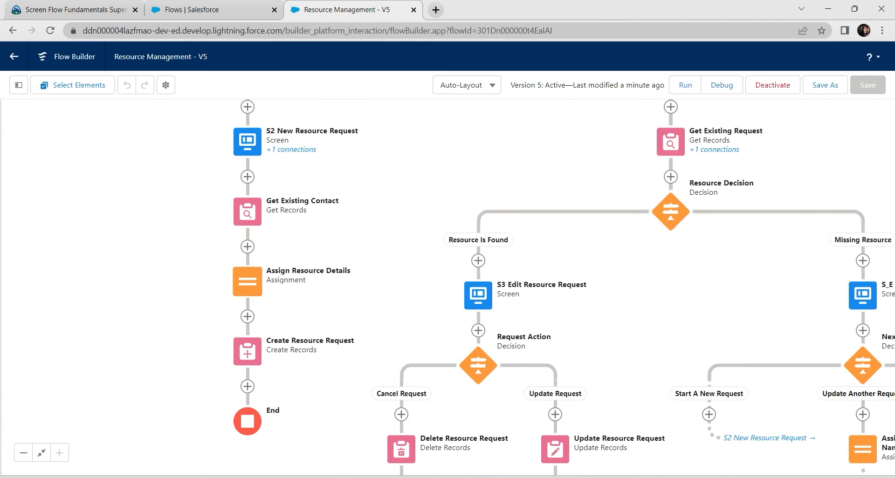
{"action": "double_click", "coordinate": [248, 281]}
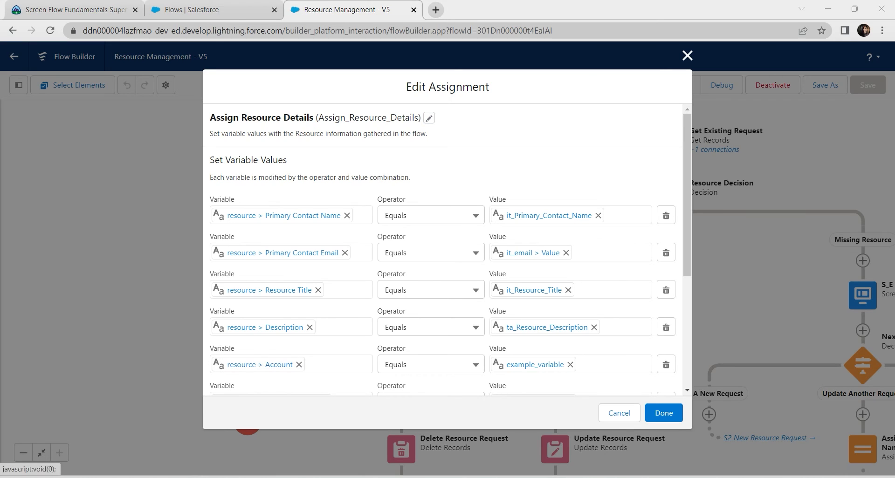
{"action": "left_click", "coordinate": [570, 364]}
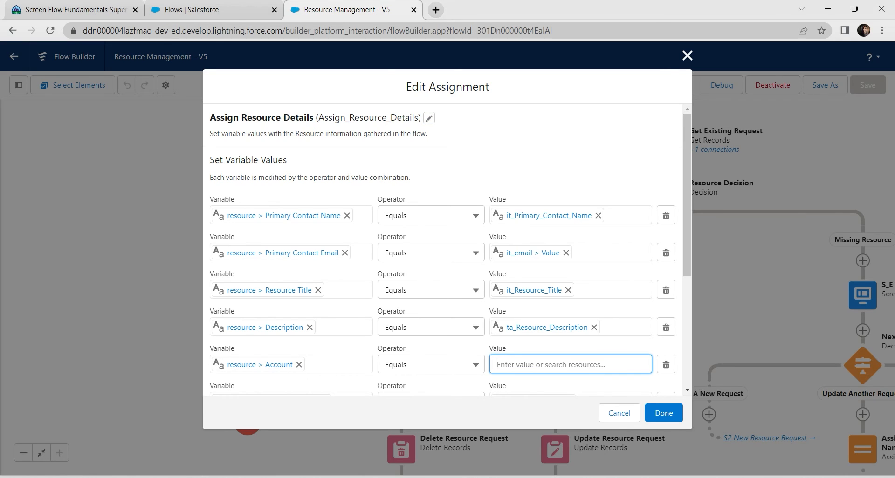
{"action": "type", "text": "lu"}
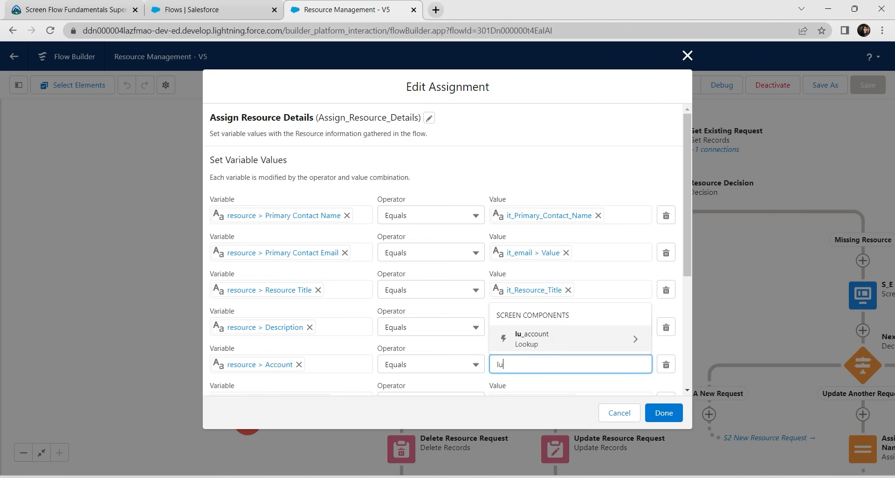
{"action": "key", "text": "Return"}
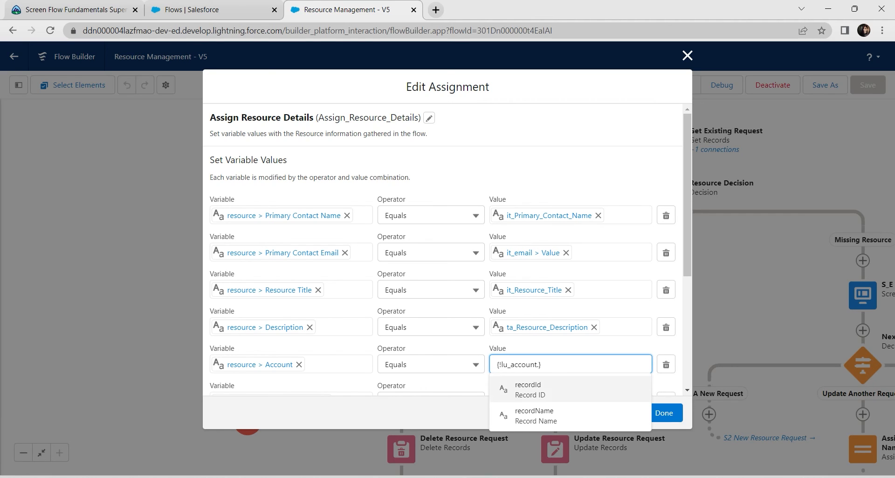
{"action": "key", "text": "Return"}
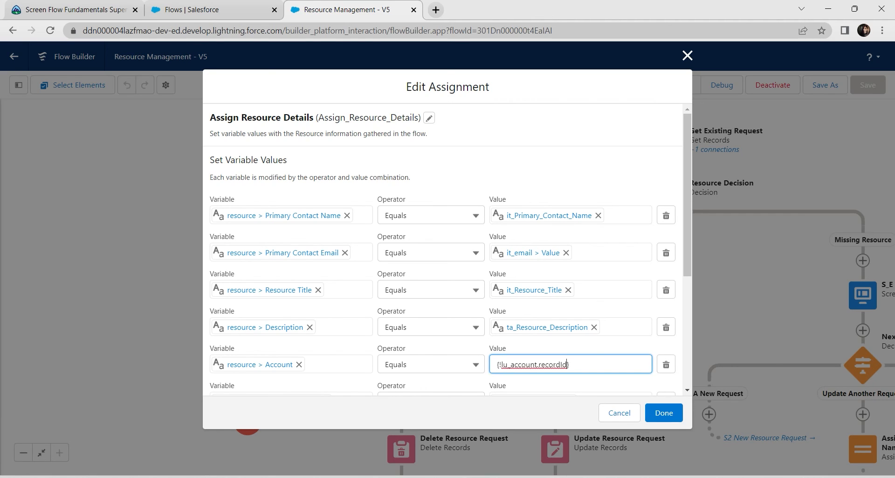
{"action": "key", "text": "alt+Tab"}
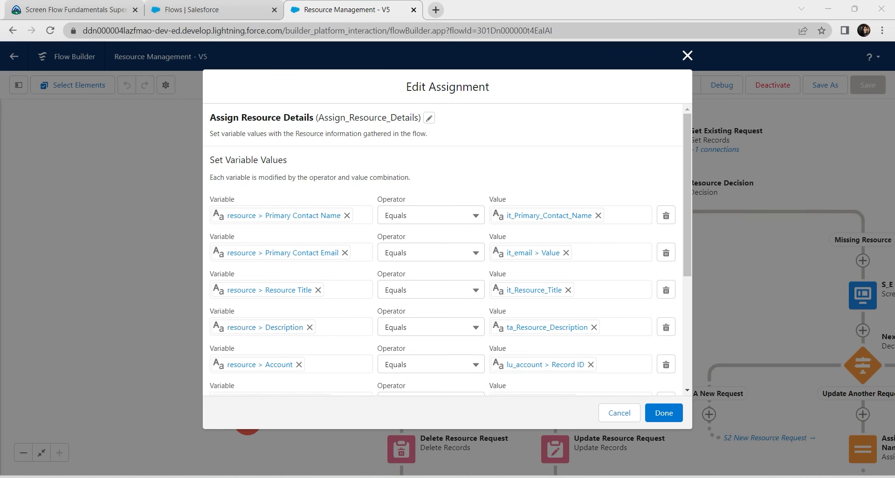
Replace the assignment values with mspl_target_audience for the resource's Target Audience and pl_resource_type for its Type
{"action": "scroll", "coordinate": [448, 250], "scroll_direction": "down", "scroll_amount": 3}
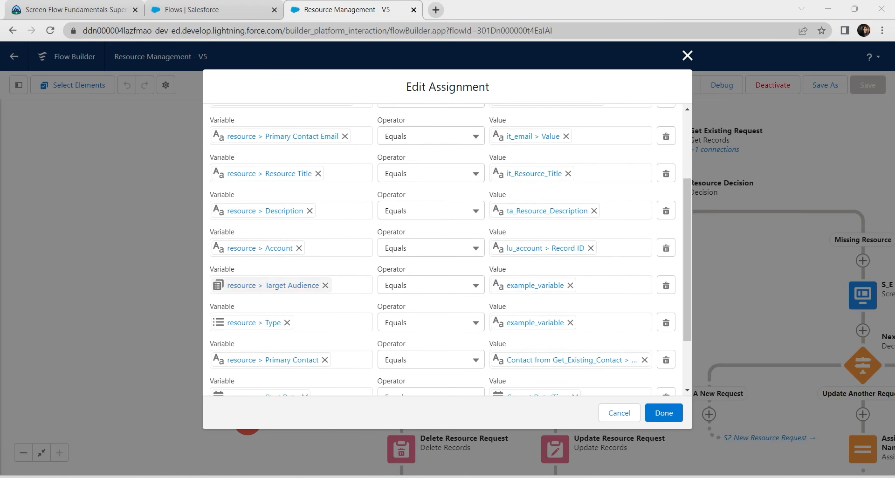
{"action": "left_click", "coordinate": [569, 285]}
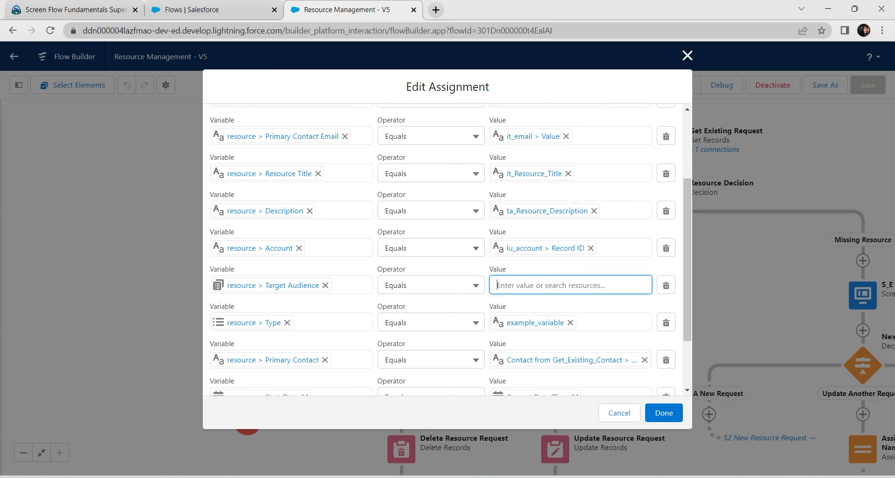
{"action": "type", "text": "ms"}
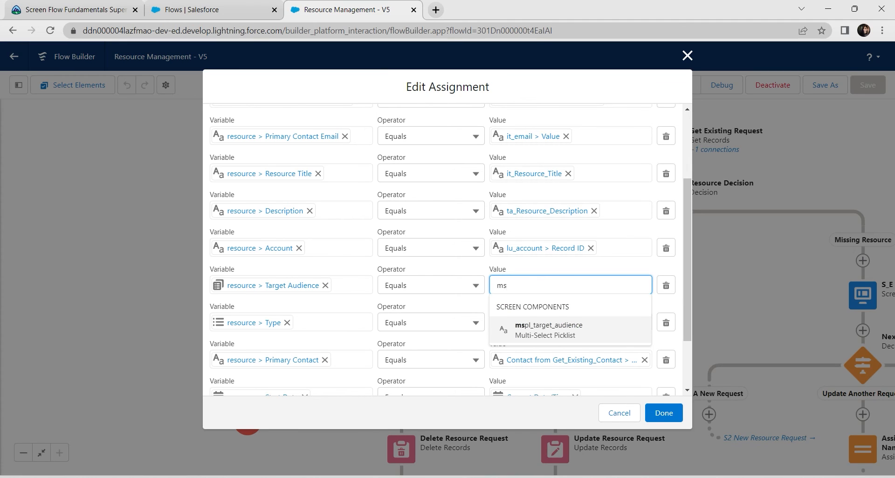
{"action": "key", "text": "Return"}
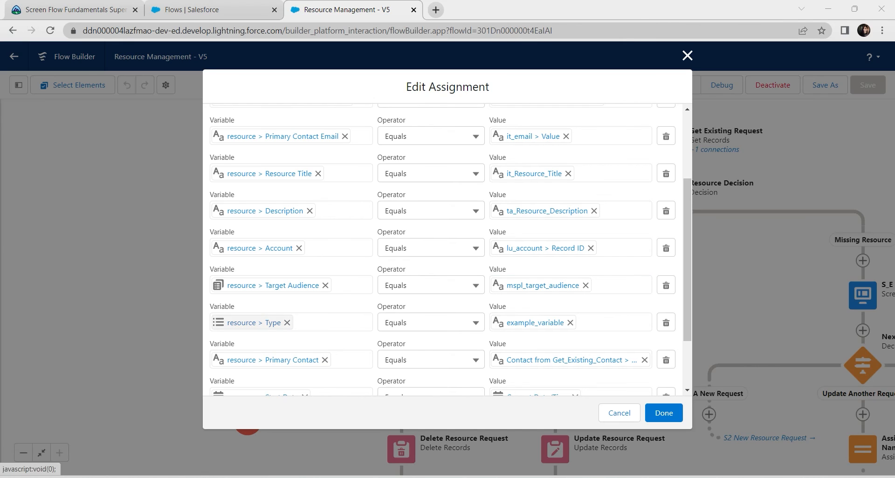
{"action": "left_click", "coordinate": [570, 322]}
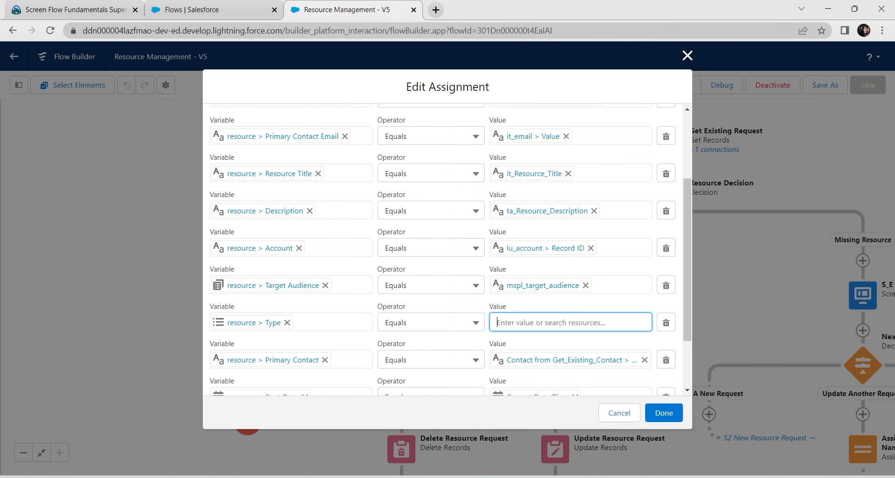
{"action": "type", "text": "pl"}
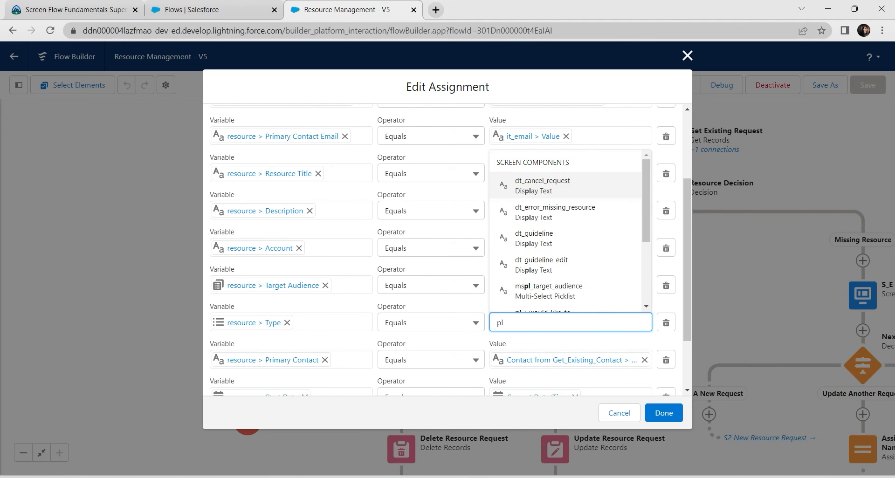
{"action": "scroll", "coordinate": [564, 228], "scroll_direction": "down", "scroll_amount": 3}
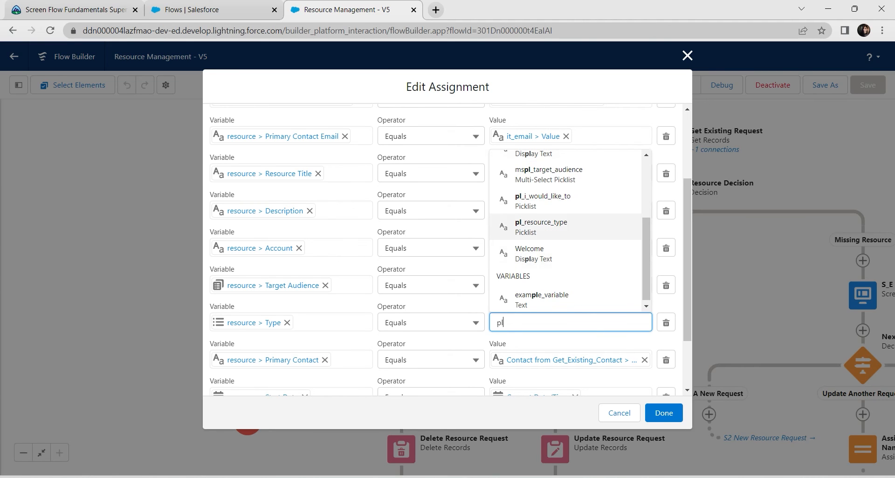
{"action": "left_click", "coordinate": [540, 227]}
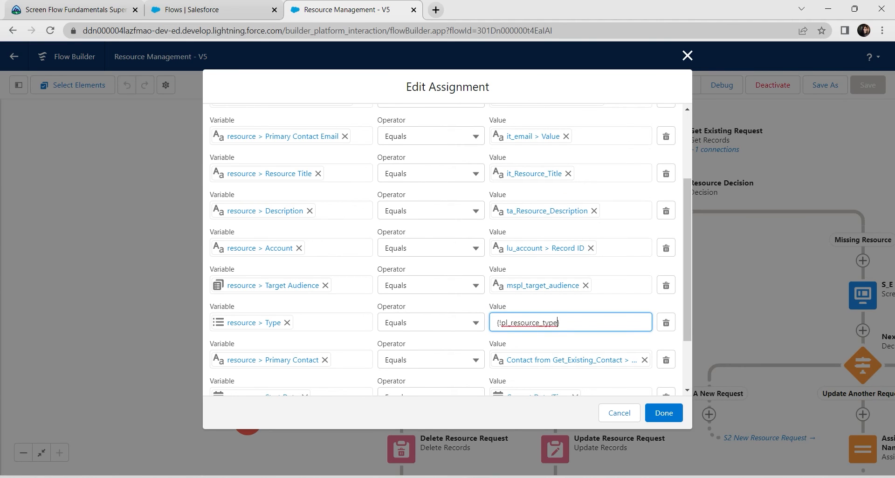
Replace the resource's Start Date value in the assignment with the idt_Start_Date_and_Time screen component
{"action": "scroll", "coordinate": [448, 250], "scroll_direction": "down", "scroll_amount": 2}
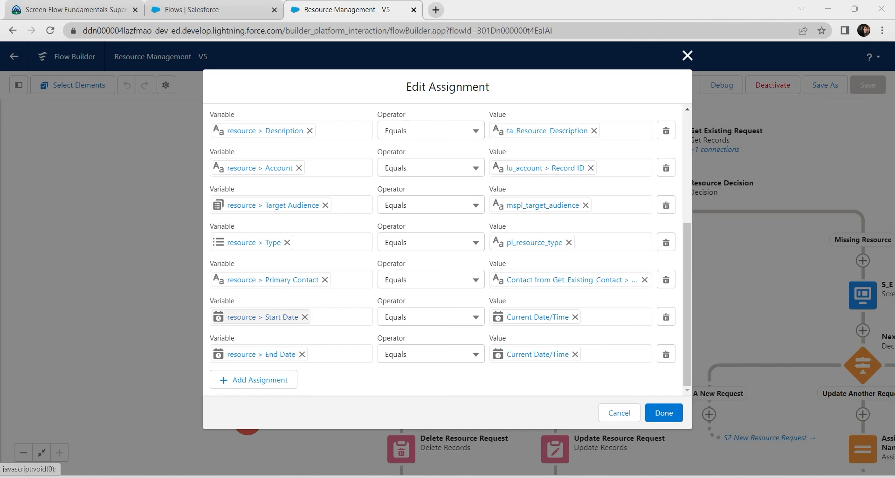
{"action": "left_click", "coordinate": [575, 317]}
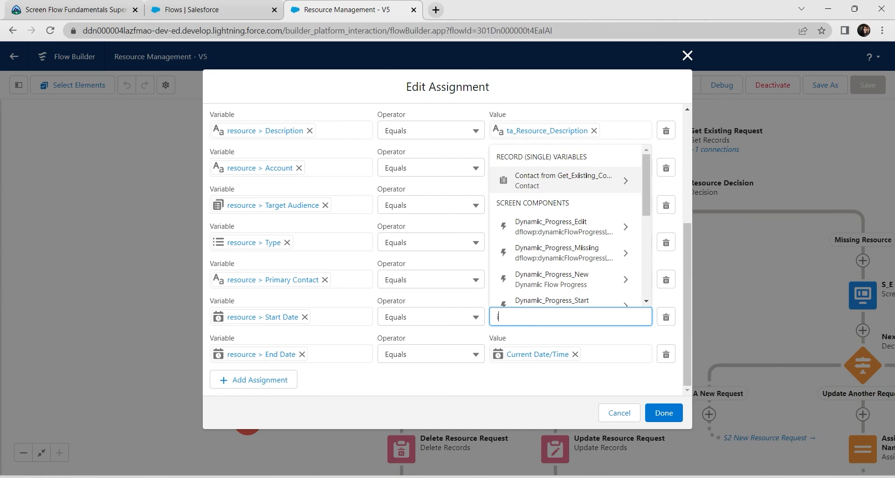
{"action": "type", "text": "isp"}
{"action": "key", "text": "BackSpace"}
{"action": "key", "text": "BackSpace"}
{"action": "key", "text": "BackSpace"}
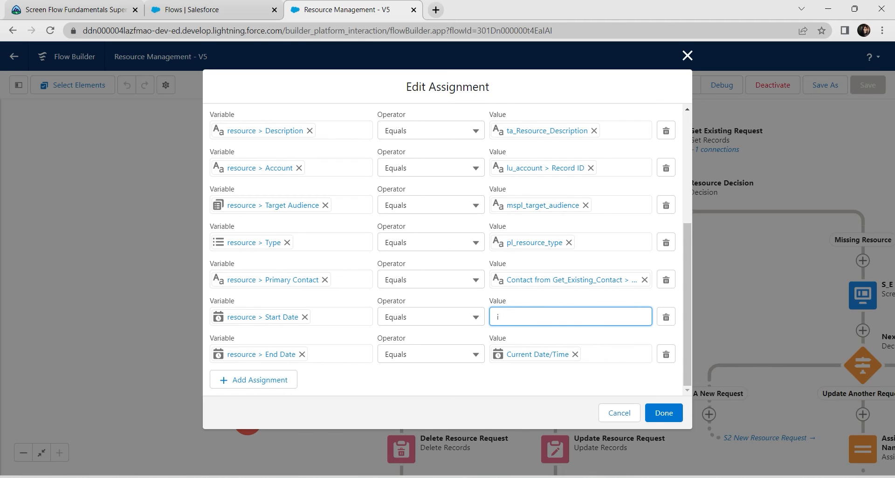
{"action": "type", "text": "sta"}
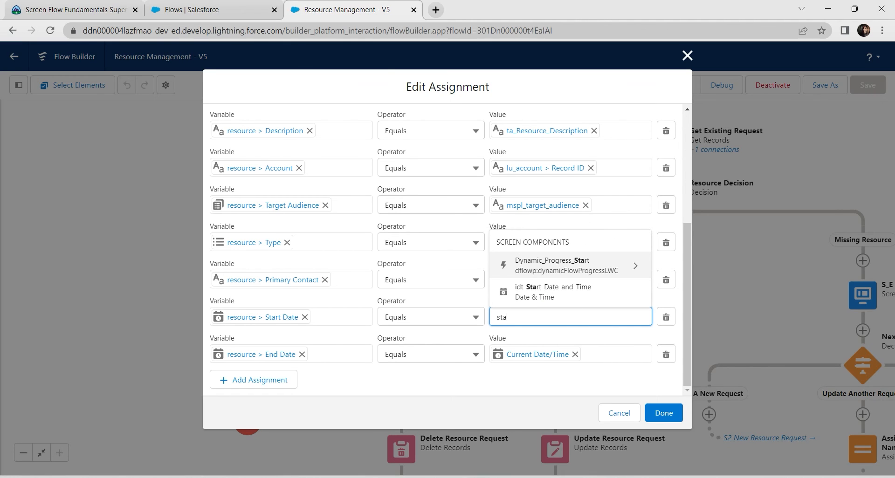
{"action": "key", "text": "Down"}
{"action": "key", "text": "Return"}
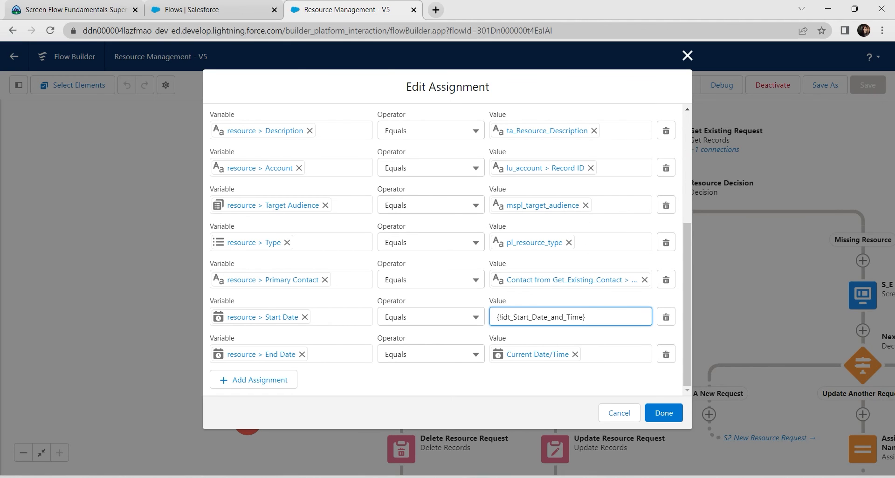
{"action": "left_click", "coordinate": [536, 380]}
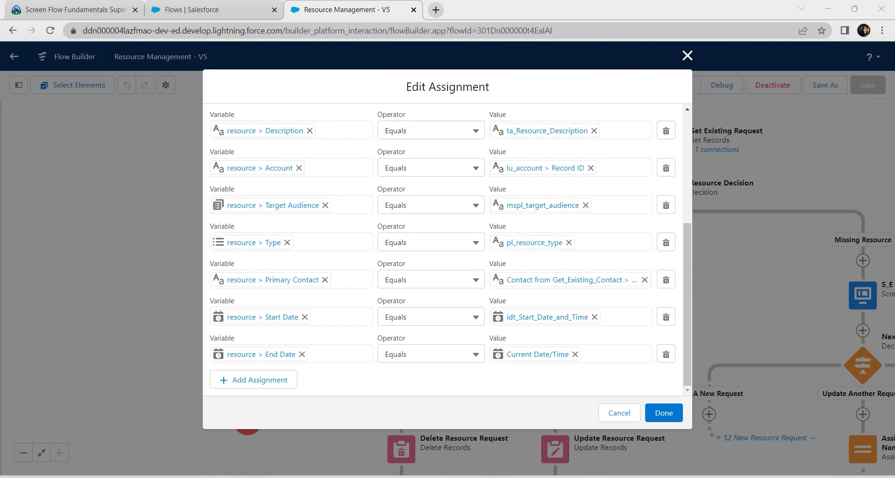
Set the resource's End Date value to idt_End_Date_and_Time and finish editing the assignment
{"action": "left_click", "coordinate": [576, 355]}
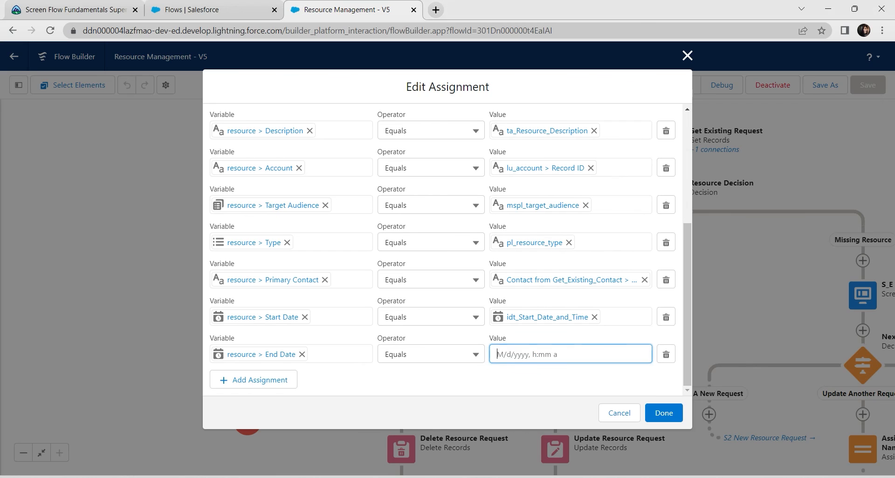
{"action": "type", "text": "end"}
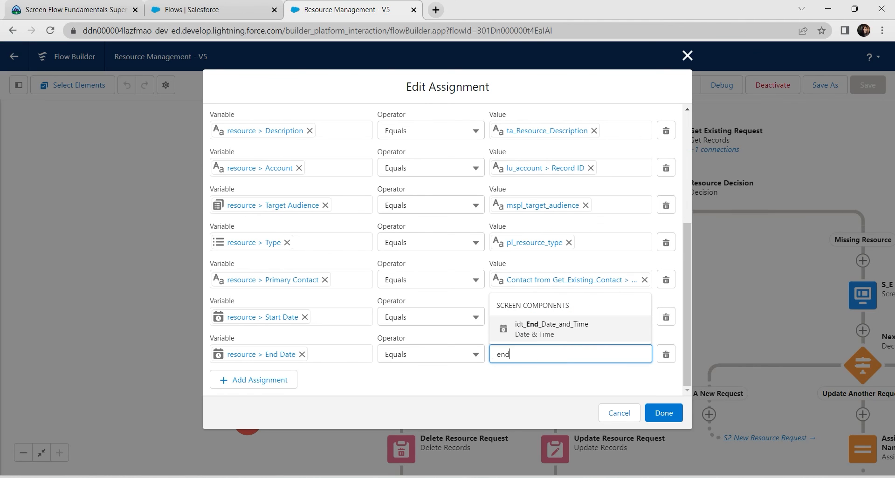
{"action": "left_click", "coordinate": [551, 329]}
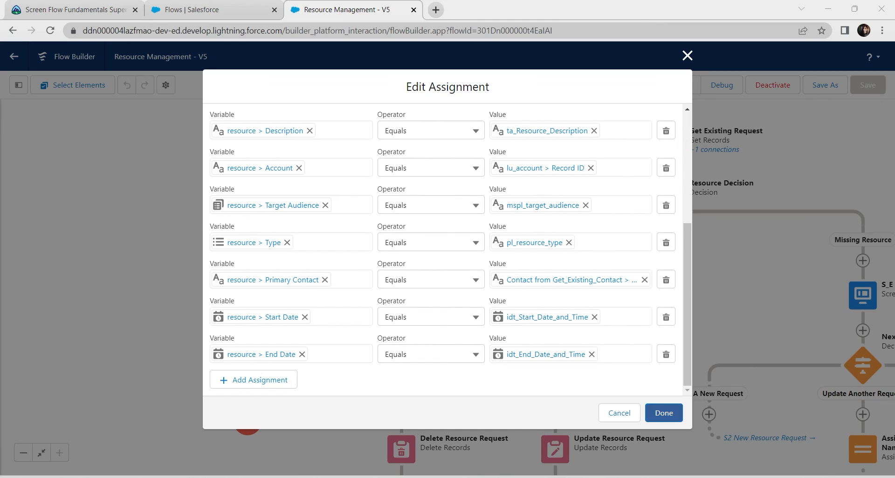
{"action": "left_click", "coordinate": [663, 414]}
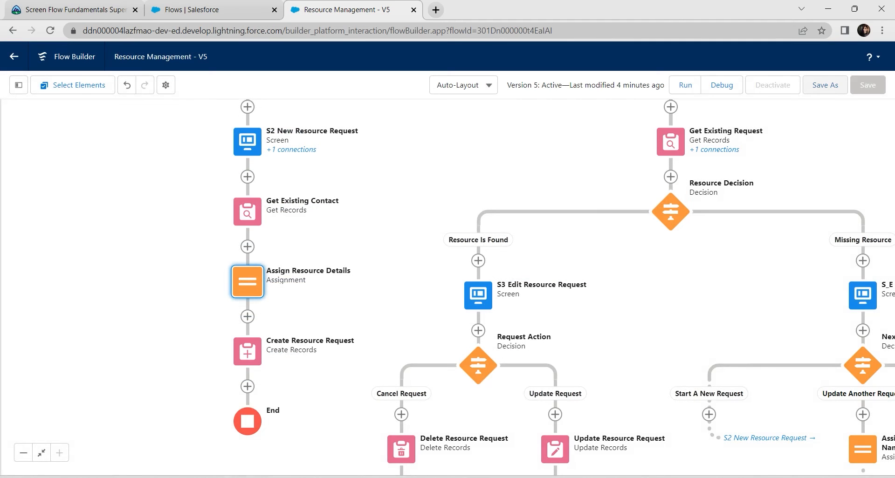
Save the Resource Management flow as a new version, keeping its label and description
{"action": "left_click", "coordinate": [825, 85]}
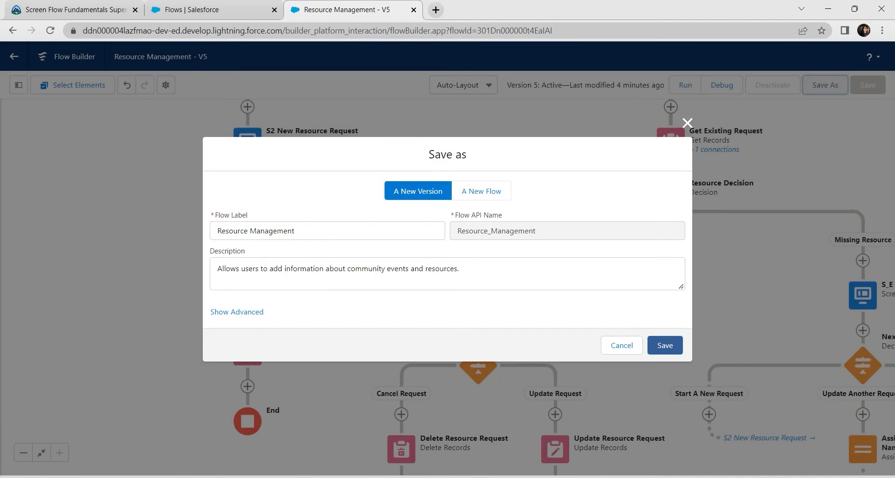
{"action": "left_click", "coordinate": [660, 344]}
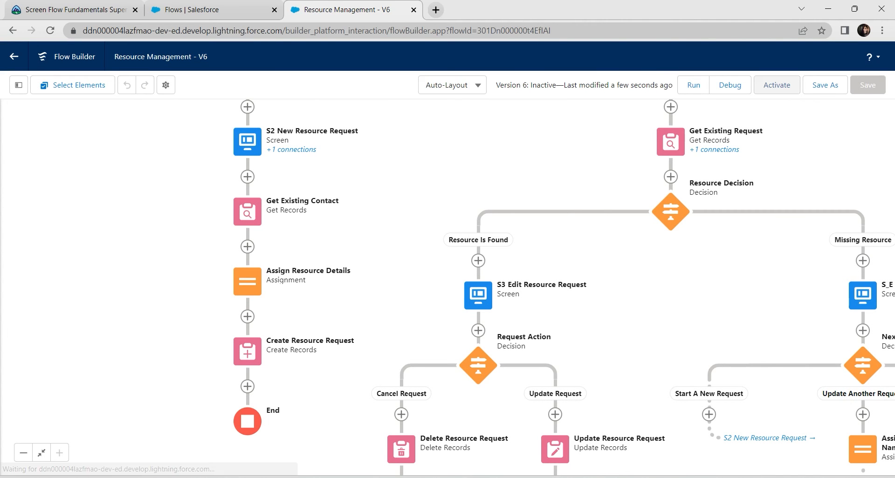
Activate version 6 of the Resource Management flow and check challenge 4, Add resource values to the fields, in Trailhead
{"action": "left_click", "coordinate": [777, 85]}
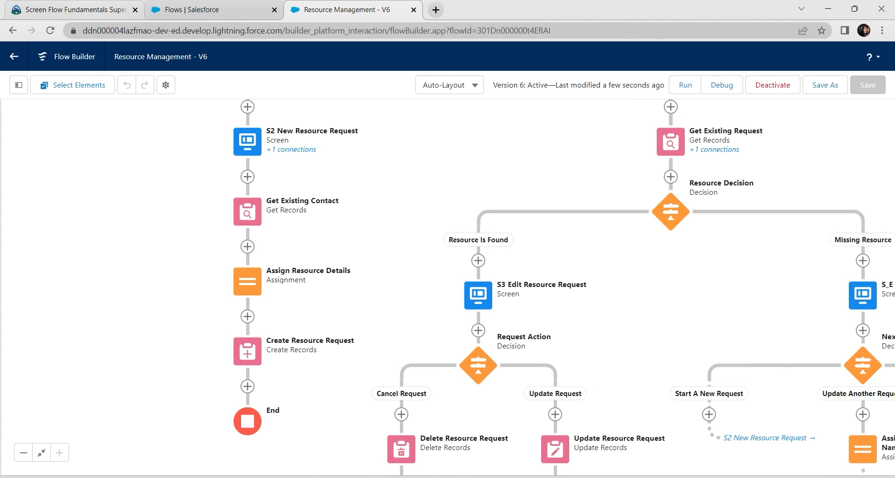
{"action": "left_click", "coordinate": [75, 9]}
{"action": "left_click", "coordinate": [566, 240]}
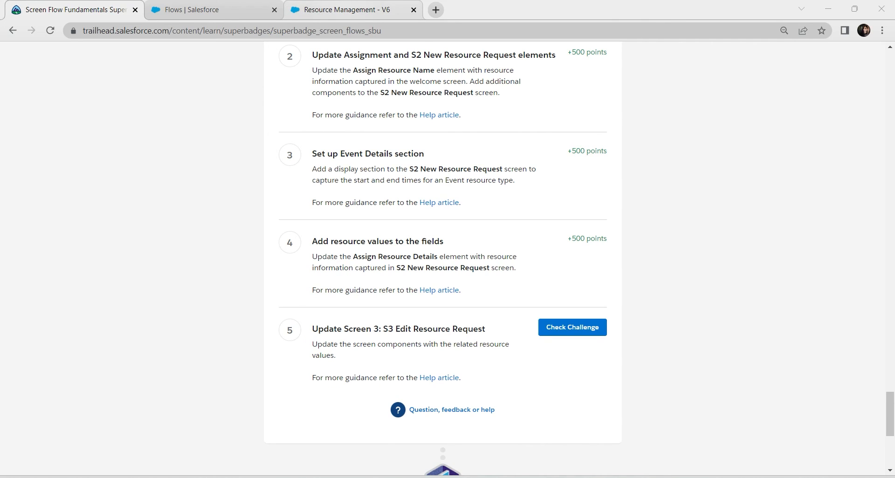
In the flow's S3 Edit Resource Request screen, delete the [Insert Primary_Contact_Name__c field value] placeholder from the dt_guideline_edit heading
{"action": "left_click", "coordinate": [347, 9]}
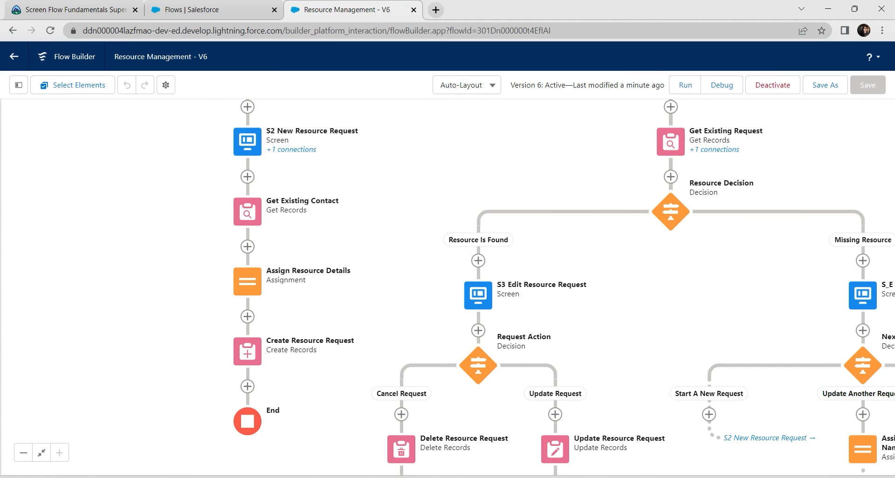
{"action": "left_click_drag", "start_coordinate": [653, 303], "coordinate": [504, 198]}
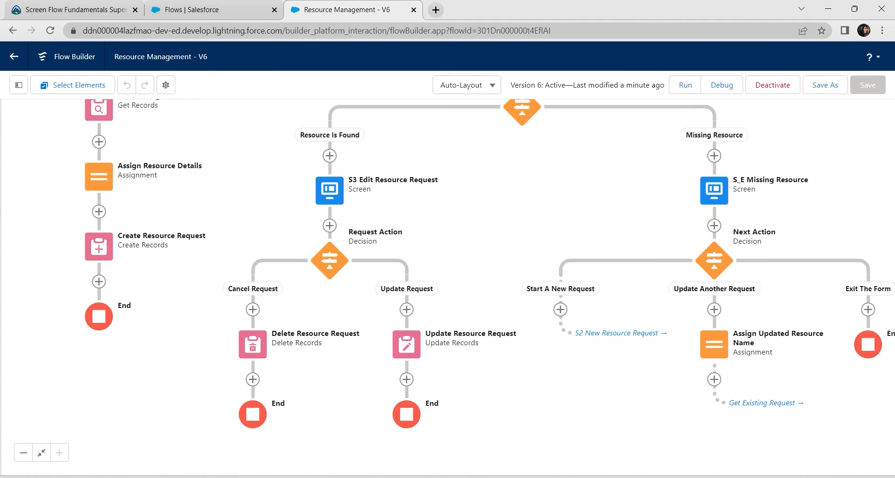
{"action": "double_click", "coordinate": [330, 191]}
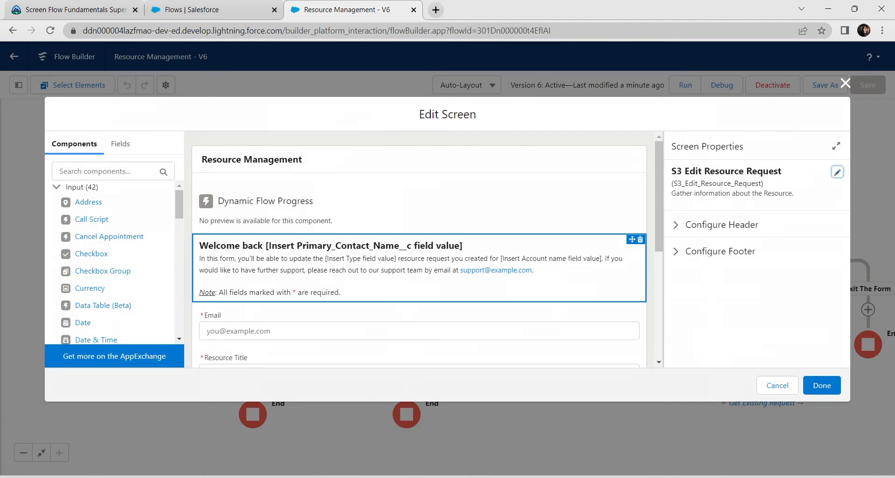
{"action": "left_click", "coordinate": [373, 273]}
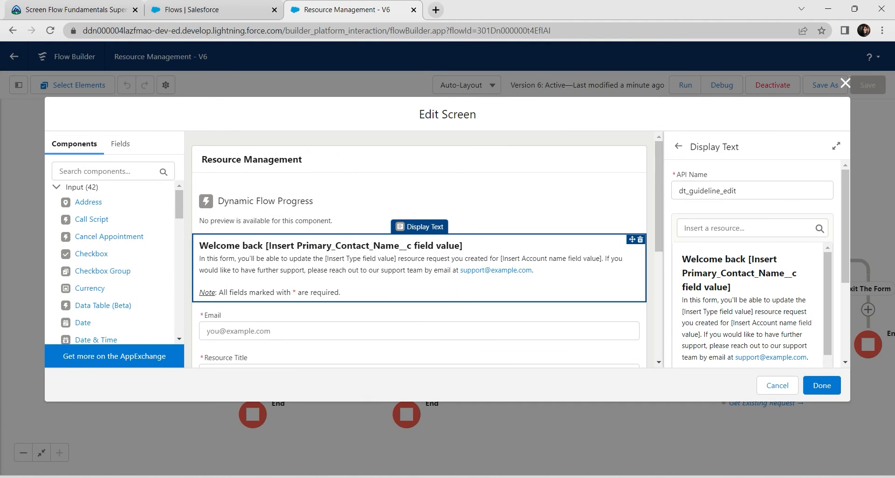
{"action": "left_click_drag", "start_coordinate": [748, 259], "coordinate": [732, 288]}
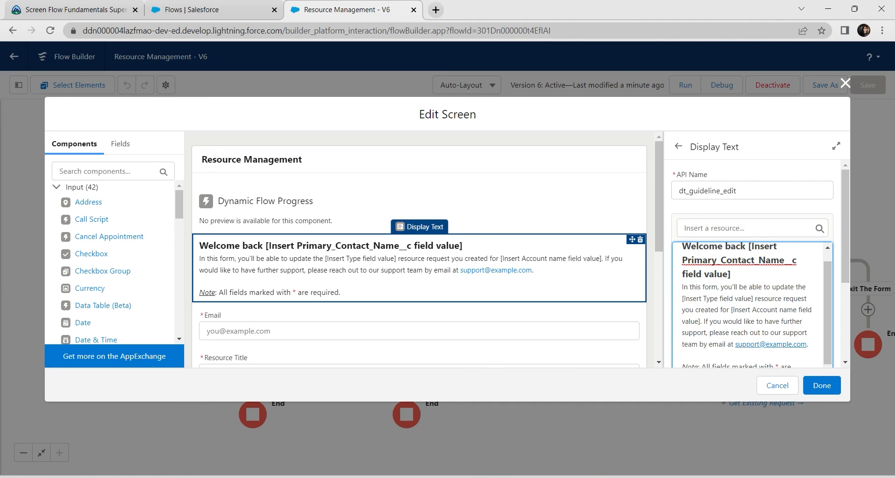
{"action": "left_click_drag", "start_coordinate": [731, 274], "coordinate": [745, 259]}
{"action": "key", "text": "BackSpace"}
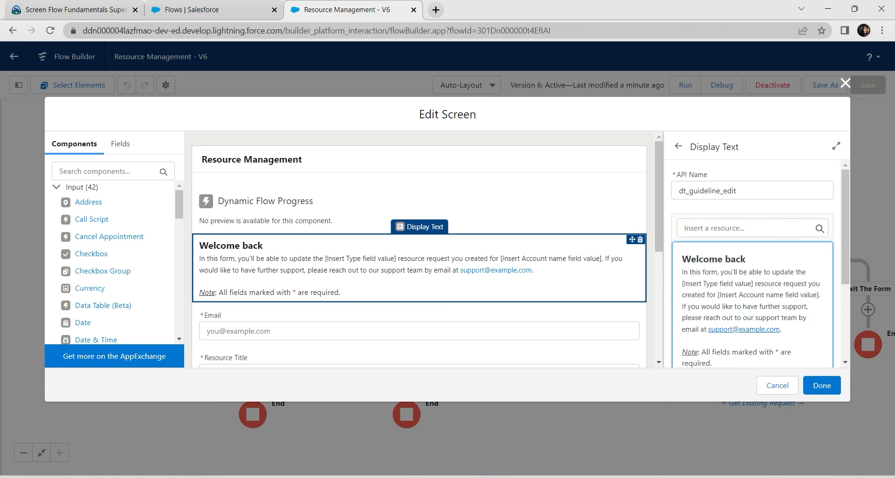
{"action": "left_click", "coordinate": [555, 477]}
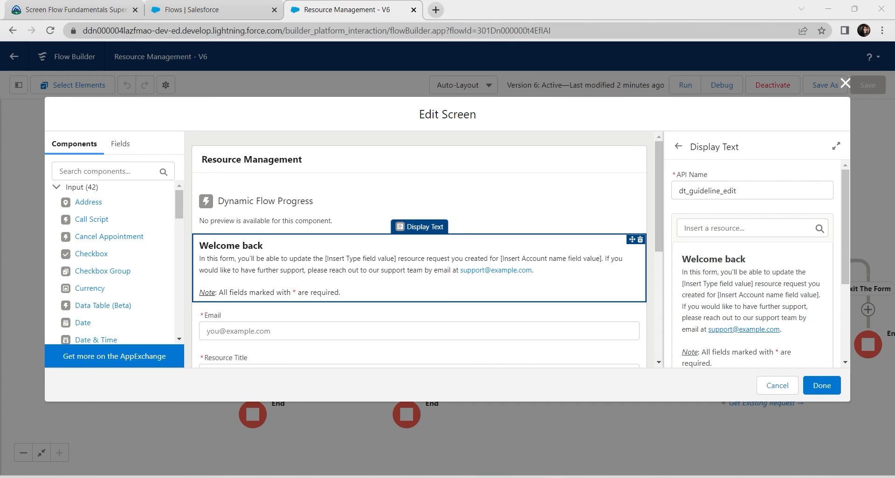
Insert the primary contact's name, {!resource.Primary_Contact__r.Name}, after "Welcome back" in the dt_guideline_edit heading
{"action": "left_click", "coordinate": [745, 228]}
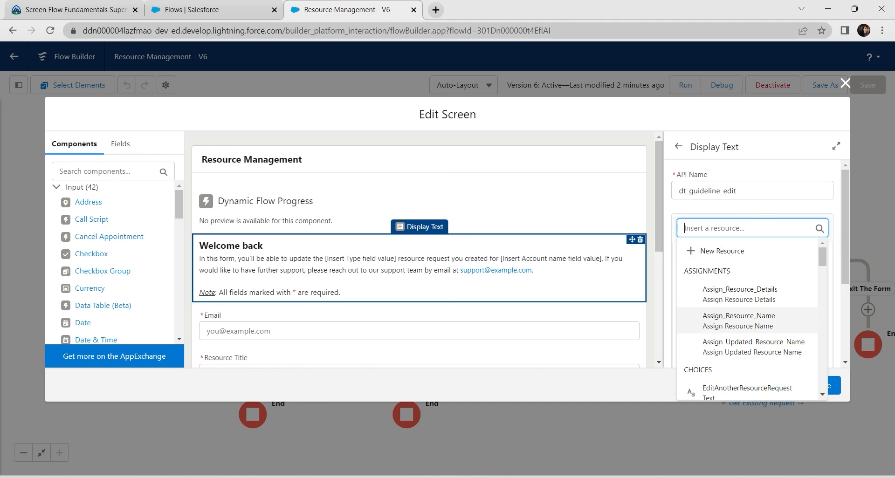
{"action": "scroll", "coordinate": [746, 321], "scroll_direction": "down", "scroll_amount": 2}
{"action": "scroll", "coordinate": [746, 321], "scroll_direction": "down", "scroll_amount": 5}
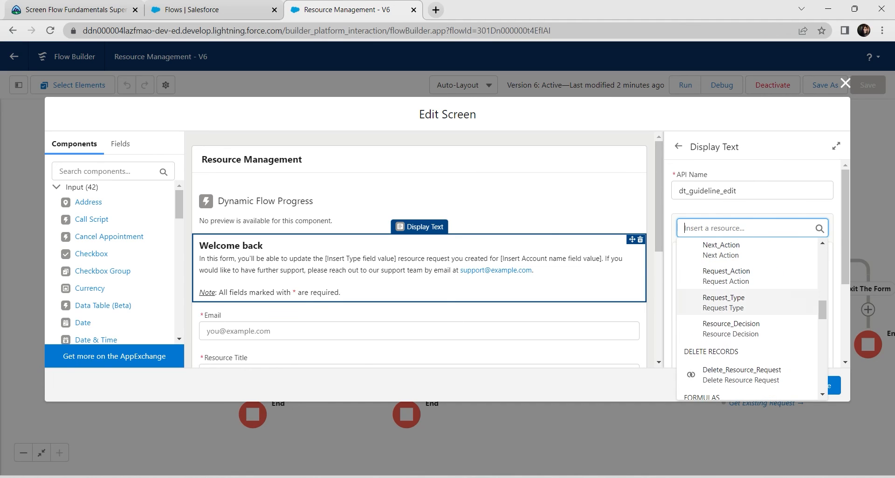
{"action": "scroll", "coordinate": [746, 322], "scroll_direction": "down", "scroll_amount": 2}
{"action": "left_click", "coordinate": [746, 264]}
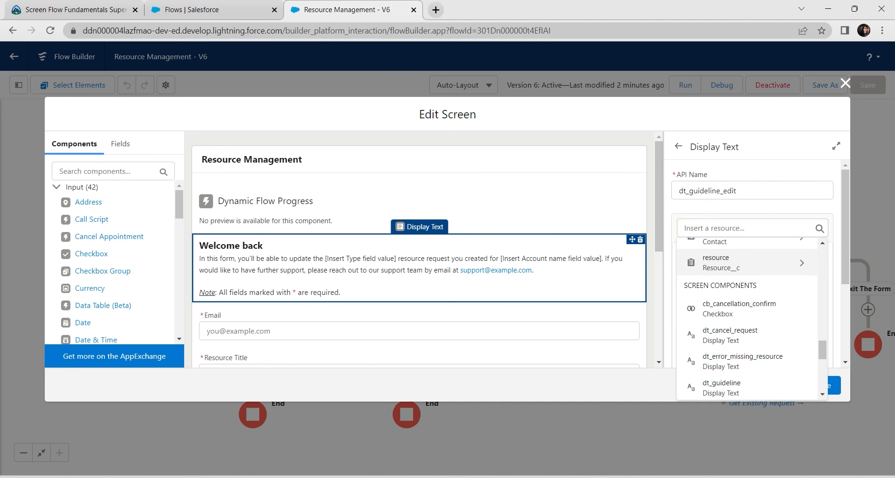
{"action": "scroll", "coordinate": [746, 321], "scroll_direction": "down", "scroll_amount": 3}
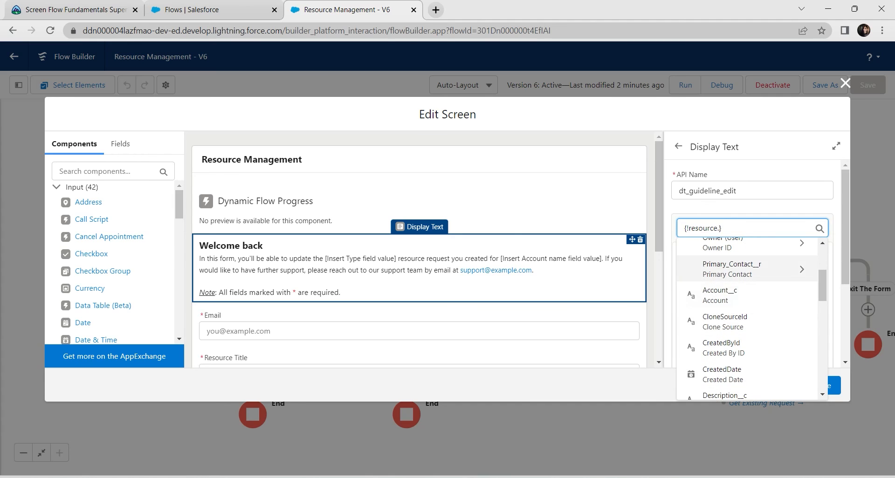
{"action": "left_click", "coordinate": [745, 264]}
{"action": "scroll", "coordinate": [746, 307], "scroll_direction": "down", "scroll_amount": 5}
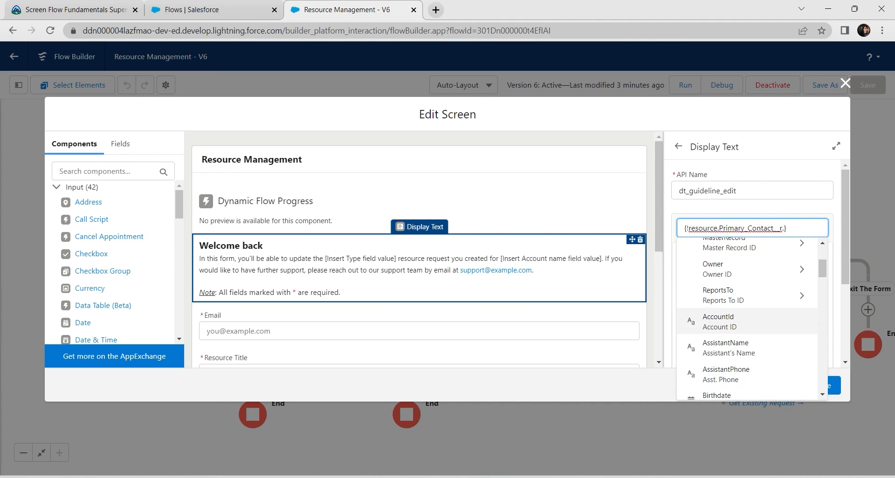
{"action": "key", "text": "alt+Tab"}
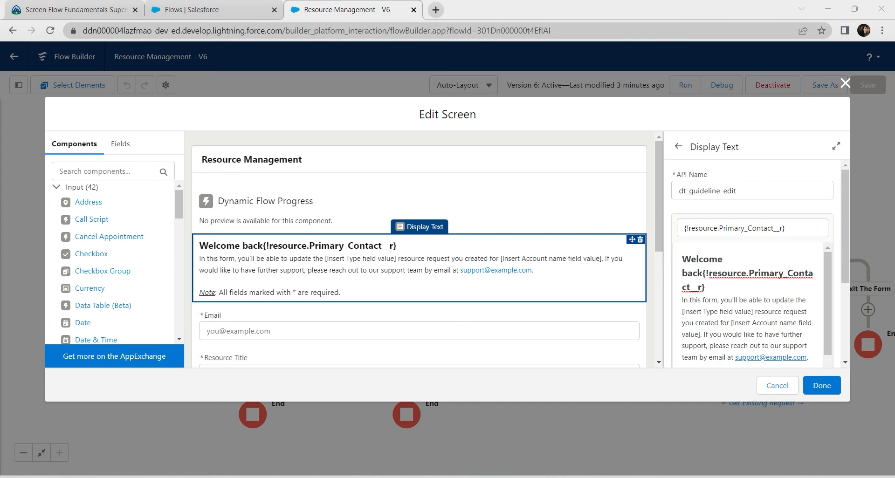
{"action": "key", "text": "alt+Tab"}
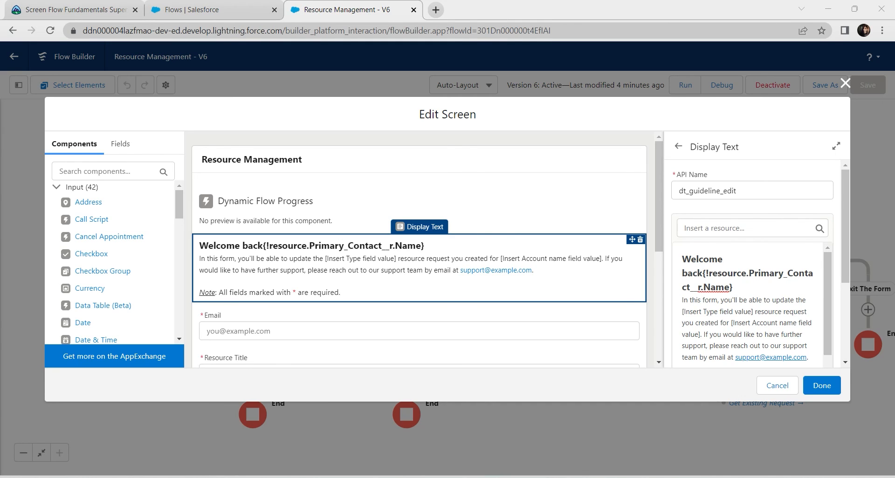
{"action": "left_click", "coordinate": [748, 229]}
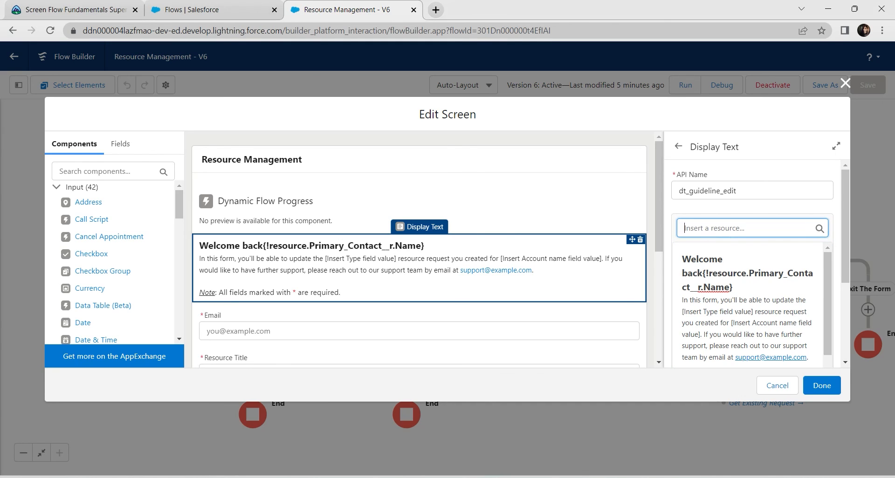
{"action": "type", "text": "resou"}
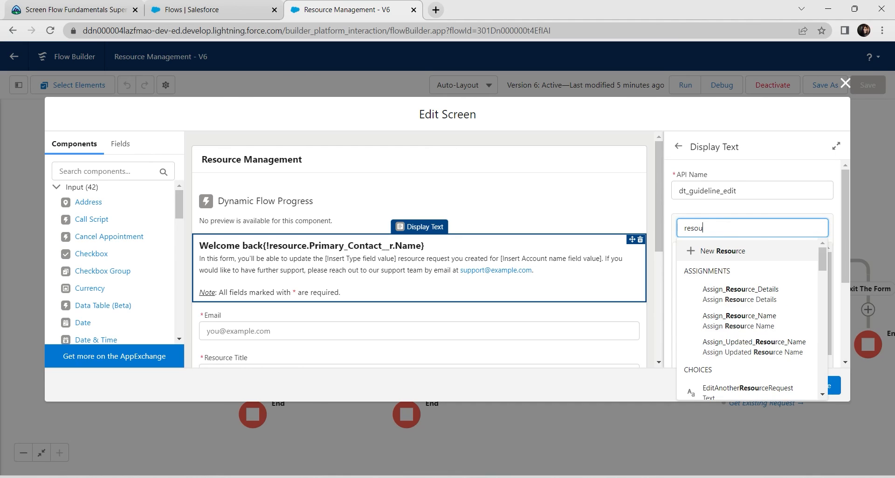
{"action": "scroll", "coordinate": [746, 335], "scroll_direction": "down", "scroll_amount": 5}
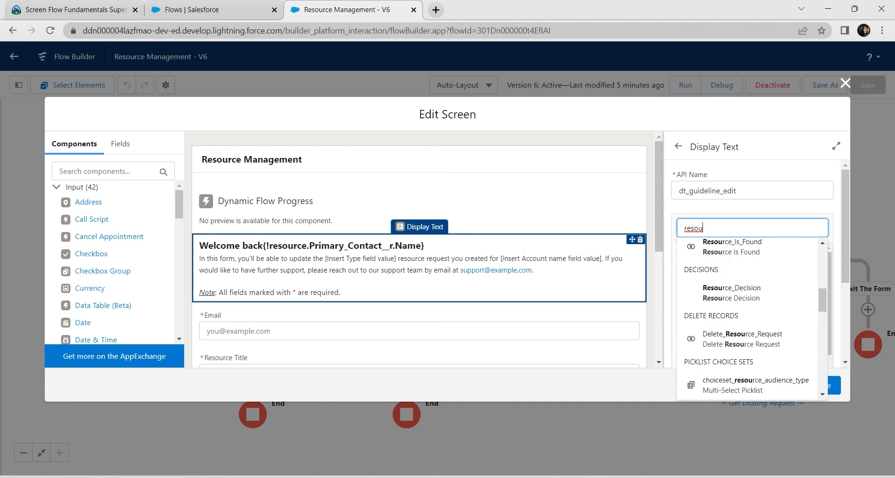
{"action": "scroll", "coordinate": [745, 336], "scroll_direction": "down", "scroll_amount": 3}
{"action": "key", "text": "BackSpace"}
{"action": "key", "text": "BackSpace"}
{"action": "key", "text": "BackSpace"}
{"action": "key", "text": "BackSpace"}
{"action": "key", "text": "BackSpace"}
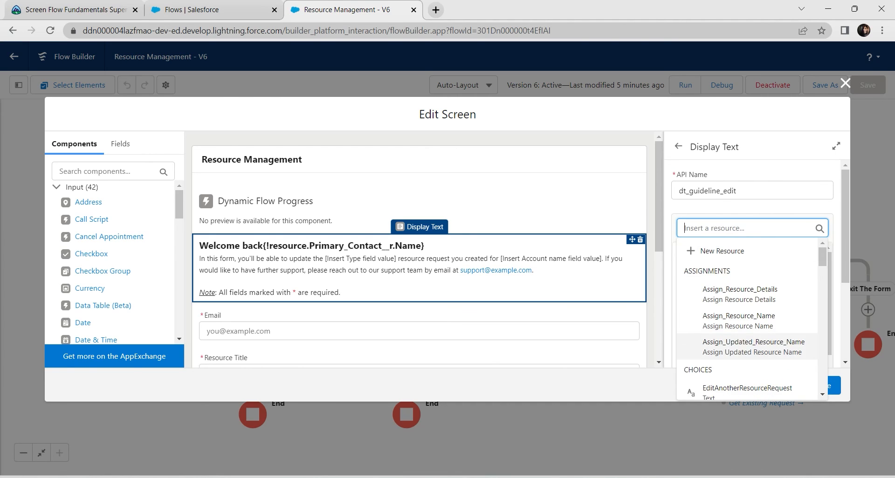
Insert the resource's type field, {!resource.Type__c}, into the dt_guideline_edit text after the contact name
{"action": "scroll", "coordinate": [745, 335], "scroll_direction": "down", "scroll_amount": 5}
{"action": "scroll", "coordinate": [746, 331], "scroll_direction": "down", "scroll_amount": 5}
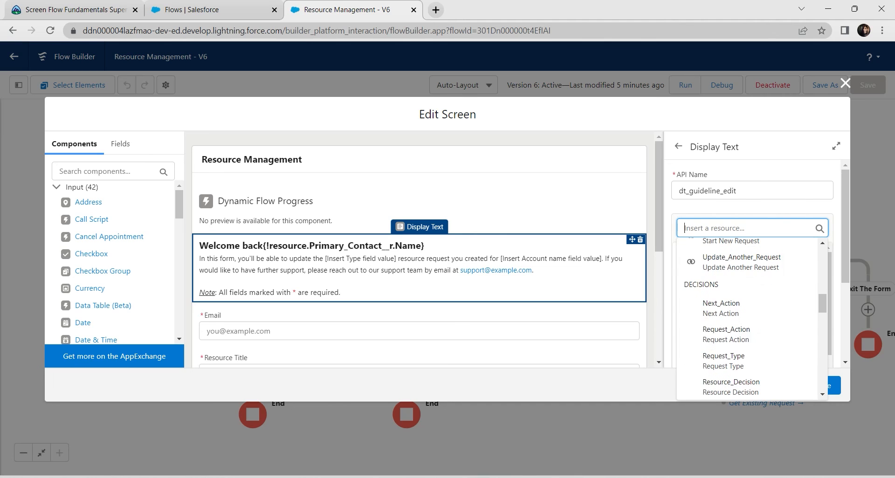
{"action": "scroll", "coordinate": [746, 331], "scroll_direction": "down", "scroll_amount": 10}
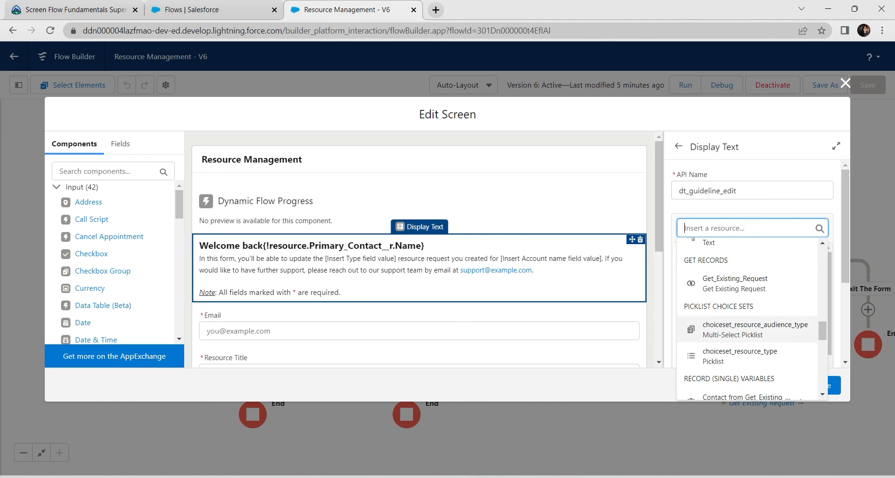
{"action": "scroll", "coordinate": [746, 310], "scroll_direction": "down", "scroll_amount": 4}
{"action": "scroll", "coordinate": [746, 310], "scroll_direction": "up", "scroll_amount": 4}
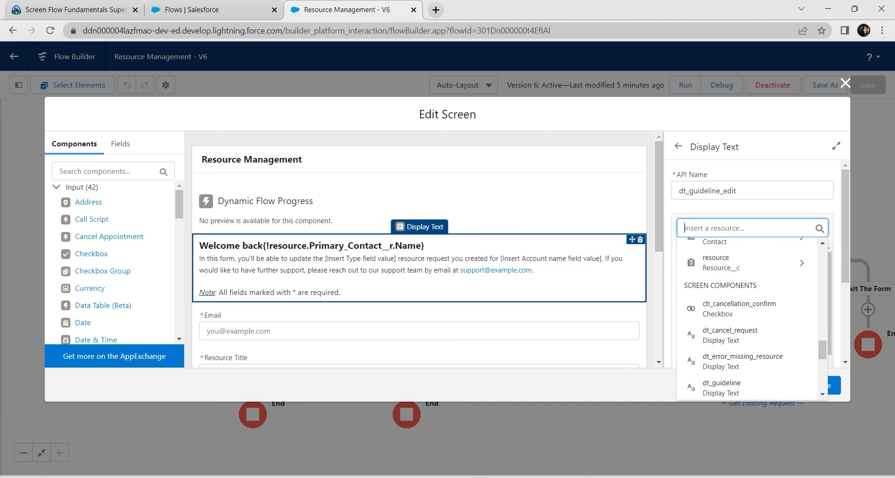
{"action": "left_click", "coordinate": [746, 262]}
{"action": "scroll", "coordinate": [746, 317], "scroll_direction": "down", "scroll_amount": 3}
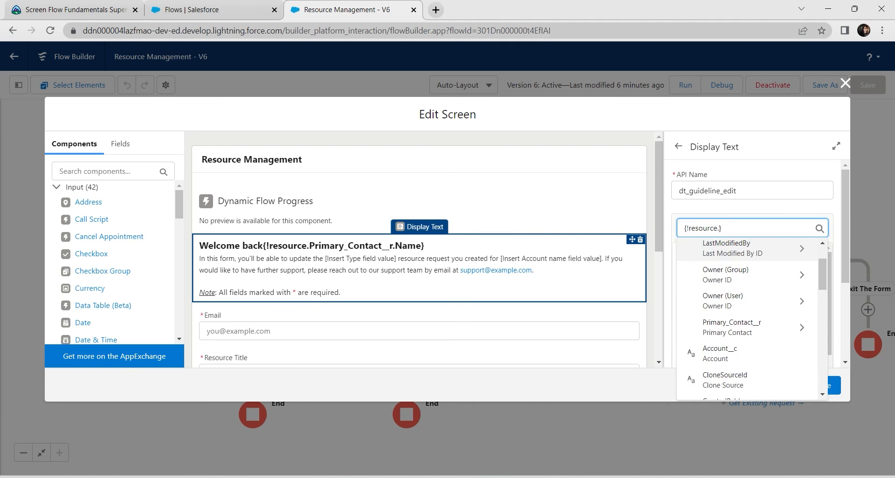
{"action": "scroll", "coordinate": [746, 317], "scroll_direction": "down", "scroll_amount": 6}
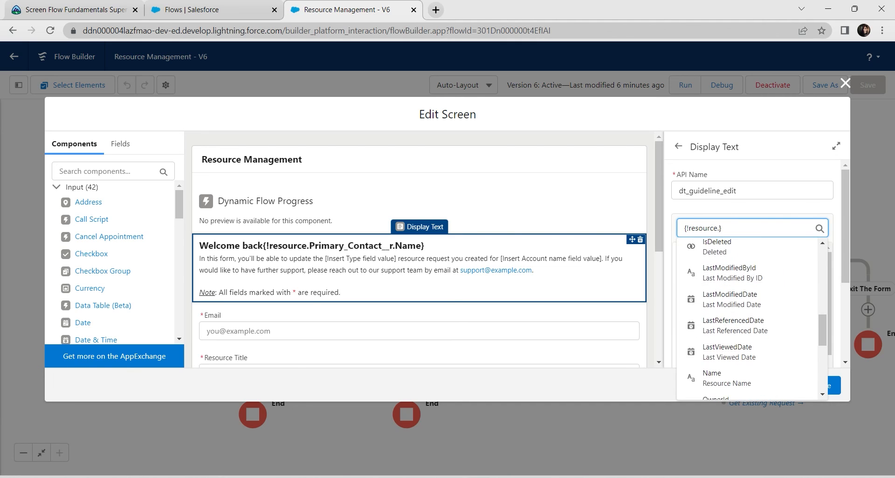
{"action": "scroll", "coordinate": [746, 317], "scroll_direction": "down", "scroll_amount": 3}
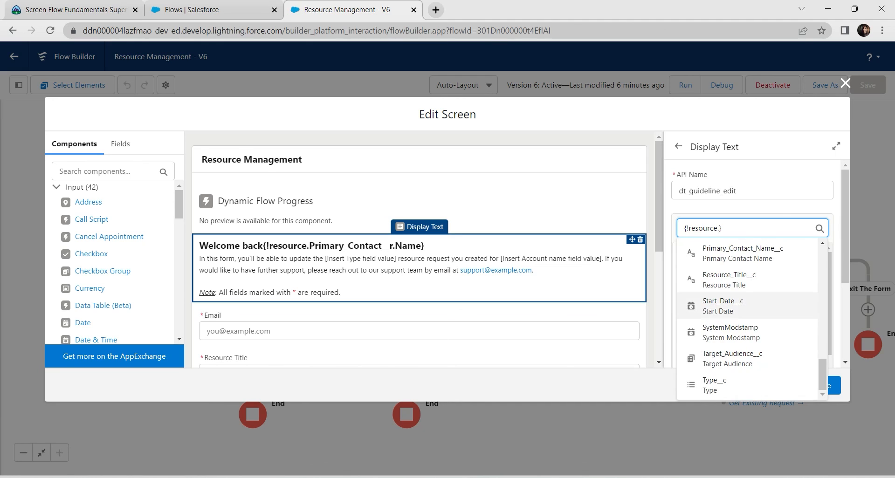
{"action": "left_click", "coordinate": [714, 385]}
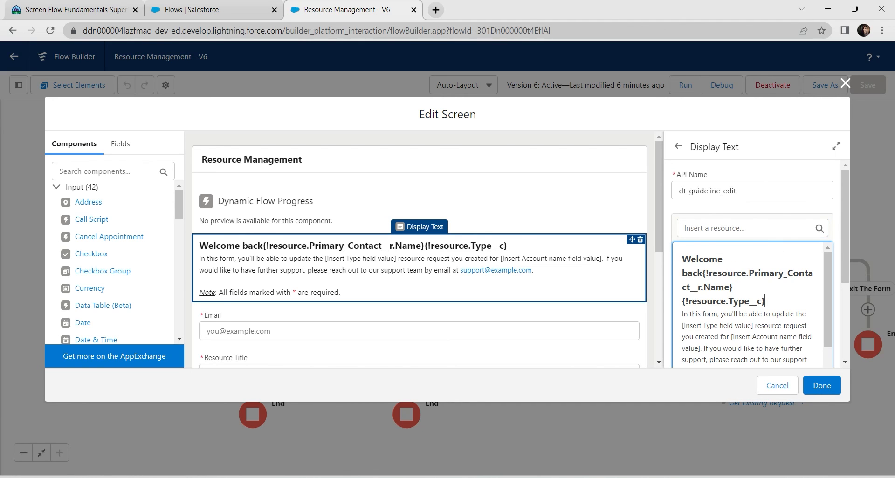
Insert the resource's account name, {!resource.Account__r.Name}, into the dt_guideline_edit text after the type reference
{"action": "left_click", "coordinate": [727, 228]}
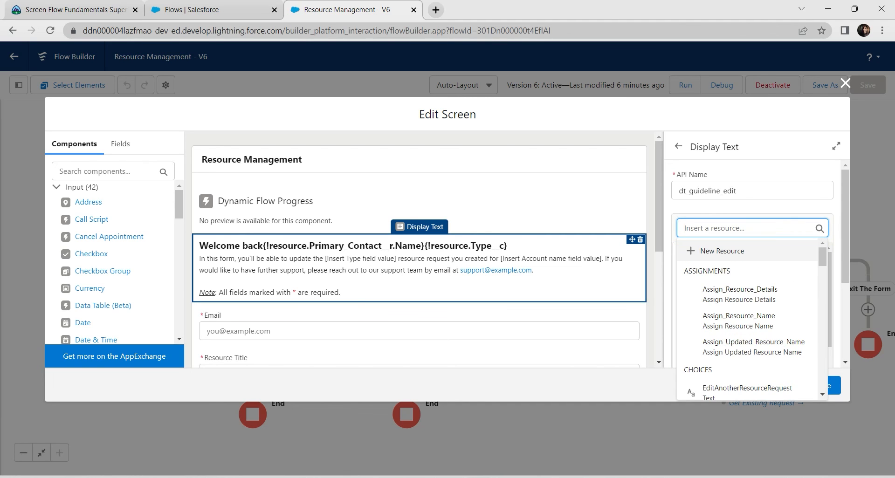
{"action": "type", "text": "resou"}
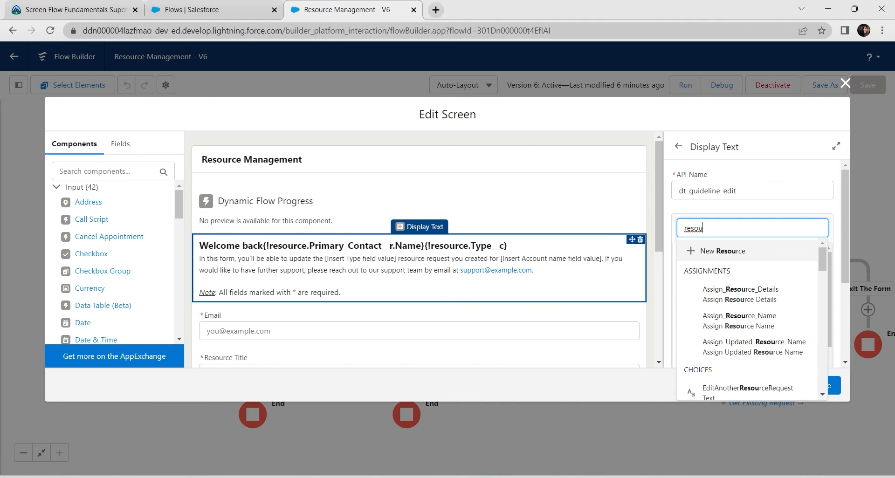
{"action": "type", "text": "rce"}
{"action": "scroll", "coordinate": [747, 320], "scroll_direction": "down", "scroll_amount": 5}
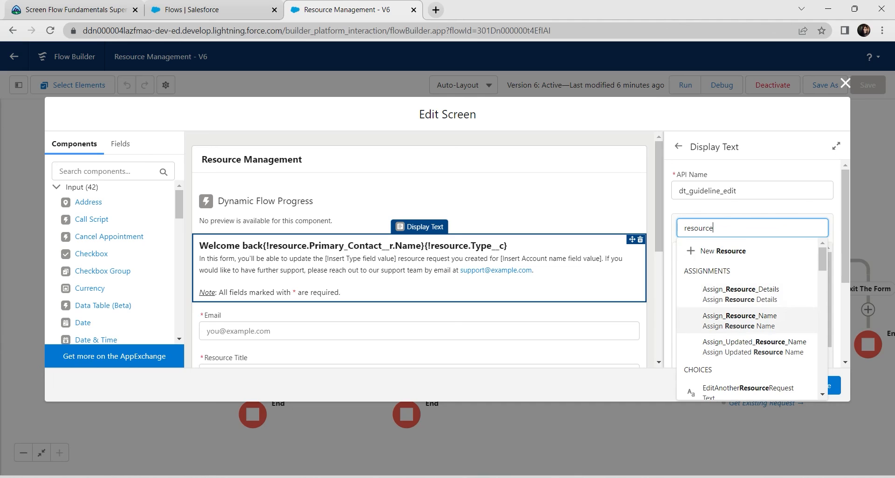
{"action": "scroll", "coordinate": [747, 321], "scroll_direction": "down", "scroll_amount": 2}
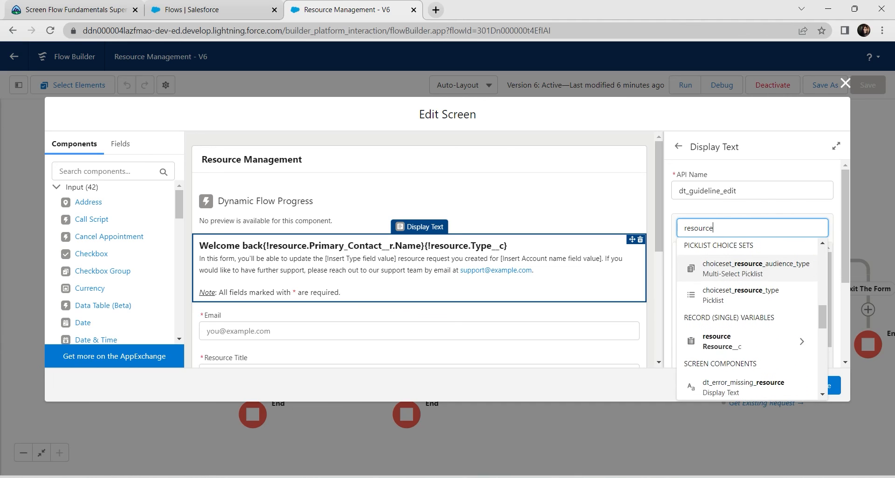
{"action": "left_click", "coordinate": [747, 282]}
{"action": "scroll", "coordinate": [747, 319], "scroll_direction": "down", "scroll_amount": 2}
{"action": "scroll", "coordinate": [747, 320], "scroll_direction": "down", "scroll_amount": 10}
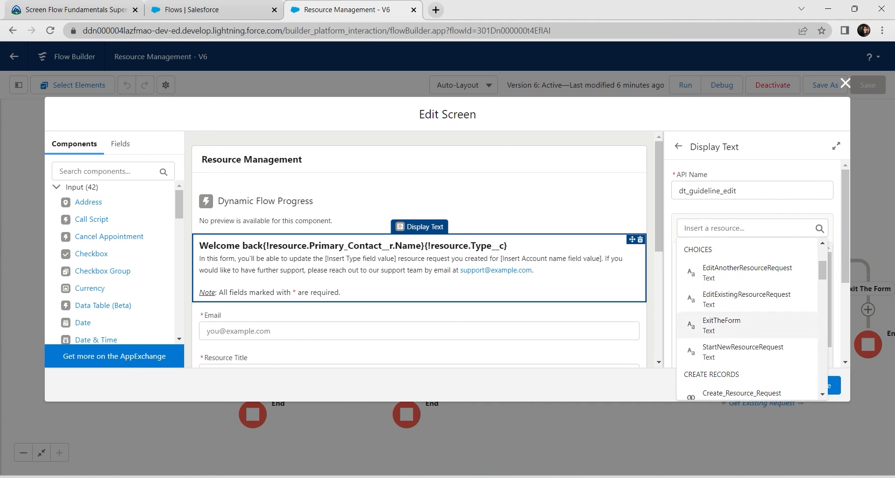
{"action": "scroll", "coordinate": [748, 319], "scroll_direction": "down", "scroll_amount": 8}
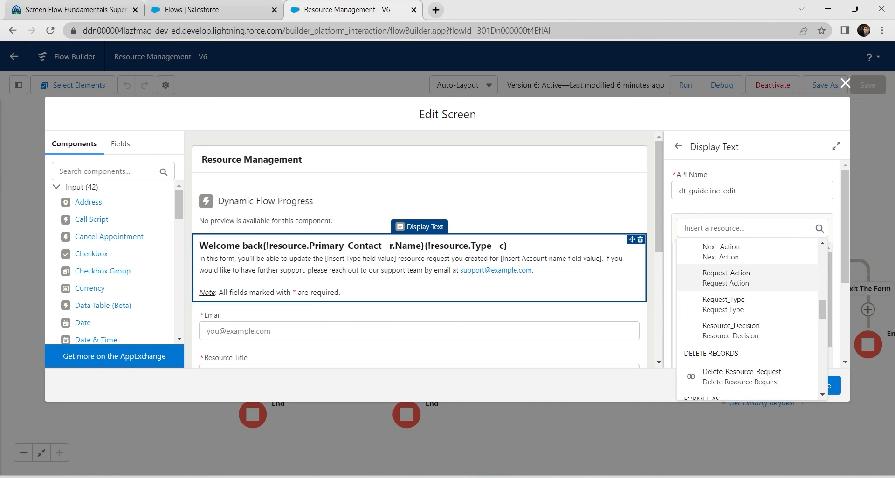
{"action": "scroll", "coordinate": [748, 320], "scroll_direction": "down", "scroll_amount": 3}
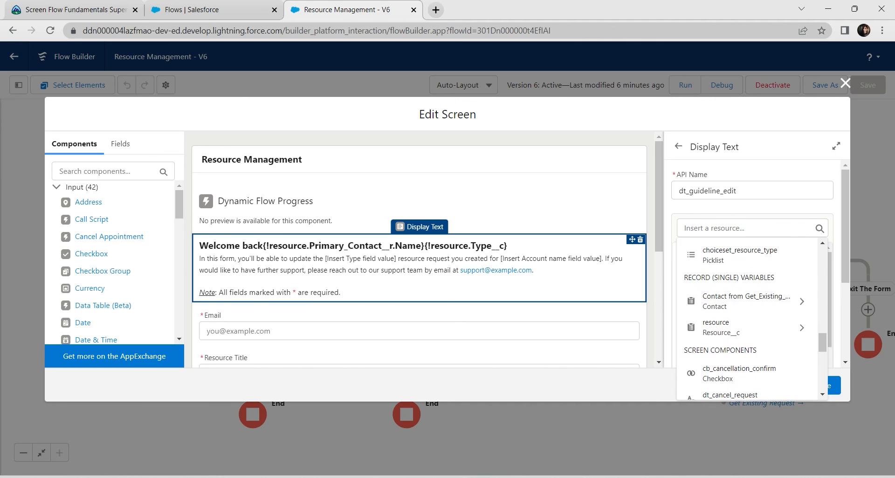
{"action": "left_click", "coordinate": [748, 321]}
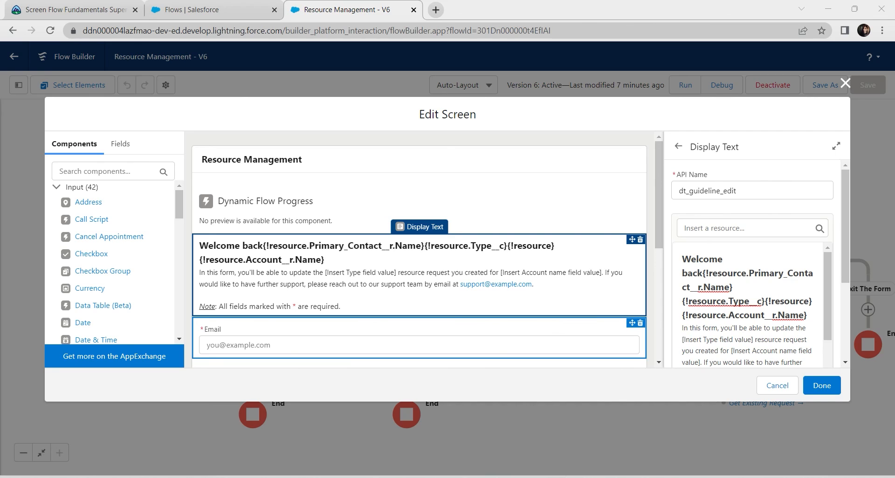
Make the it_email_edit Email component read-only by setting Read Only to {!$GlobalConstant.True}
{"action": "left_click", "coordinate": [420, 338]}
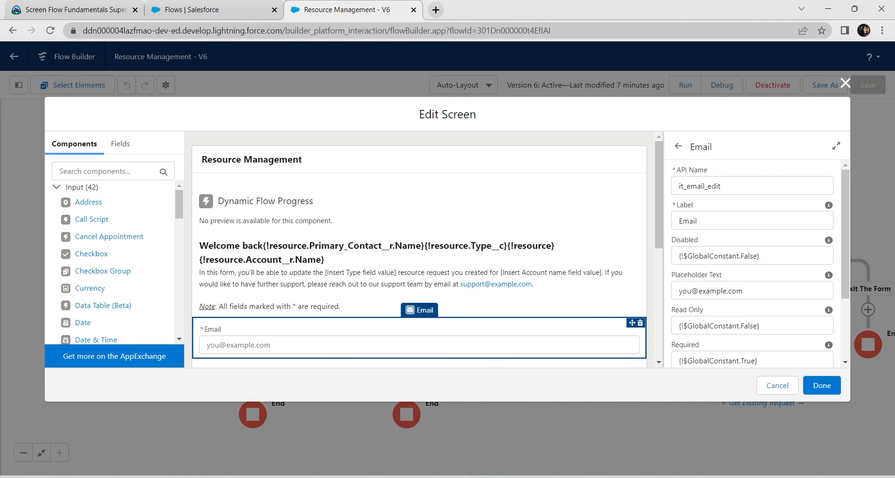
{"action": "left_click", "coordinate": [752, 326]}
{"action": "key", "text": "ctrl+a"}
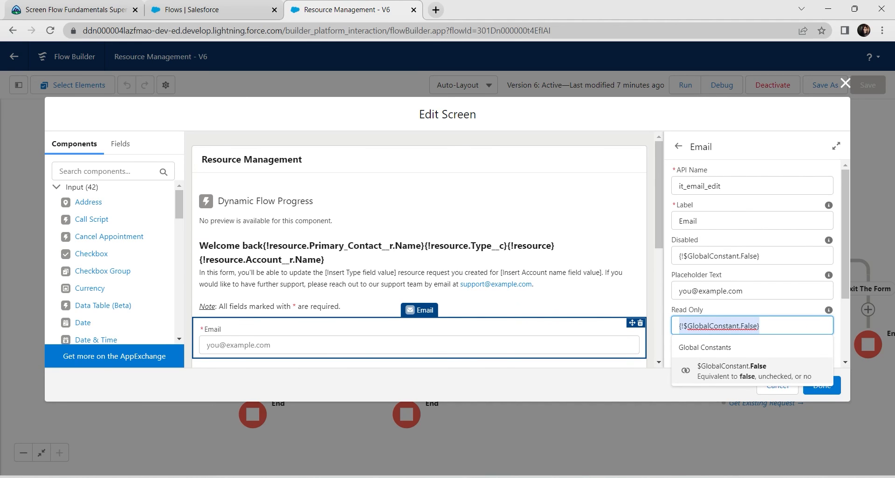
{"action": "key", "text": "BackSpace"}
{"action": "type", "text": "tr"}
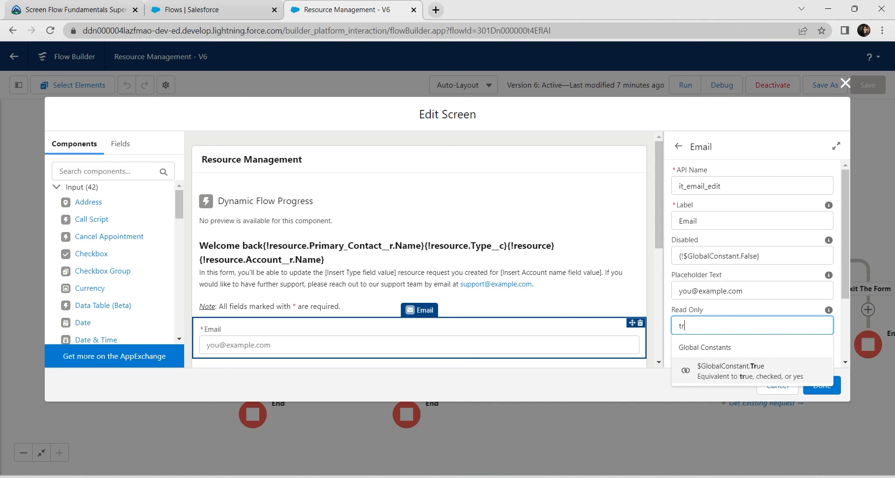
{"action": "key", "text": "Return"}
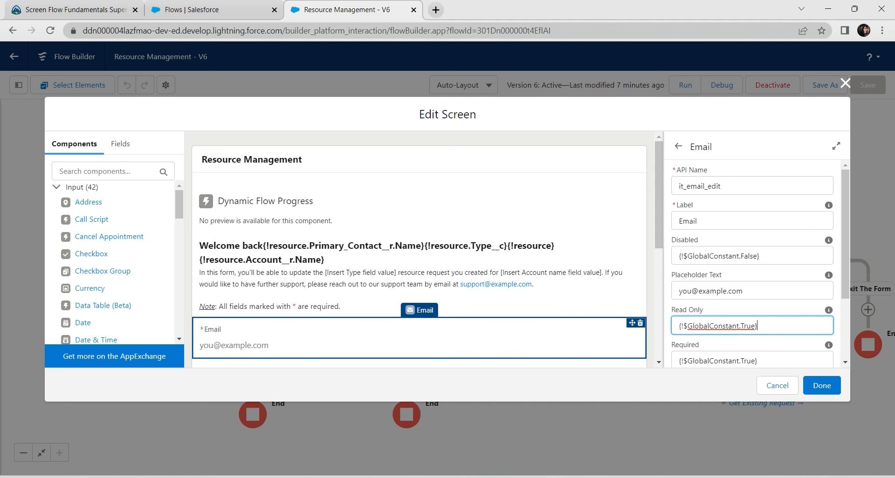
Set the default value of the it_resource_title_edit text component to {!resource.Resource_Title__c}
{"action": "scroll", "coordinate": [420, 251], "scroll_direction": "down", "scroll_amount": 3}
{"action": "left_click", "coordinate": [419, 265]}
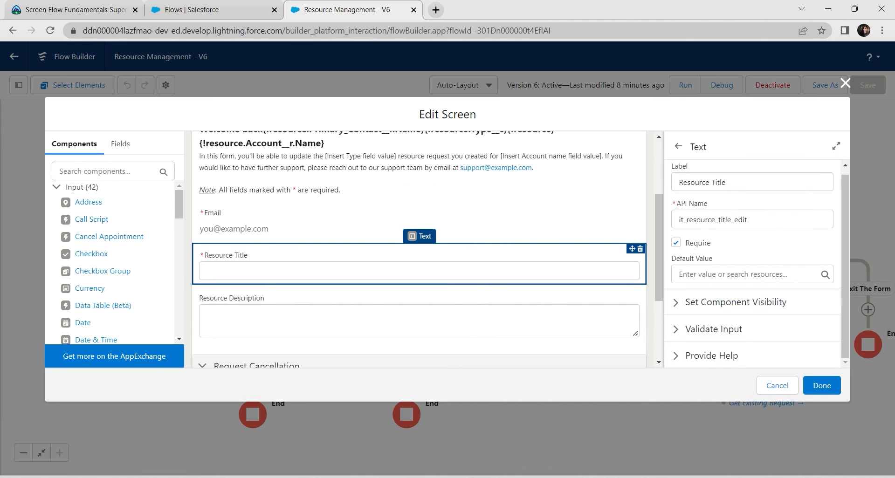
{"action": "left_click", "coordinate": [747, 275]}
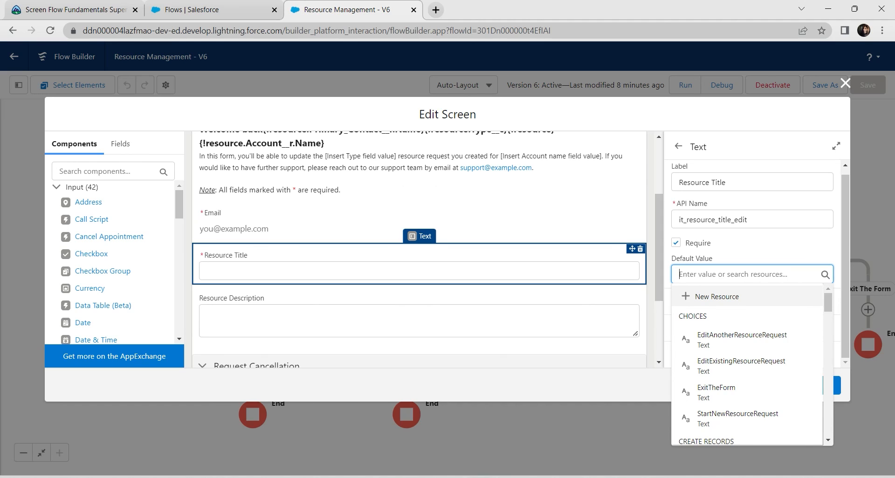
{"action": "type", "text": "resourc"}
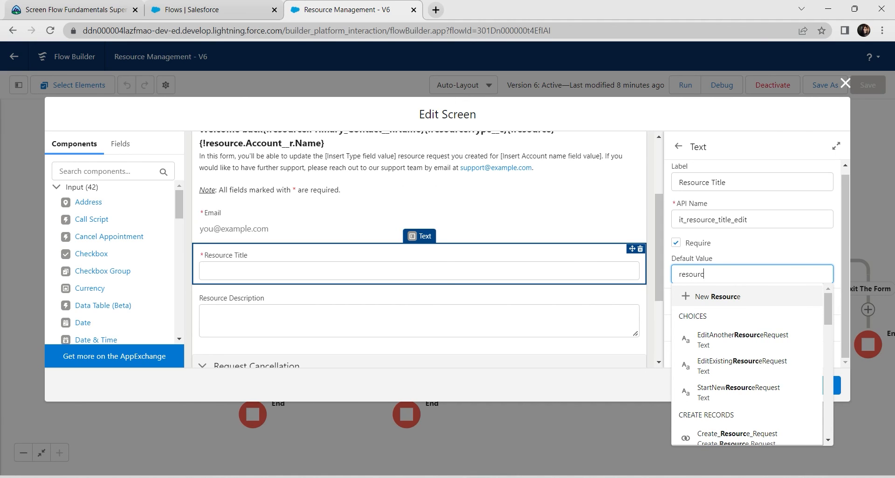
{"action": "type", "text": "e"}
{"action": "scroll", "coordinate": [746, 368], "scroll_direction": "down", "scroll_amount": 5}
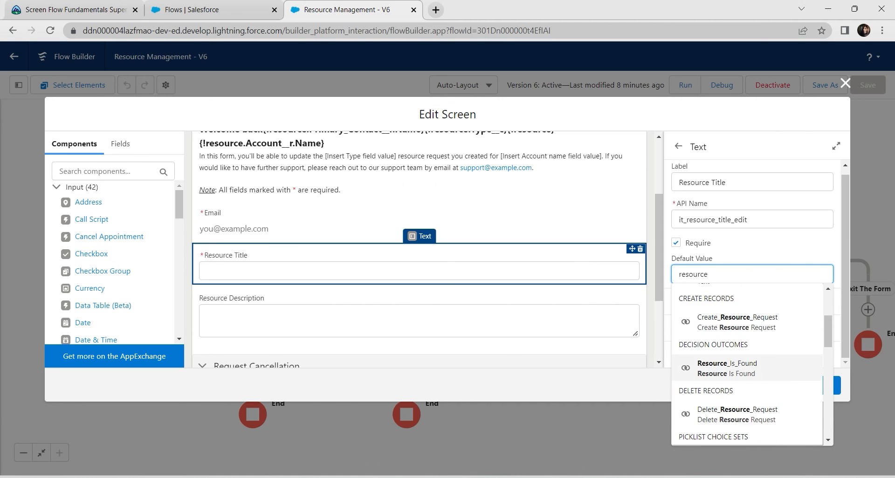
{"action": "left_click", "coordinate": [746, 416]}
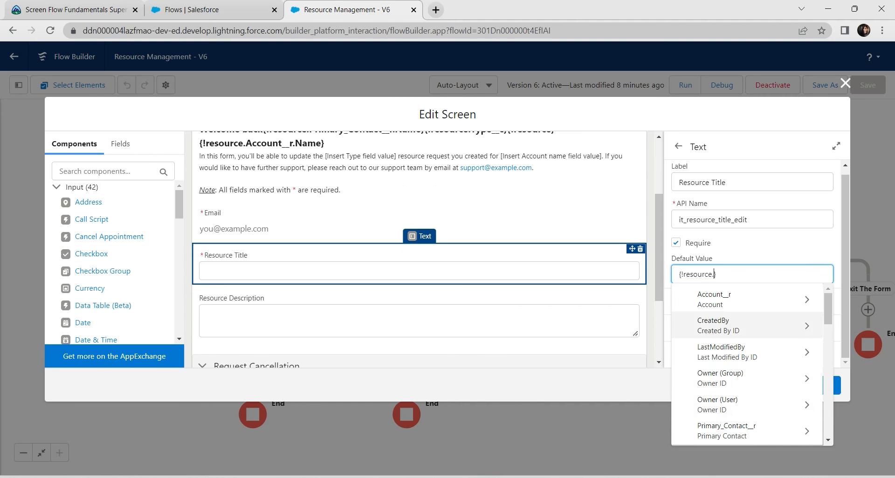
{"action": "scroll", "coordinate": [746, 345], "scroll_direction": "down", "scroll_amount": 1}
{"action": "scroll", "coordinate": [746, 366], "scroll_direction": "down", "scroll_amount": 5}
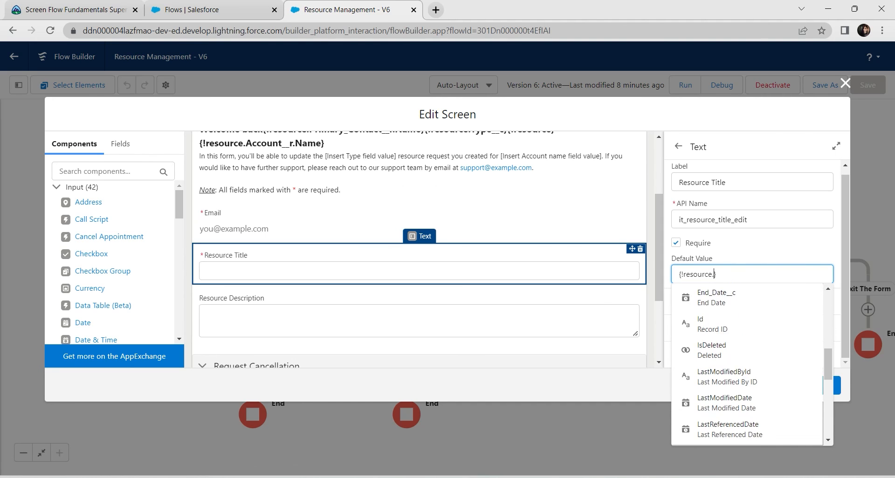
{"action": "scroll", "coordinate": [746, 366], "scroll_direction": "down", "scroll_amount": 3}
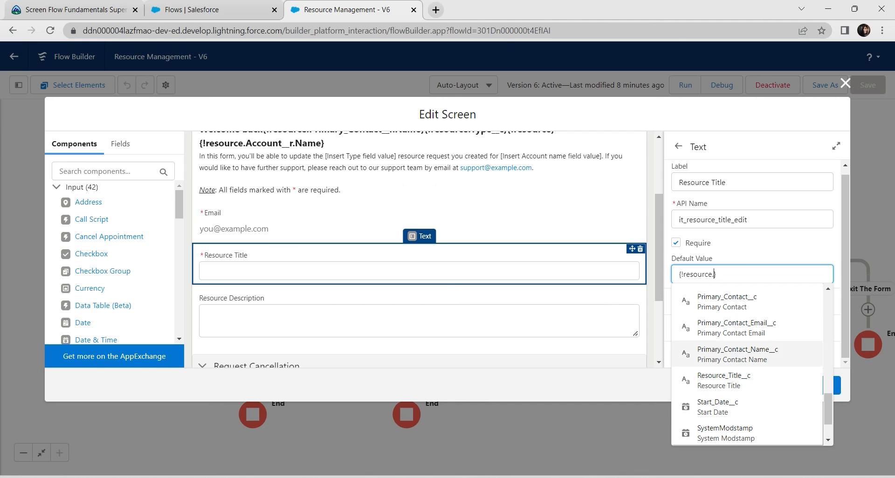
{"action": "left_click", "coordinate": [727, 377]}
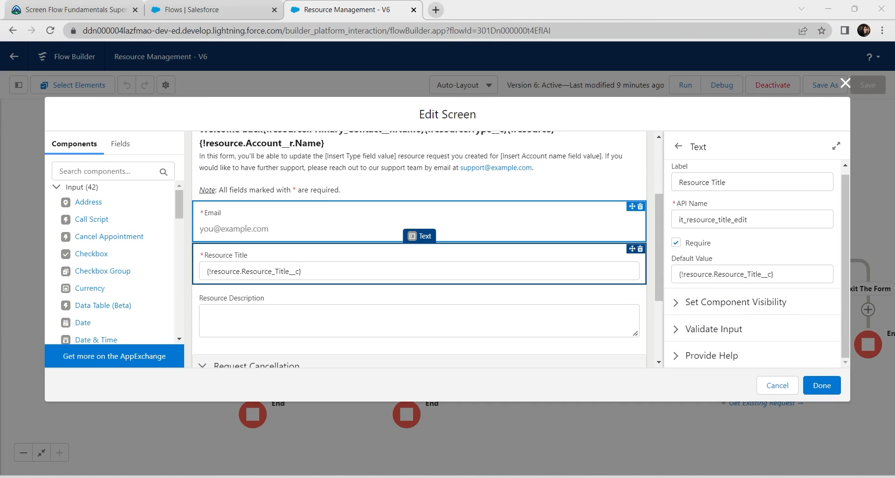
Select the Resource Description long text area and look through the resource variable's fields for a matching default value
{"action": "left_click", "coordinate": [419, 320]}
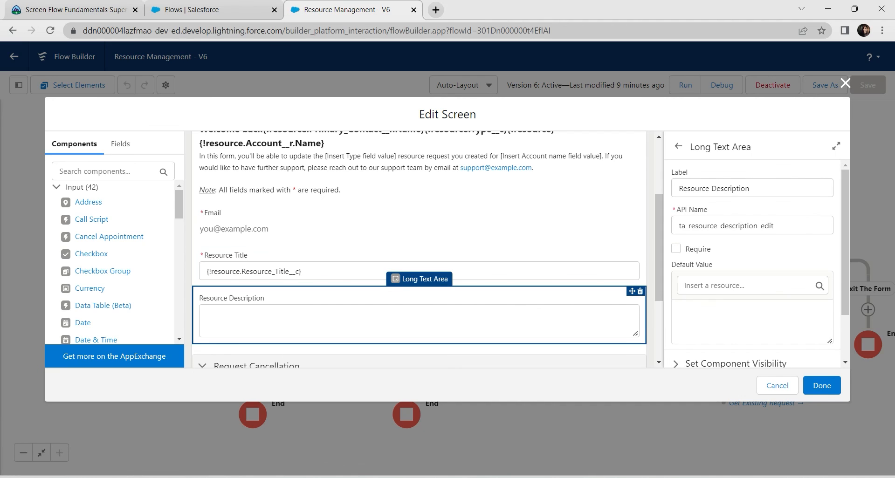
{"action": "left_click", "coordinate": [746, 286]}
{"action": "type", "text": "r"}
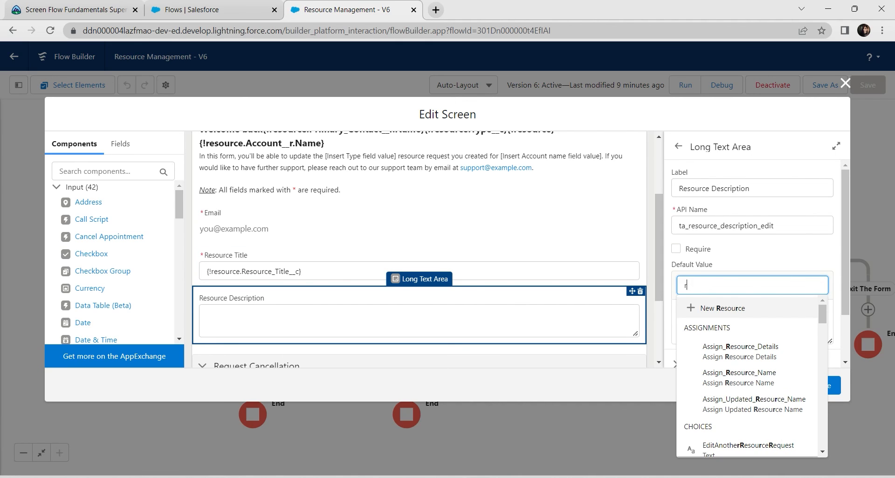
{"action": "type", "text": "esource"}
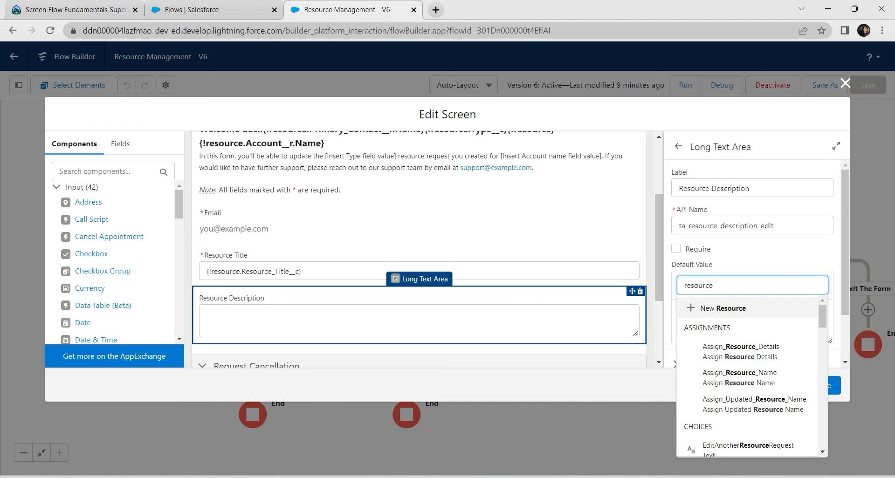
{"action": "scroll", "coordinate": [745, 377], "scroll_direction": "down", "scroll_amount": 10}
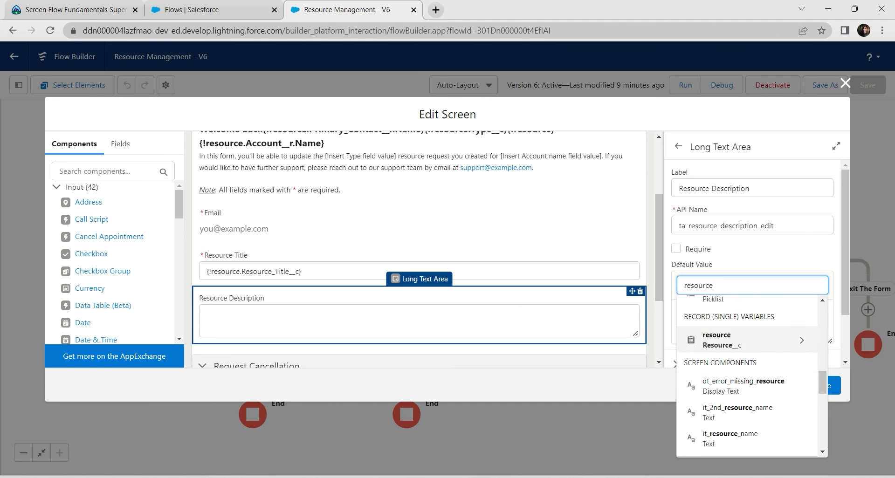
{"action": "left_click", "coordinate": [746, 341]}
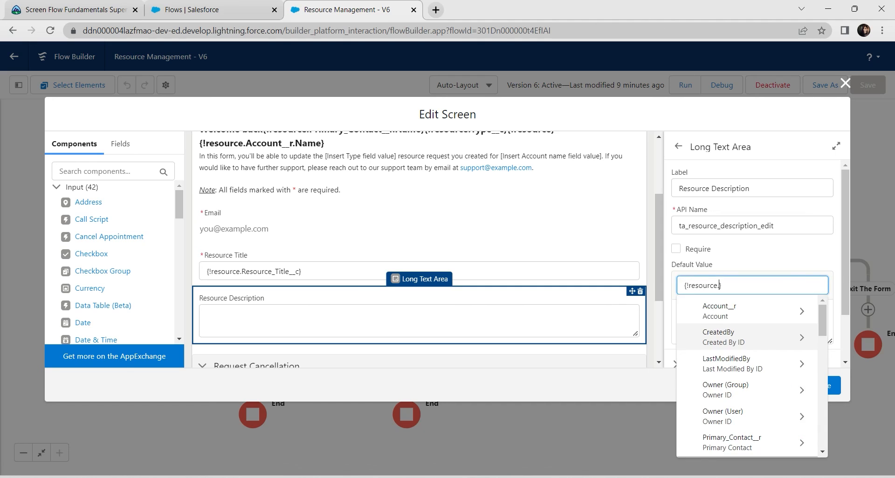
{"action": "scroll", "coordinate": [746, 373], "scroll_direction": "down", "scroll_amount": 5}
{"action": "scroll", "coordinate": [746, 373], "scroll_direction": "down", "scroll_amount": 7}
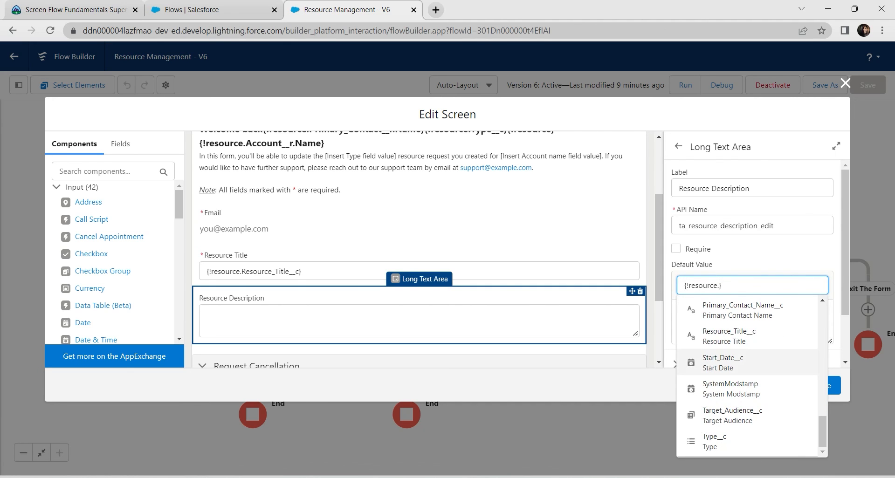
{"action": "scroll", "coordinate": [746, 390], "scroll_direction": "up", "scroll_amount": 3}
{"action": "scroll", "coordinate": [746, 390], "scroll_direction": "up", "scroll_amount": 4}
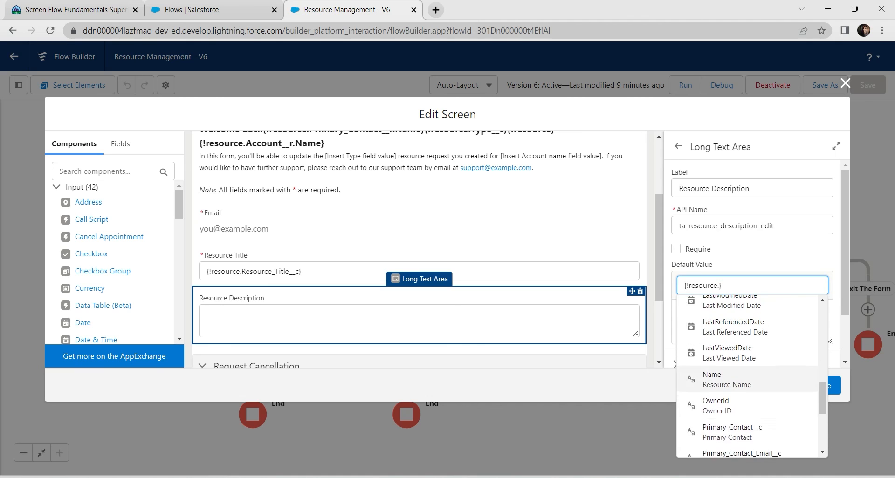
{"action": "scroll", "coordinate": [745, 411], "scroll_direction": "up", "scroll_amount": 4}
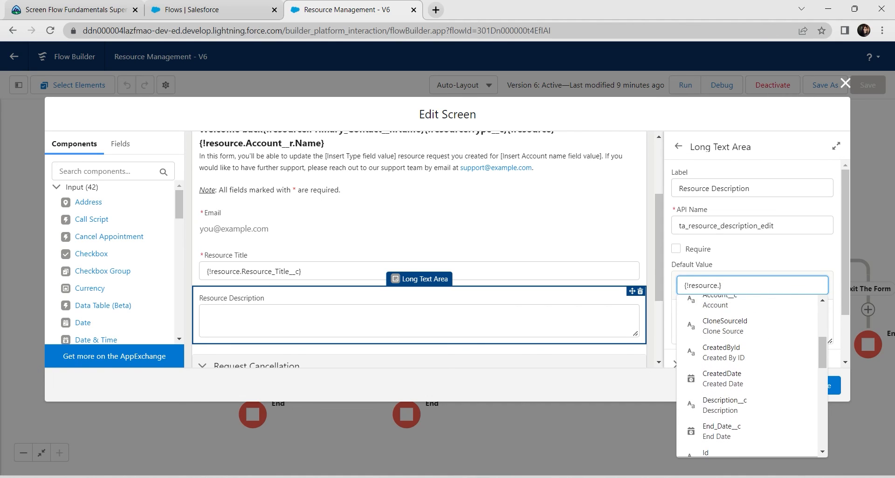
{"action": "scroll", "coordinate": [746, 363], "scroll_direction": "up", "scroll_amount": 2}
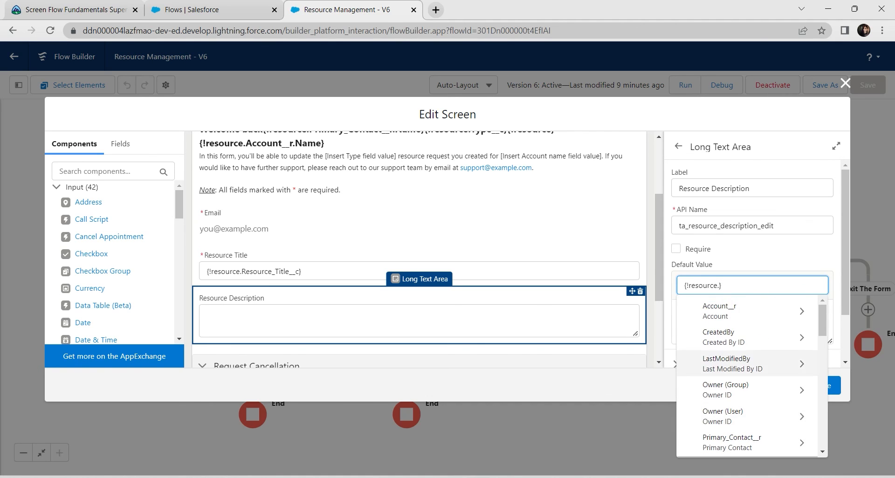
{"action": "scroll", "coordinate": [746, 363], "scroll_direction": "down", "scroll_amount": 6}
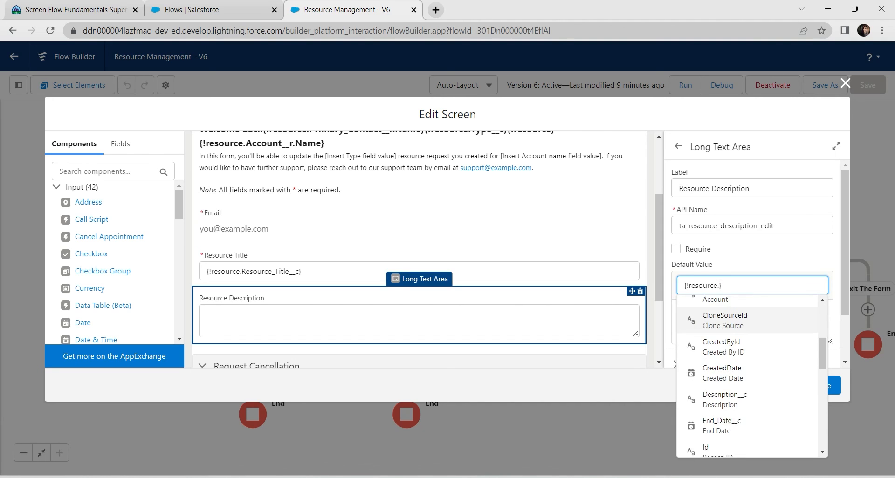
{"action": "scroll", "coordinate": [746, 376], "scroll_direction": "down", "scroll_amount": 4}
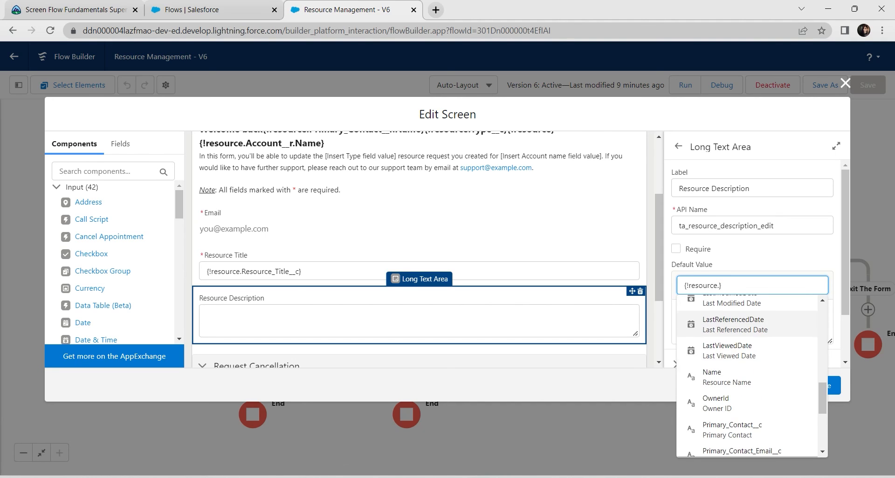
{"action": "scroll", "coordinate": [746, 373], "scroll_direction": "down", "scroll_amount": 4}
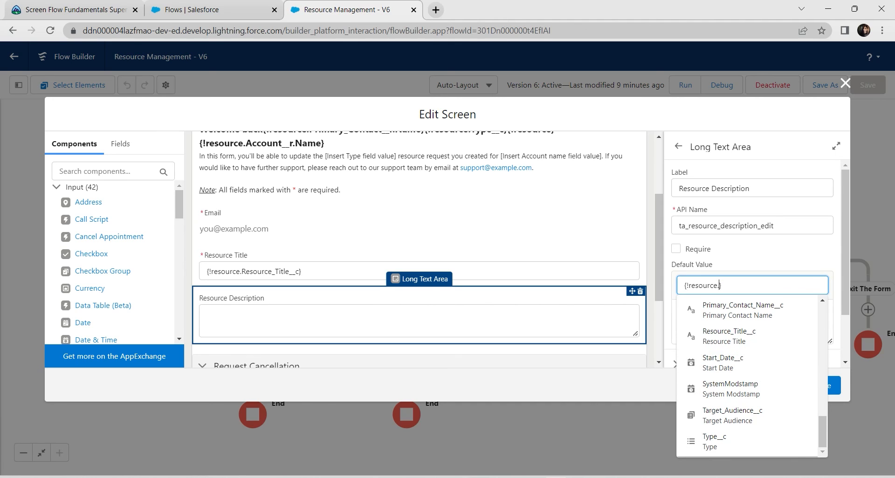
{"action": "key", "text": "alt+Tab"}
{"action": "left_click", "coordinate": [746, 286]}
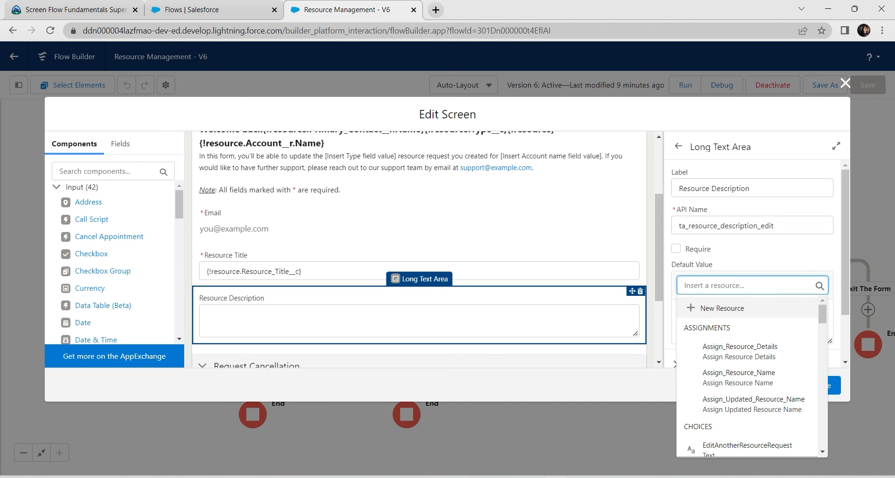
{"action": "type", "text": "resour"}
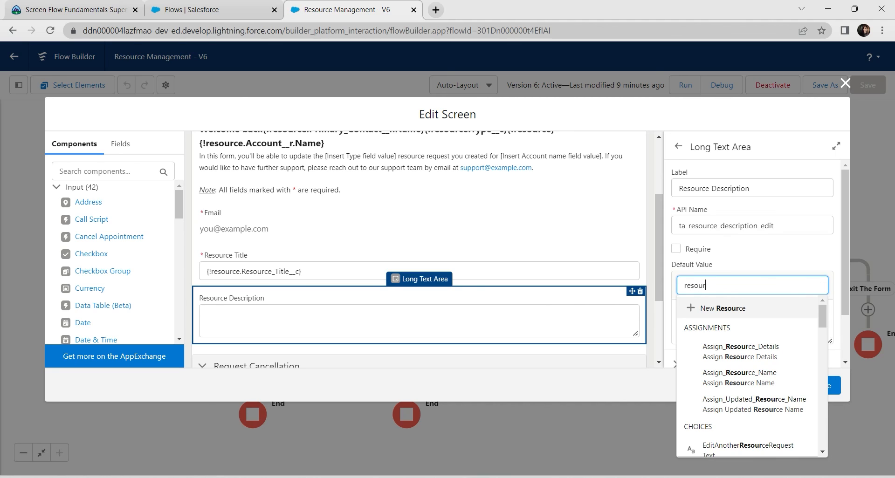
{"action": "type", "text": "ce"}
{"action": "scroll", "coordinate": [747, 361], "scroll_direction": "down", "scroll_amount": 2}
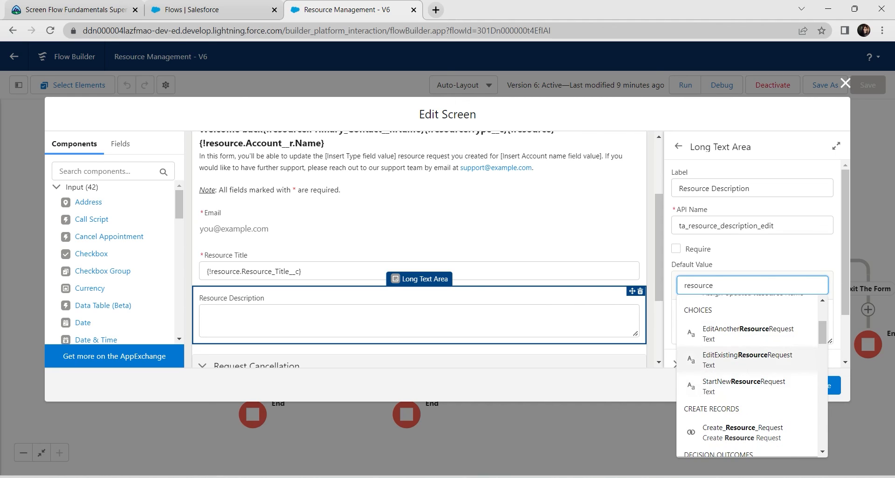
{"action": "double_click", "coordinate": [699, 285]}
{"action": "key", "text": "BackSpace"}
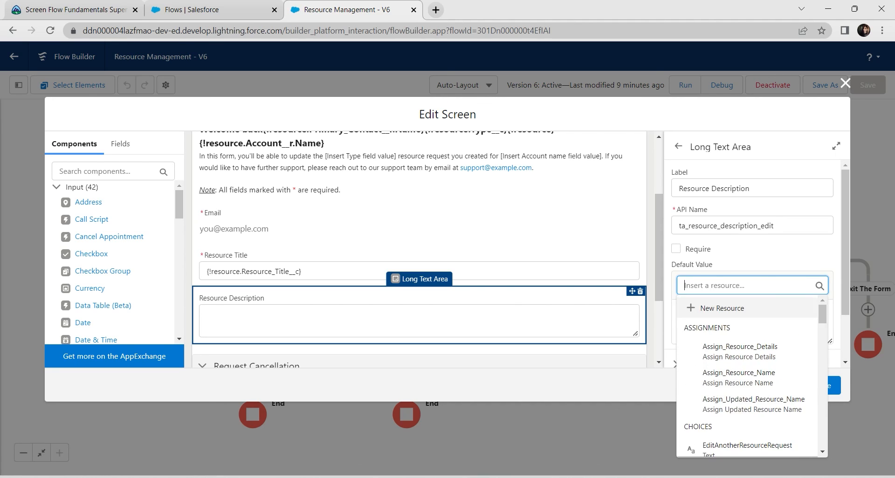
Set the default value of the ta_resource_description_edit long text area to {!resource.Description__c}
{"action": "scroll", "coordinate": [746, 373], "scroll_direction": "down", "scroll_amount": 8}
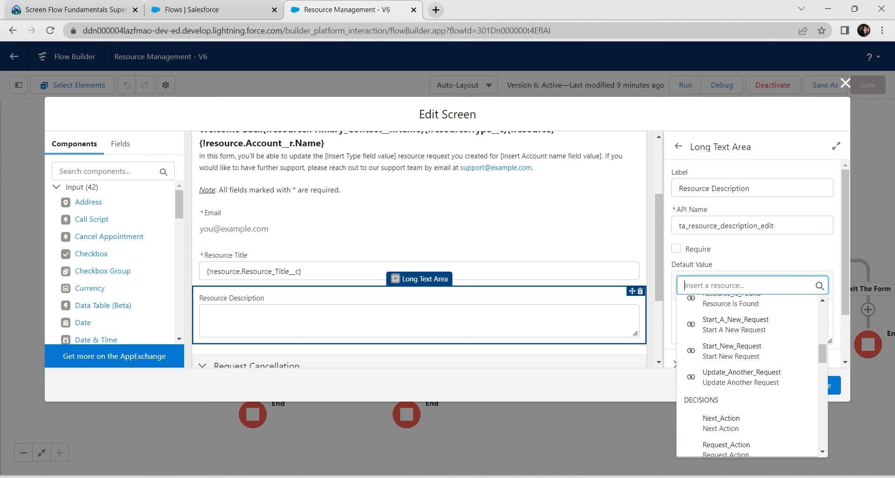
{"action": "scroll", "coordinate": [747, 373], "scroll_direction": "down", "scroll_amount": 4}
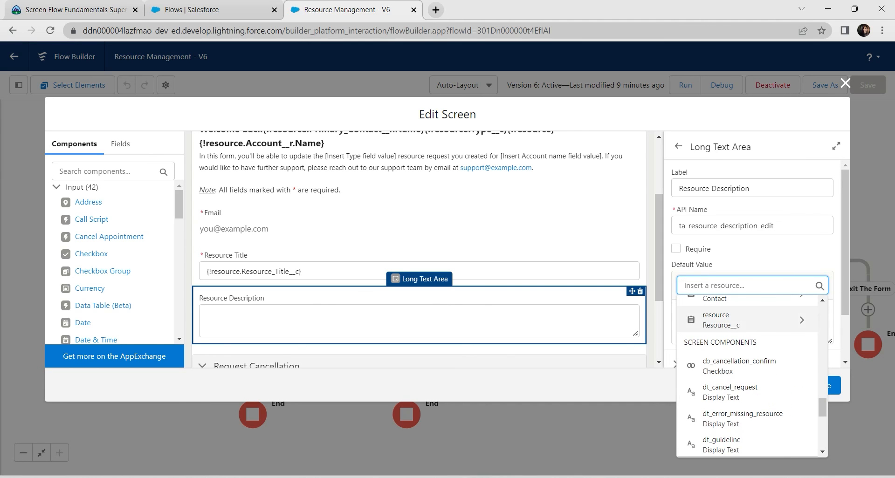
{"action": "left_click", "coordinate": [727, 321]}
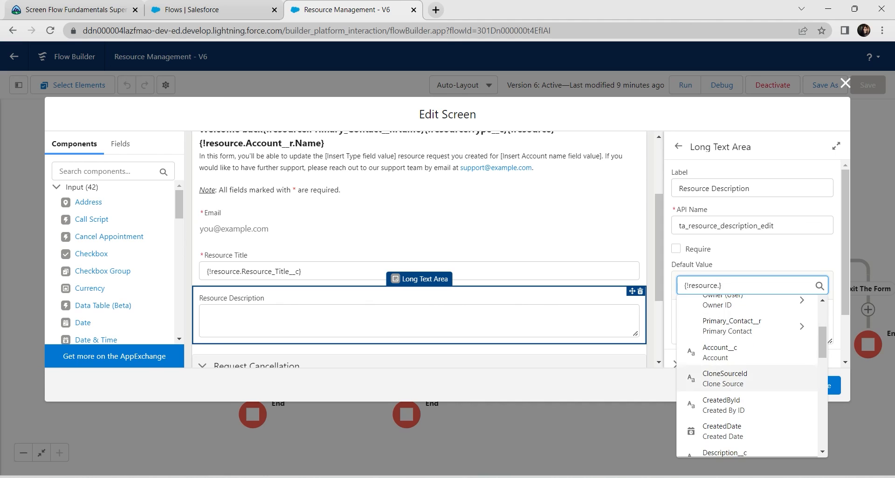
{"action": "scroll", "coordinate": [745, 375], "scroll_direction": "down", "scroll_amount": 5}
{"action": "scroll", "coordinate": [746, 364], "scroll_direction": "down", "scroll_amount": 5}
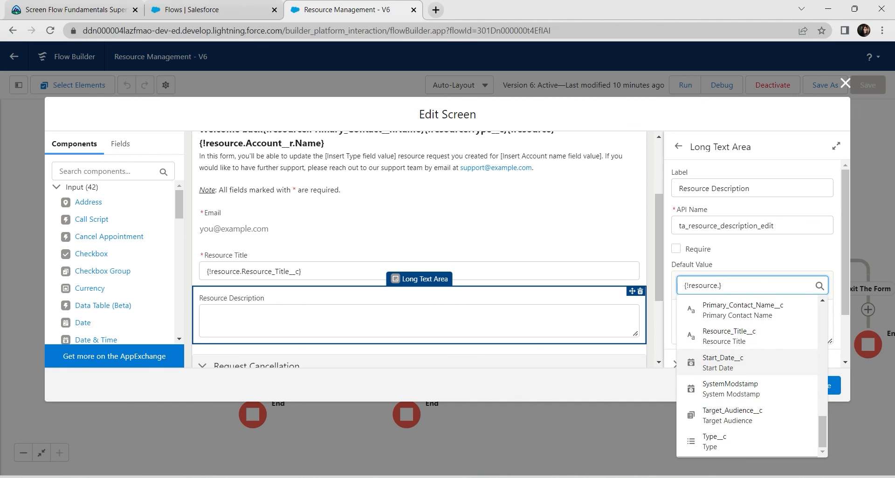
{"action": "scroll", "coordinate": [745, 391], "scroll_direction": "up", "scroll_amount": 2}
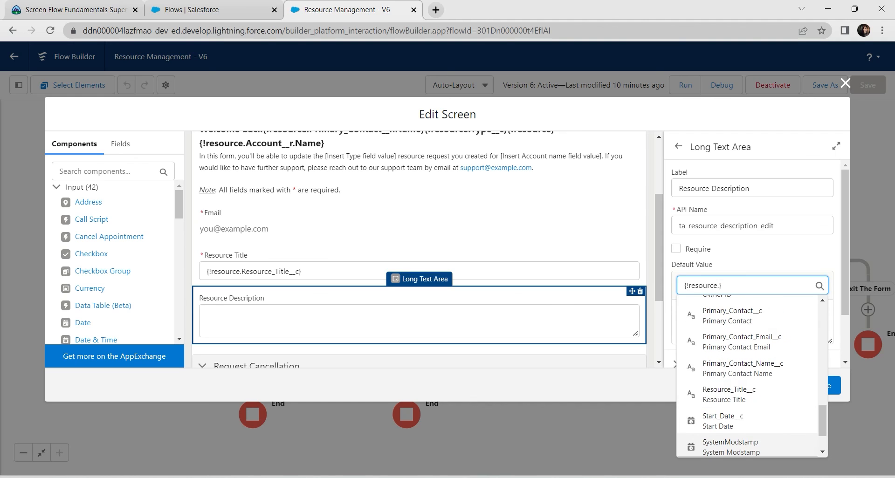
{"action": "scroll", "coordinate": [745, 391], "scroll_direction": "up", "scroll_amount": 5}
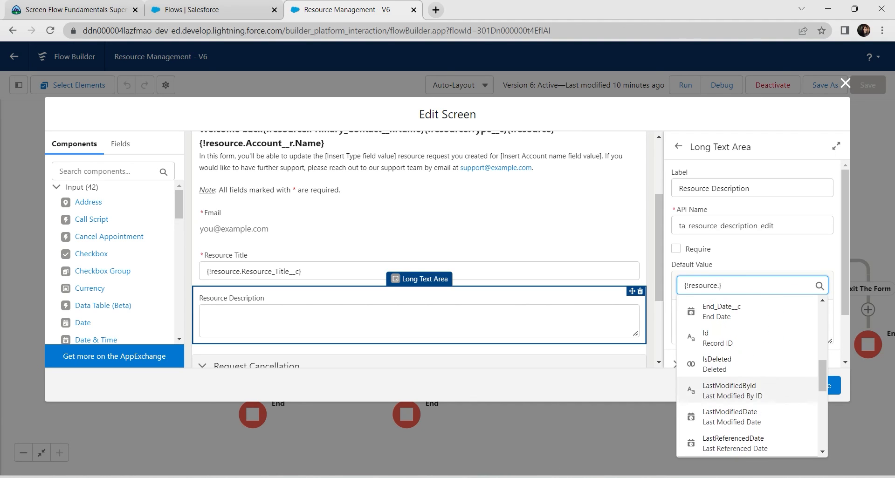
{"action": "scroll", "coordinate": [746, 392], "scroll_direction": "up", "scroll_amount": 4}
{"action": "left_click", "coordinate": [727, 396]}
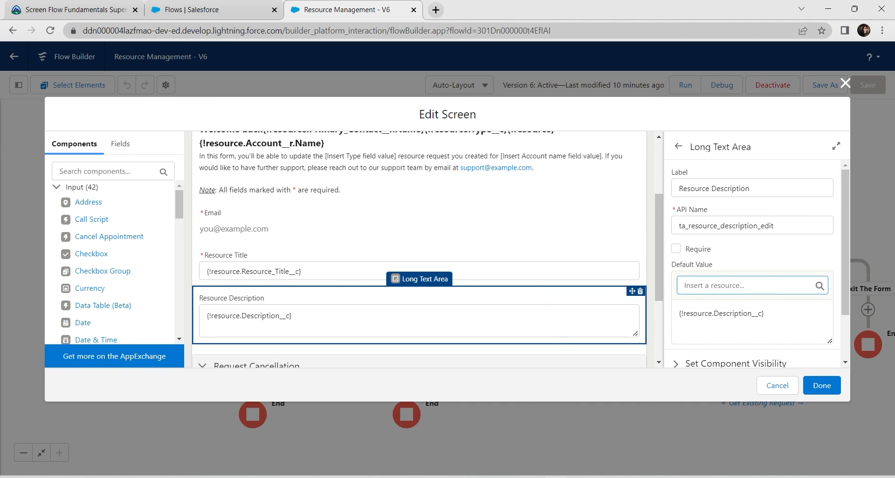
Save the Resource Management flow with the finished S3 Edit Resource Request screen changes as a new version and activate it
{"action": "scroll", "coordinate": [419, 249], "scroll_direction": "down", "scroll_amount": 3}
{"action": "left_click", "coordinate": [822, 386]}
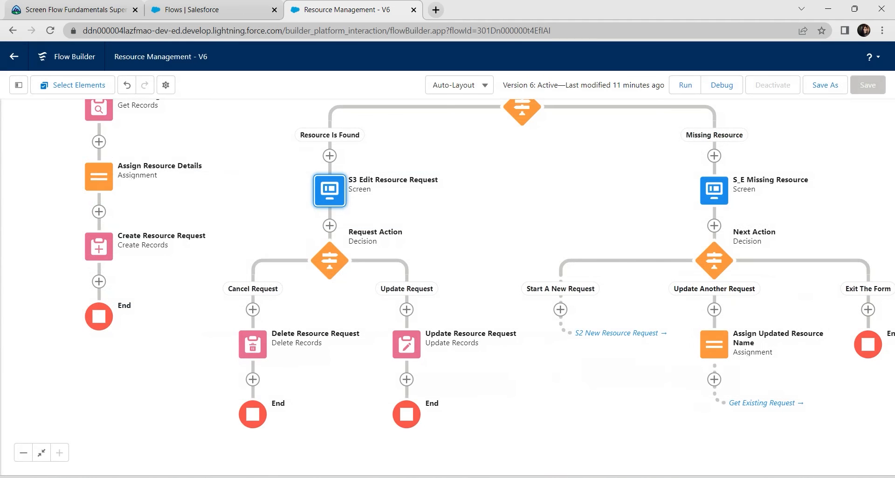
{"action": "left_click", "coordinate": [825, 85]}
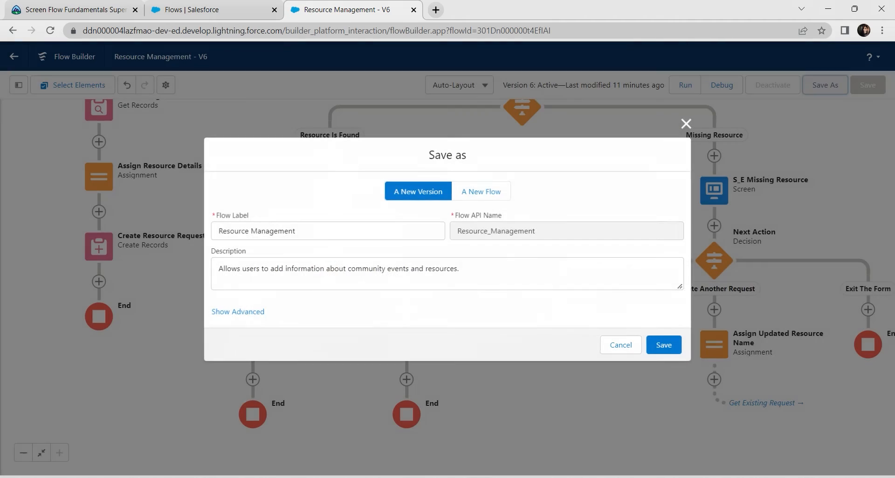
{"action": "left_click", "coordinate": [665, 346]}
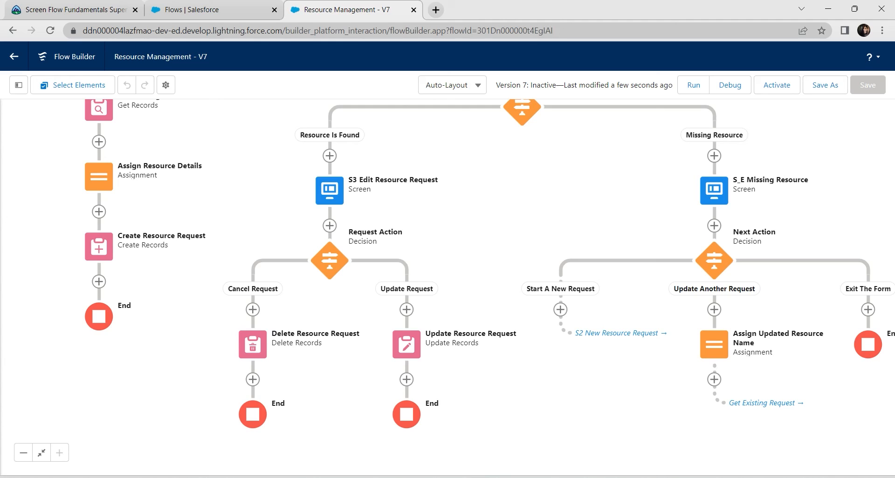
{"action": "left_click", "coordinate": [777, 85]}
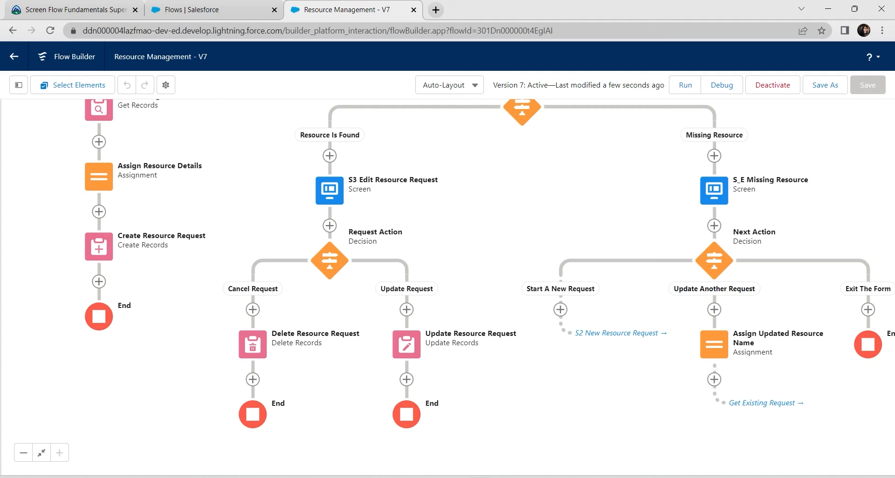
Switch to the Trailhead superbadge page and run the check for challenge 5, Update Screen 3: S3 Edit Resource Request
{"action": "left_click", "coordinate": [74, 9]}
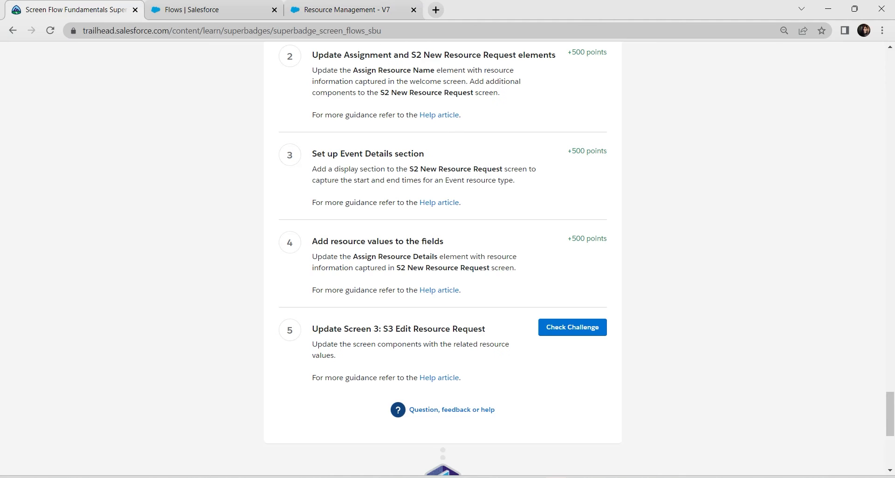
{"action": "left_click", "coordinate": [566, 327]}
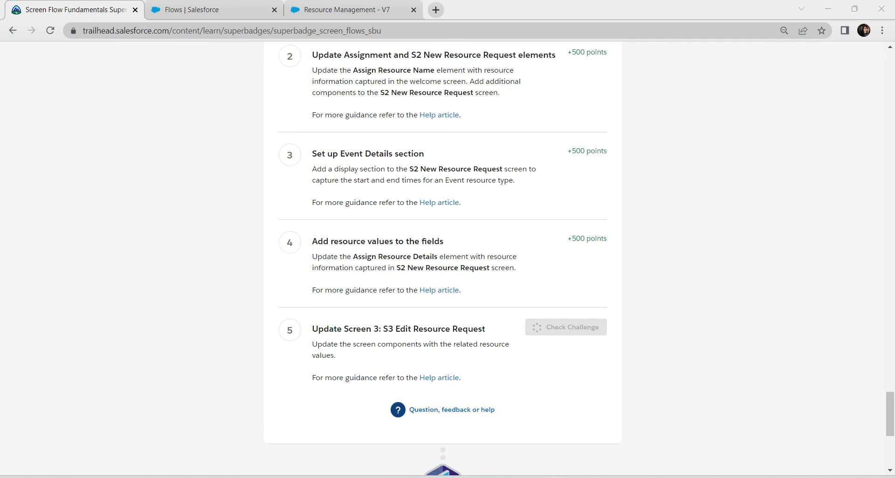